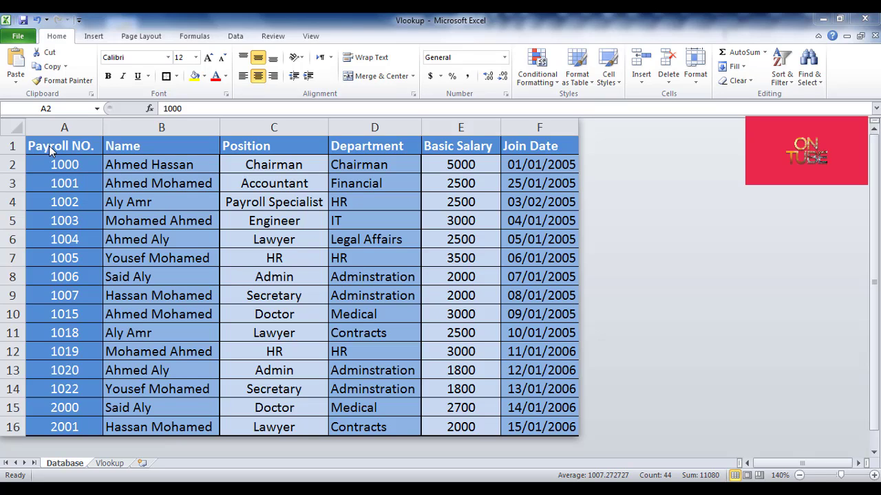
{"action": "left_click", "coordinate": [138, 198]}
{"action": "left_click_drag", "start_coordinate": [65, 145], "coordinate": [551, 446]}
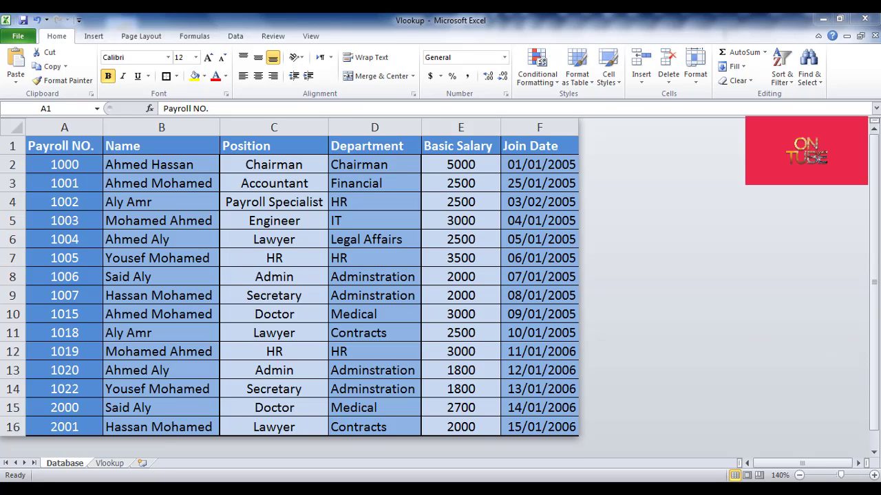
Step: Search the function library for Vlookup and open the VLOOKUP arguments for cell A1, cancelling without inserting the function
{"action": "left_click", "coordinate": [766, 53]}
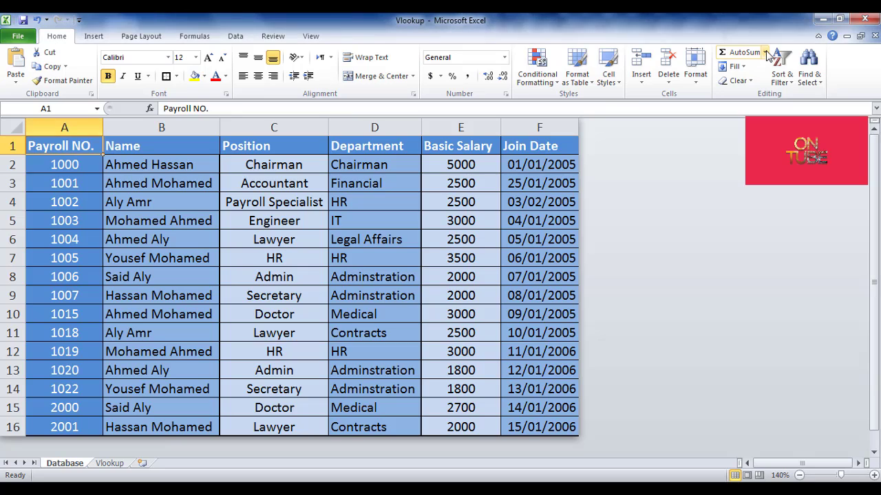
{"action": "left_click", "coordinate": [766, 53]}
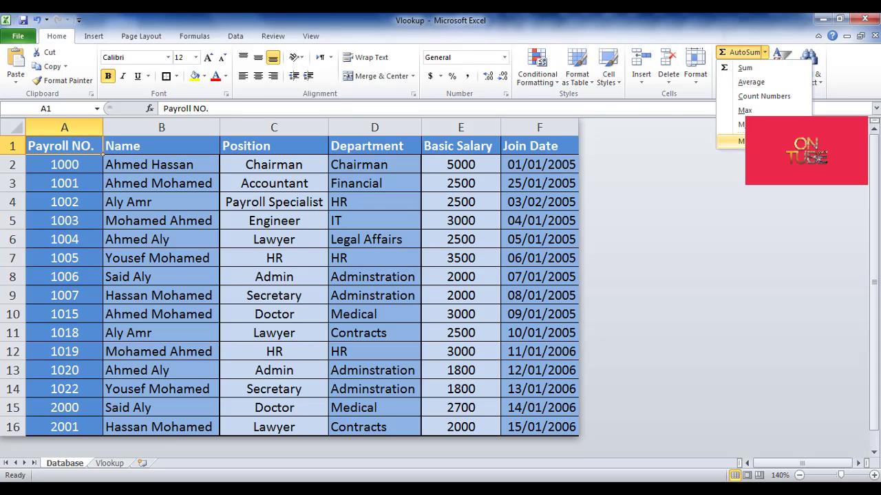
{"action": "left_click", "coordinate": [740, 141]}
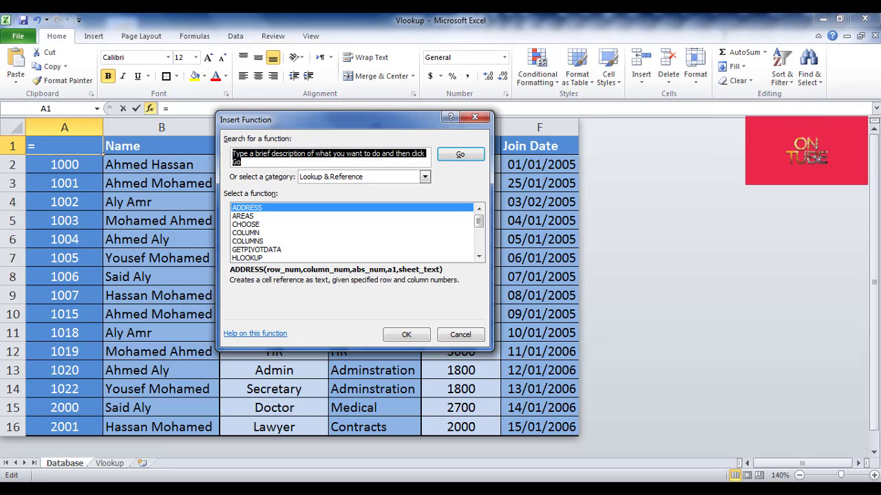
{"action": "type", "text": "Vloo"}
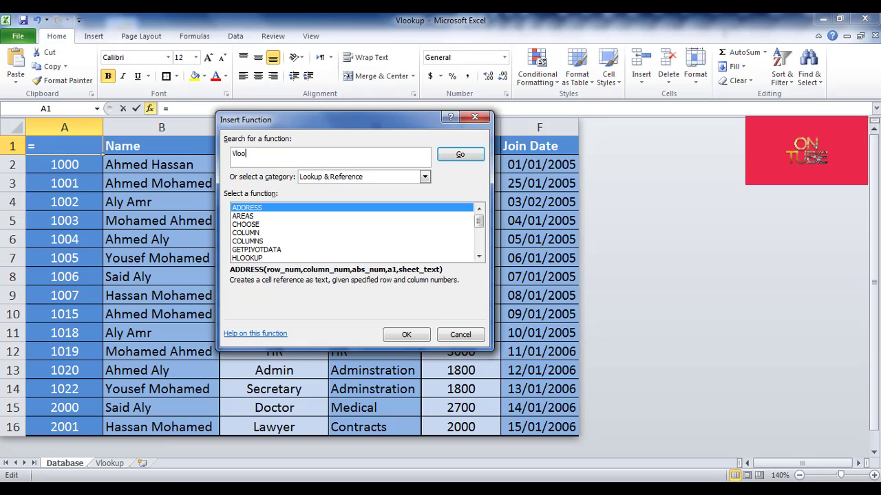
{"action": "type", "text": "kup"}
{"action": "left_click", "coordinate": [460, 156]}
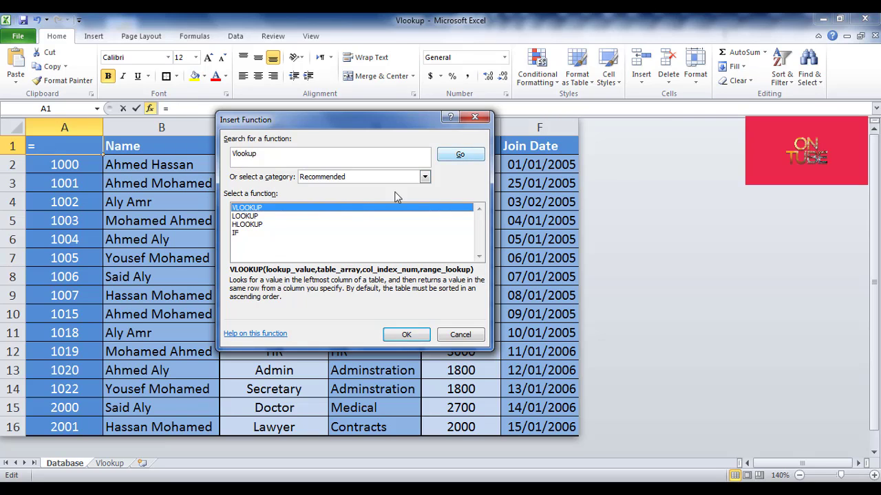
{"action": "left_click", "coordinate": [406, 335]}
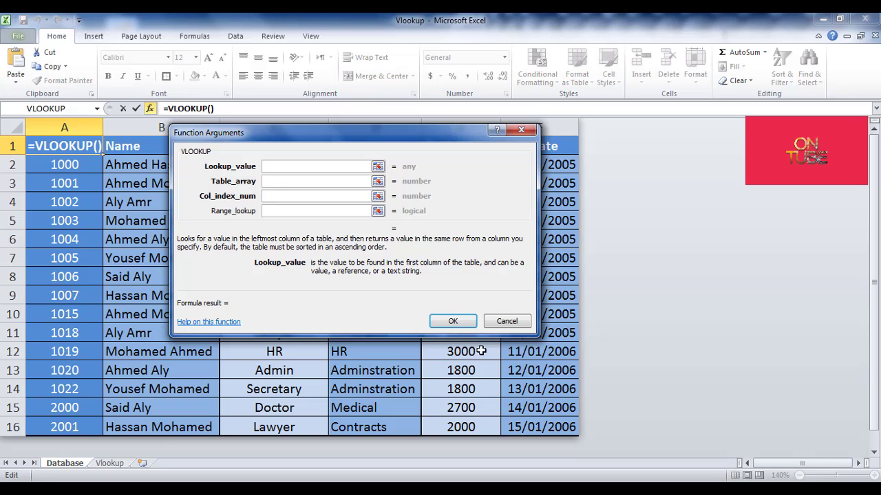
{"action": "left_click", "coordinate": [507, 323]}
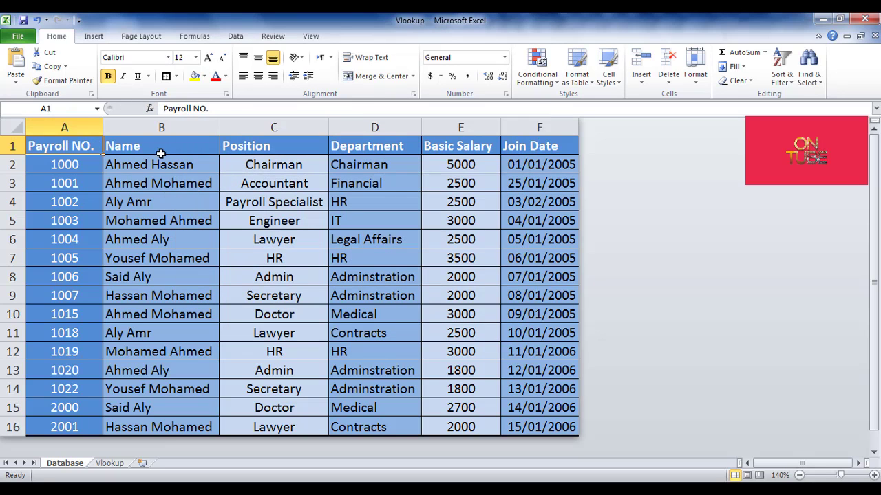
Step: Open the VLOOKUP arguments from the Lookup & Reference functions for cell A1 and cancel them
{"action": "left_click", "coordinate": [193, 40]}
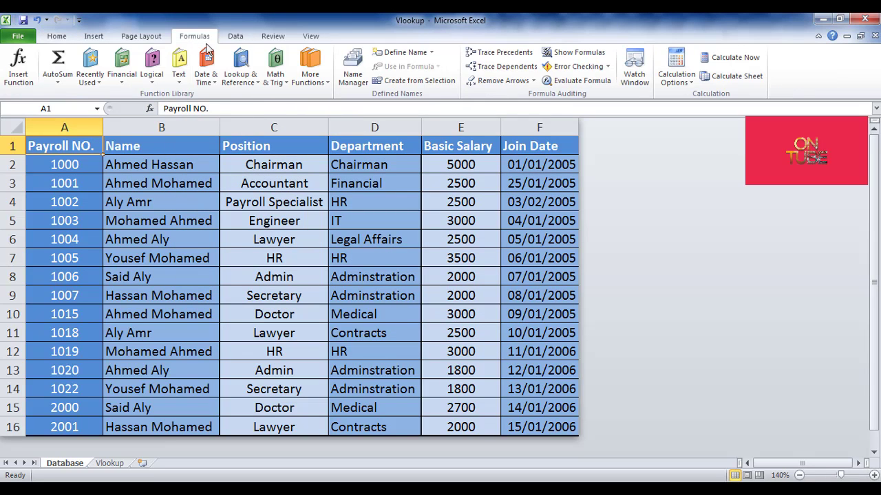
{"action": "left_click", "coordinate": [234, 77]}
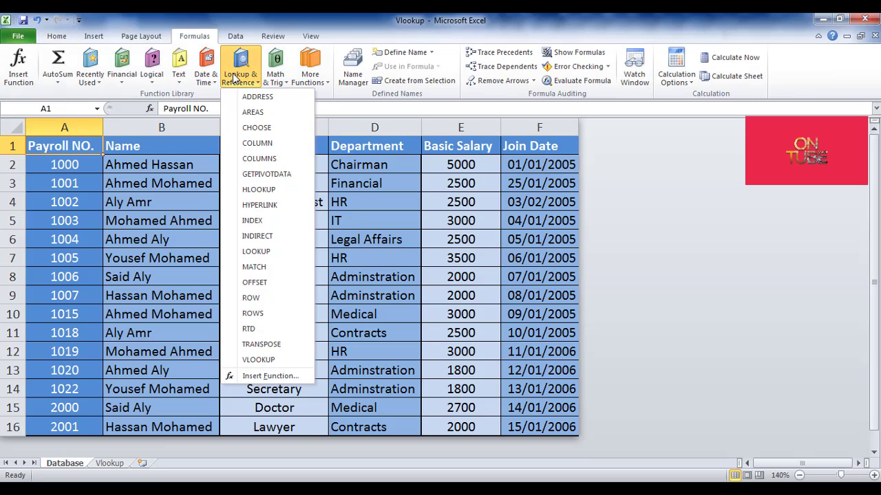
{"action": "left_click", "coordinate": [272, 365]}
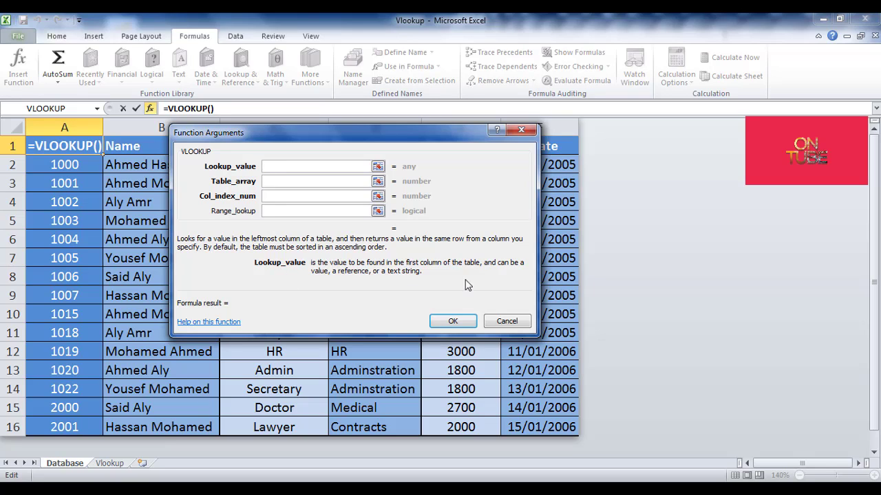
{"action": "left_click", "coordinate": [513, 322]}
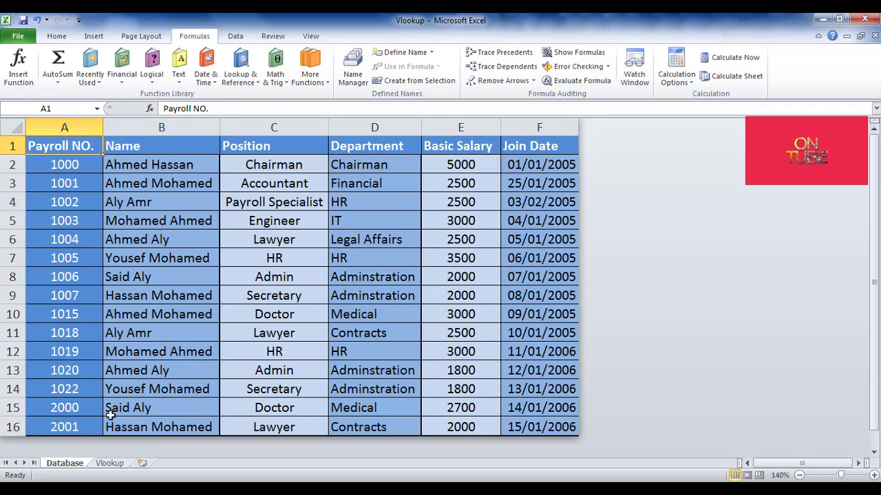
Step: Examine the form on the Vlookup sheet and the payroll numbers and names on the Database sheet
{"action": "left_click", "coordinate": [115, 464]}
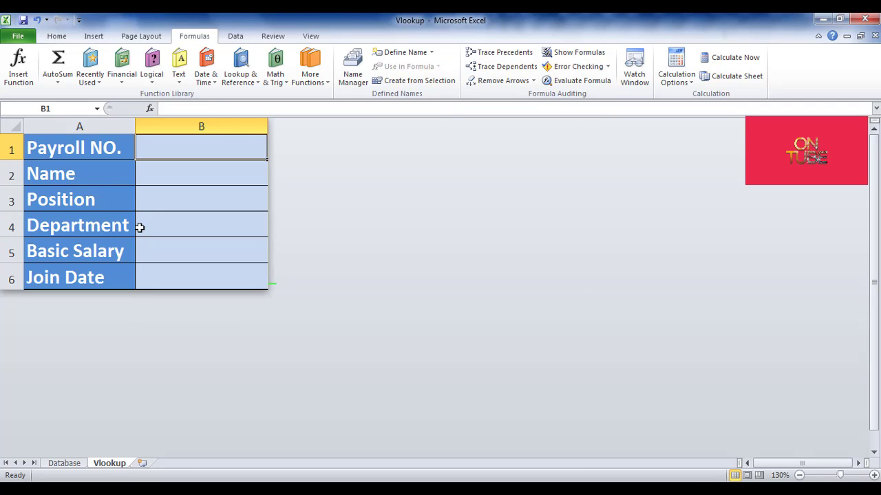
{"action": "left_click", "coordinate": [62, 144]}
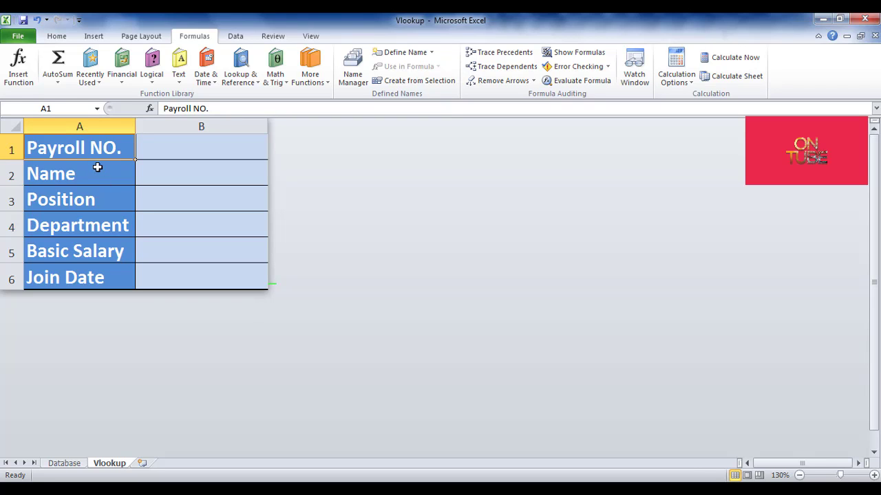
{"action": "left_click_drag", "start_coordinate": [111, 159], "coordinate": [218, 269]}
{"action": "left_click", "coordinate": [218, 269]}
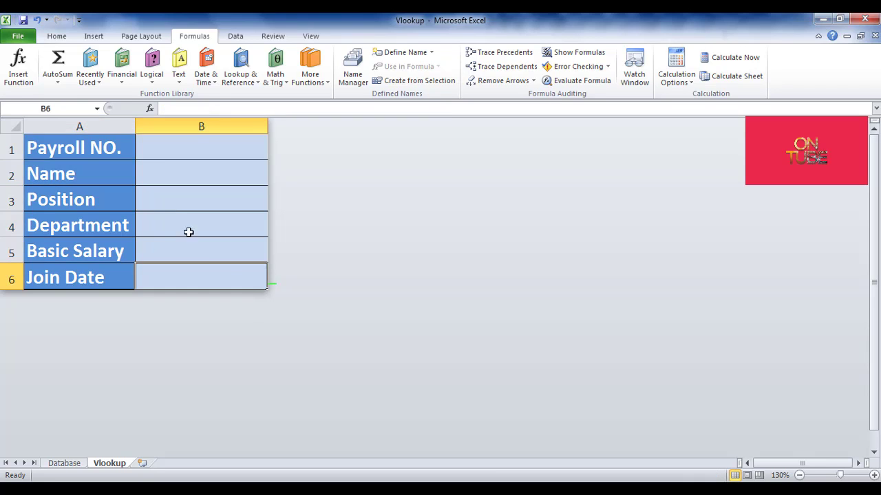
{"action": "left_click", "coordinate": [163, 151]}
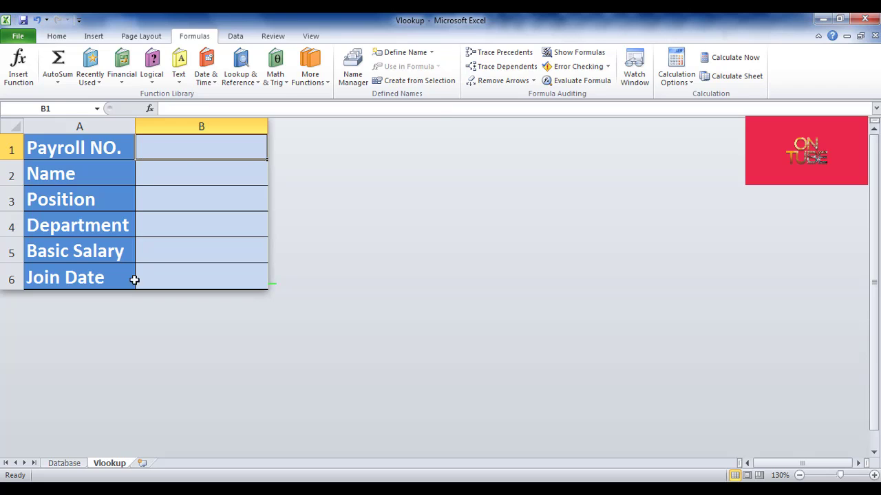
{"action": "double_click", "coordinate": [72, 465]}
{"action": "left_click", "coordinate": [71, 183]}
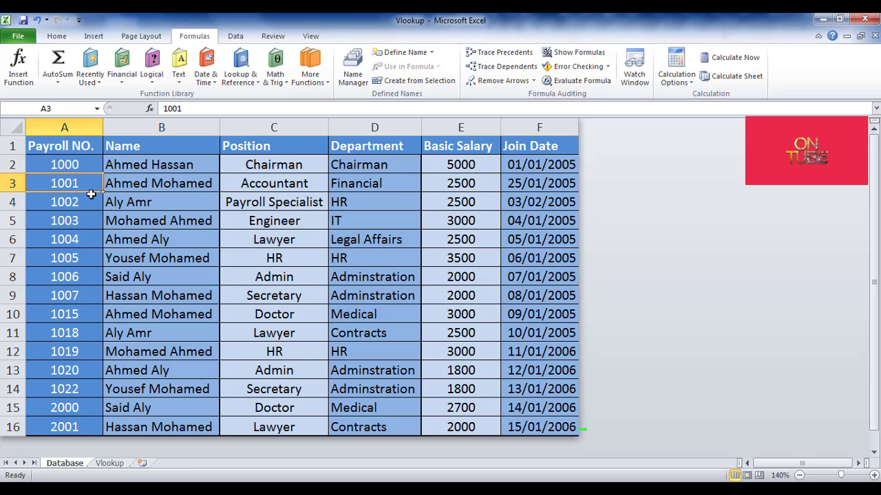
{"action": "left_click_drag", "start_coordinate": [66, 139], "coordinate": [63, 191]}
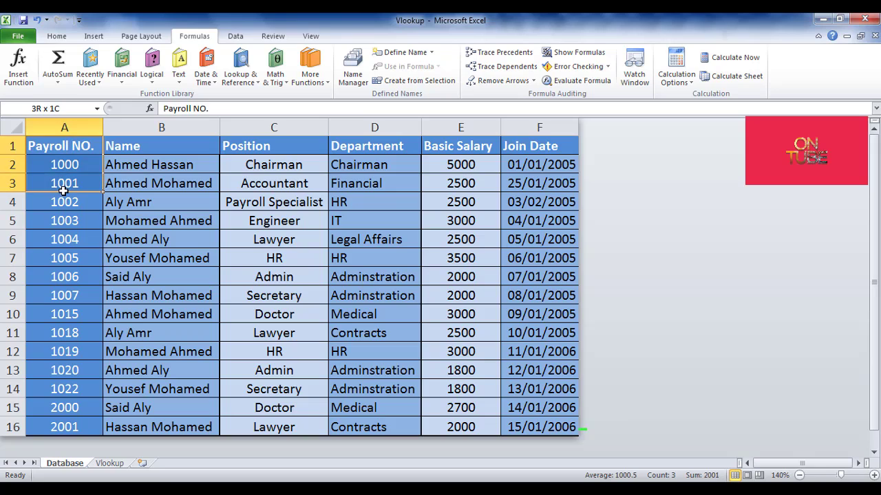
{"action": "left_click", "coordinate": [120, 178]}
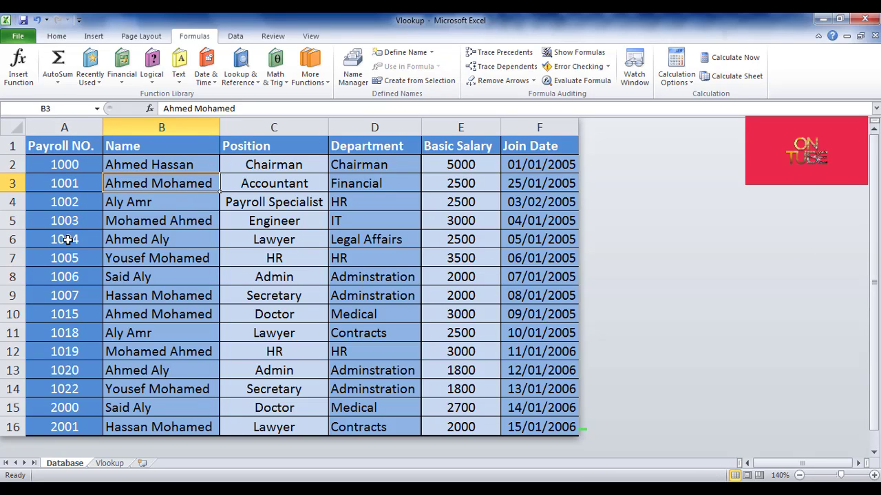
Step: Return to the Vlookup sheet and review the blank cells B1 to B6 beside the Payroll NO. to Join Date labels
{"action": "left_click", "coordinate": [110, 463]}
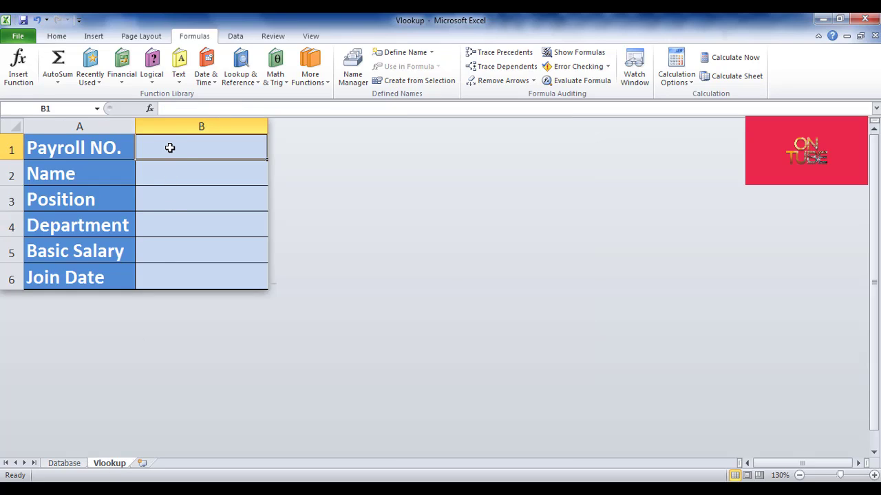
{"action": "left_click", "coordinate": [184, 172]}
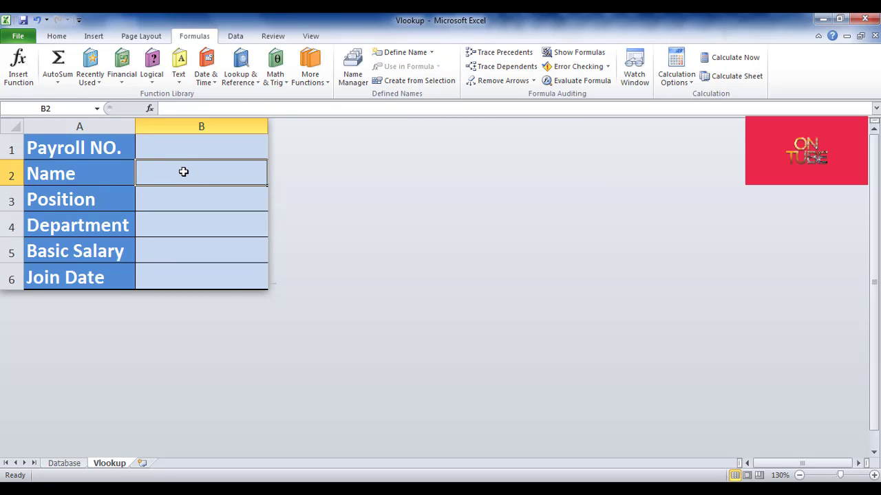
{"action": "left_click", "coordinate": [199, 147]}
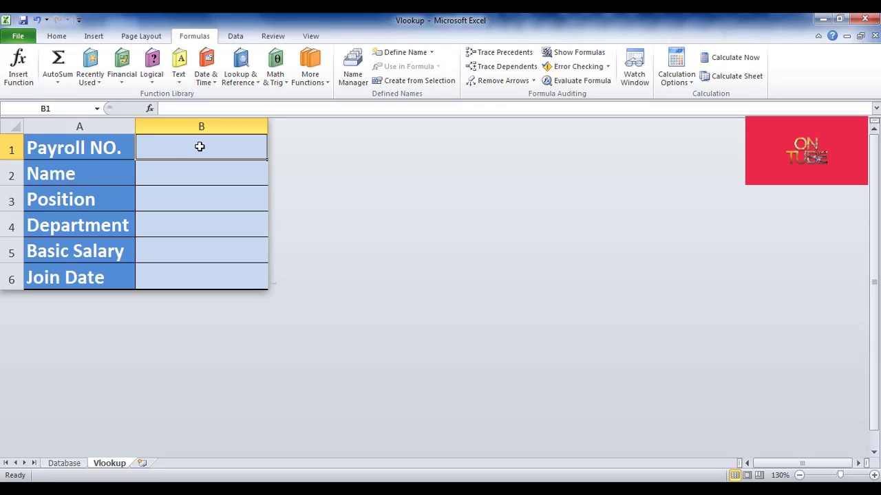
{"action": "left_click", "coordinate": [199, 172]}
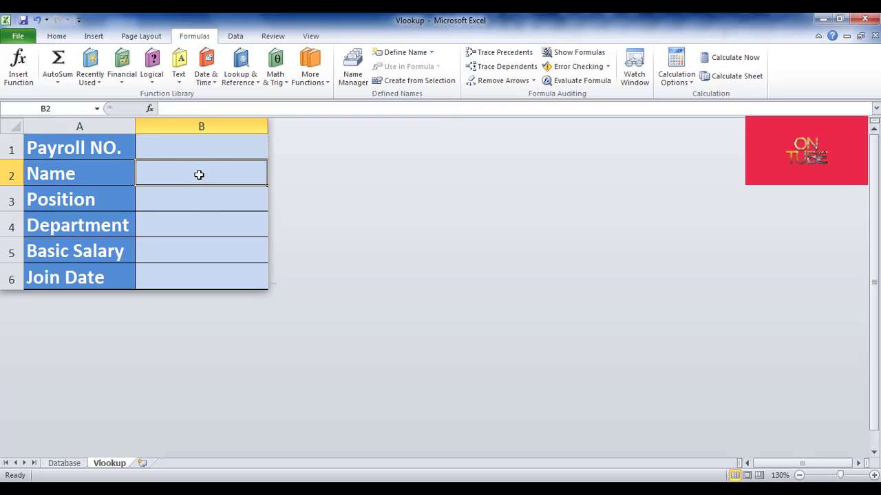
{"action": "left_click", "coordinate": [194, 204]}
{"action": "left_click", "coordinate": [199, 219]}
{"action": "left_click", "coordinate": [203, 252]}
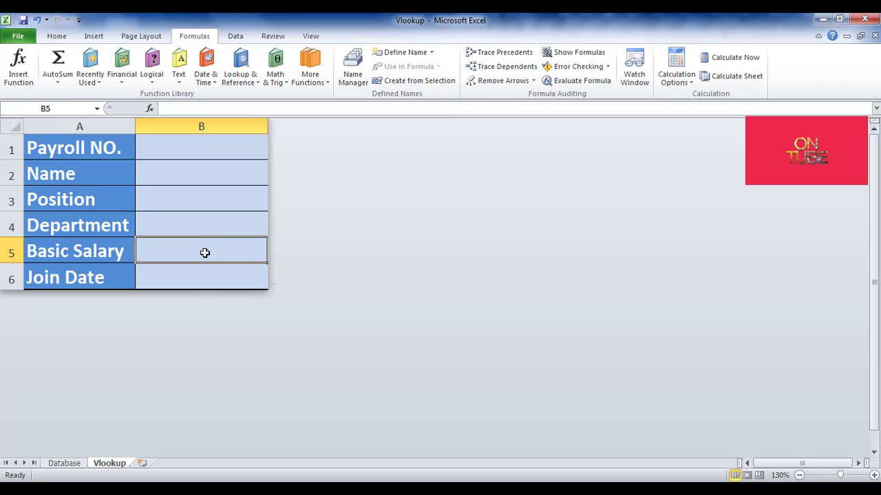
{"action": "left_click", "coordinate": [197, 278]}
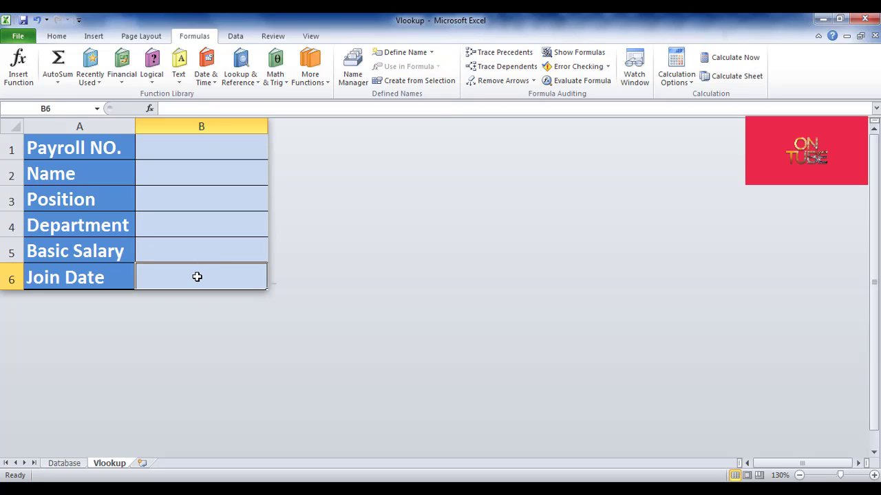
Step: Start a VLOOKUP function in the Name field B2 with cell B1 as its Lookup_value
{"action": "left_click", "coordinate": [229, 170]}
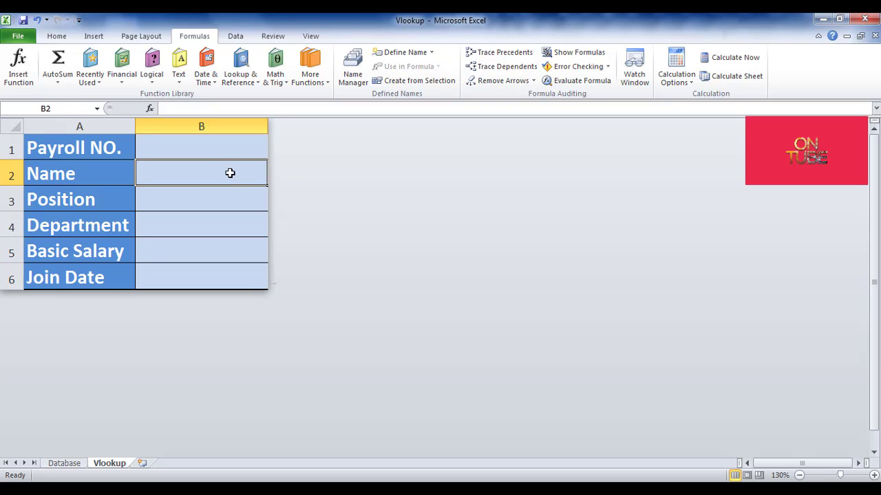
{"action": "left_click", "coordinate": [248, 81]}
{"action": "left_click", "coordinate": [252, 361]}
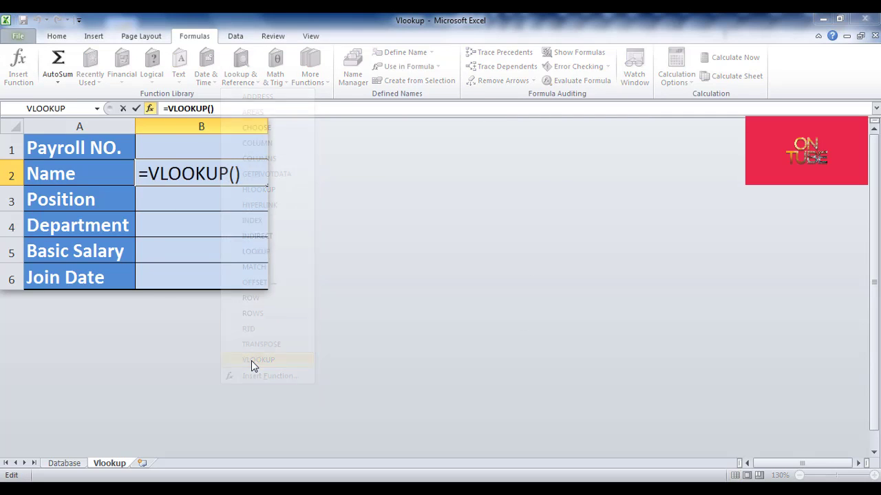
{"action": "left_click_drag", "start_coordinate": [271, 124], "coordinate": [161, 249]}
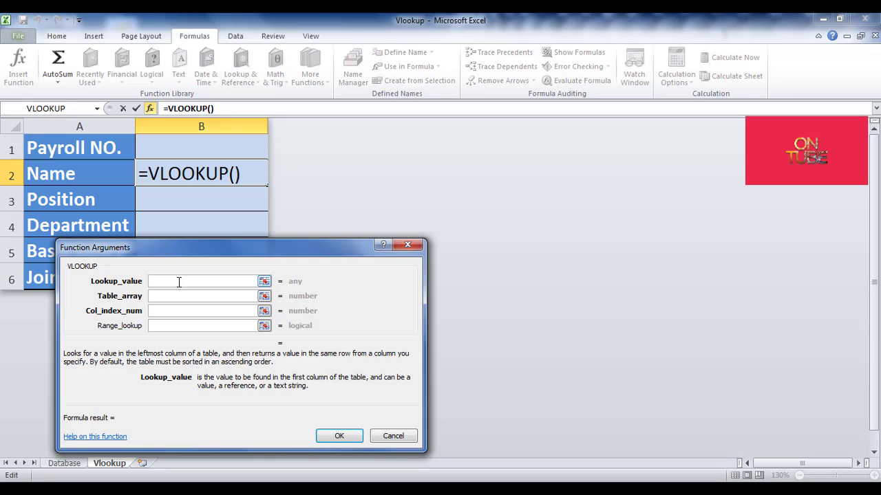
{"action": "left_click", "coordinate": [195, 139]}
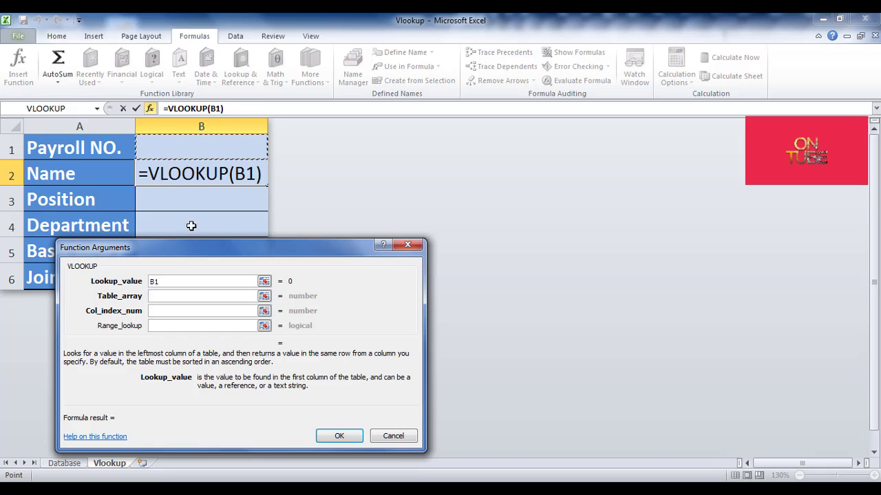
Step: Set the function's Table_array to the whole employee table, Database!A1:F16
{"action": "left_click", "coordinate": [185, 297]}
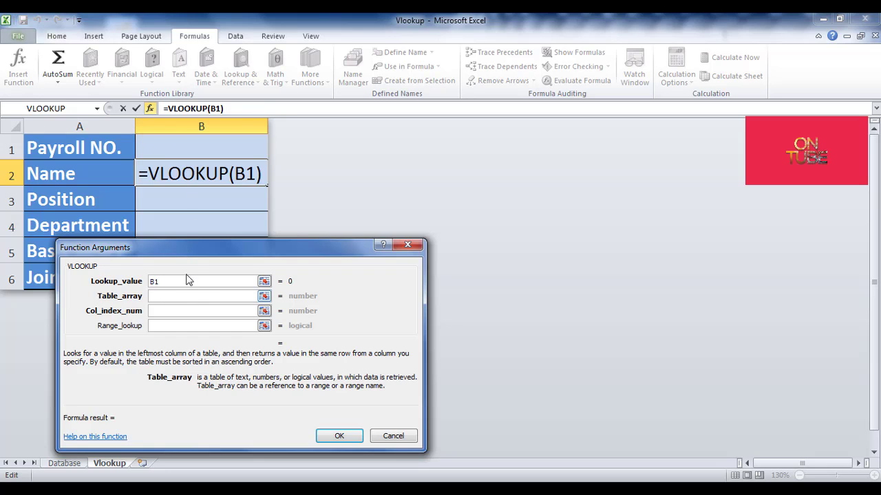
{"action": "left_click_drag", "start_coordinate": [189, 244], "coordinate": [205, 212]}
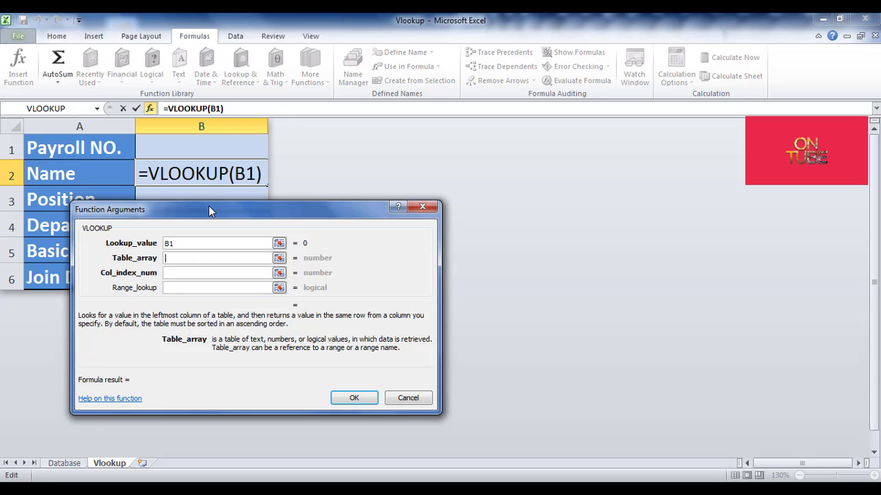
{"action": "left_click_drag", "start_coordinate": [209, 206], "coordinate": [208, 178]}
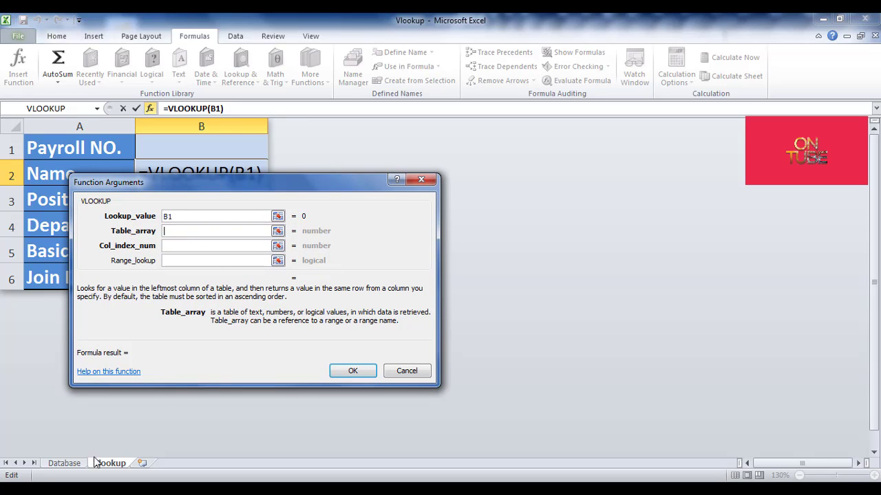
{"action": "left_click", "coordinate": [73, 466]}
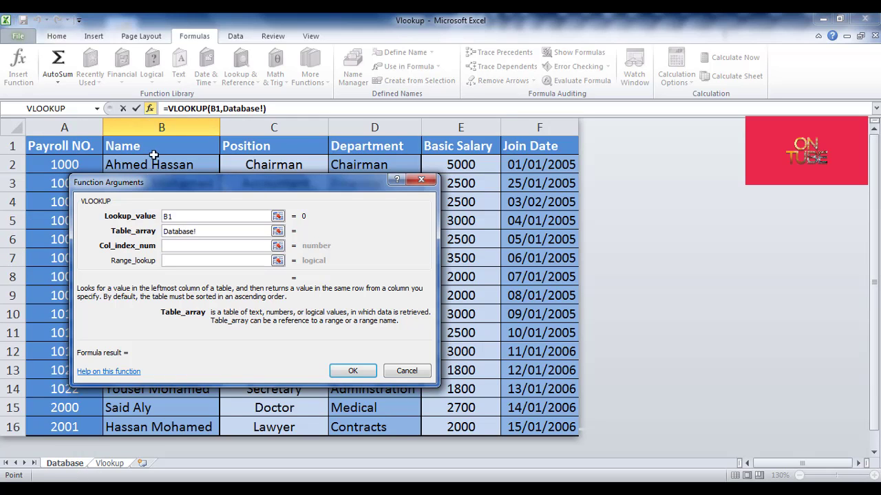
{"action": "left_click_drag", "start_coordinate": [56, 150], "coordinate": [574, 434]}
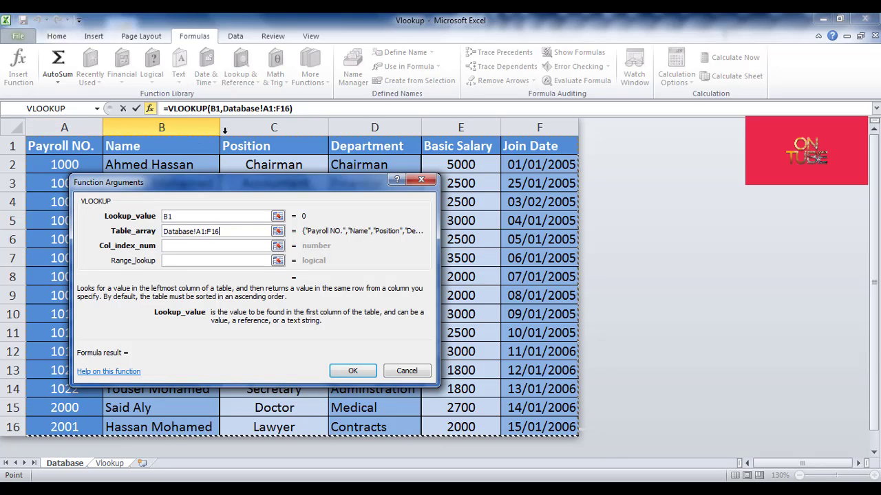
{"action": "left_click", "coordinate": [242, 246]}
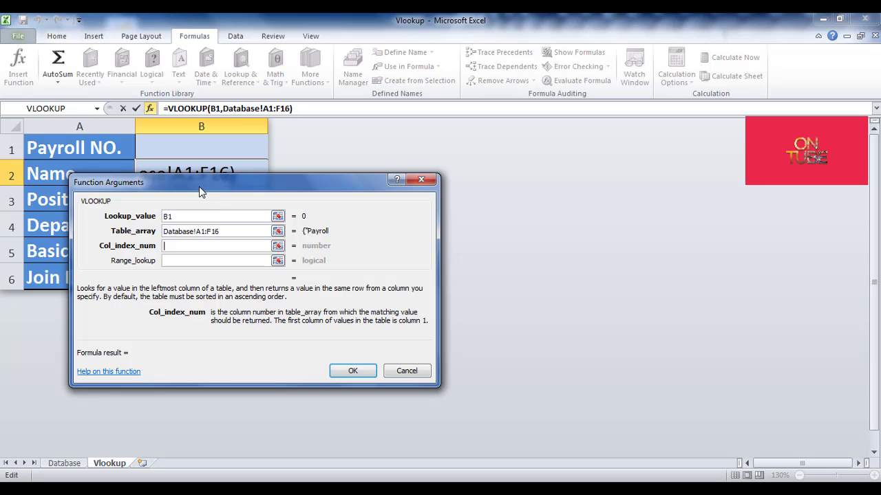
{"action": "left_click_drag", "start_coordinate": [199, 187], "coordinate": [178, 241]}
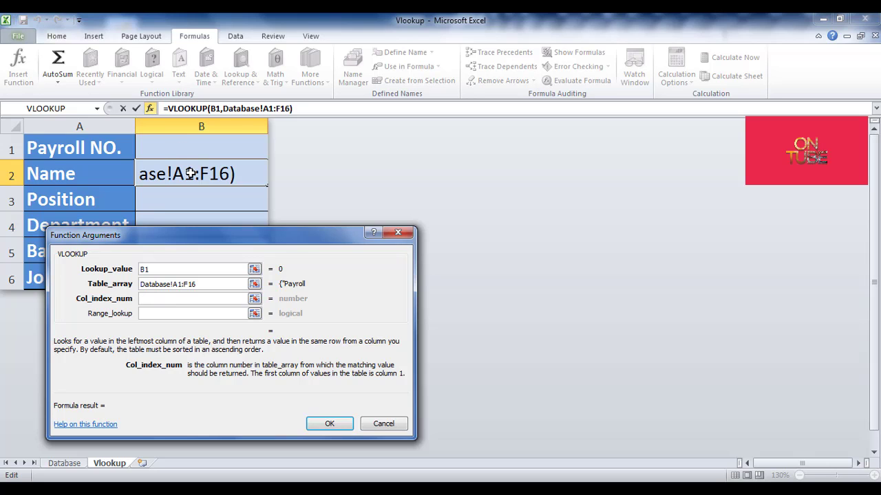
{"action": "left_click", "coordinate": [59, 466]}
{"action": "left_click_drag", "start_coordinate": [128, 237], "coordinate": [376, 245]}
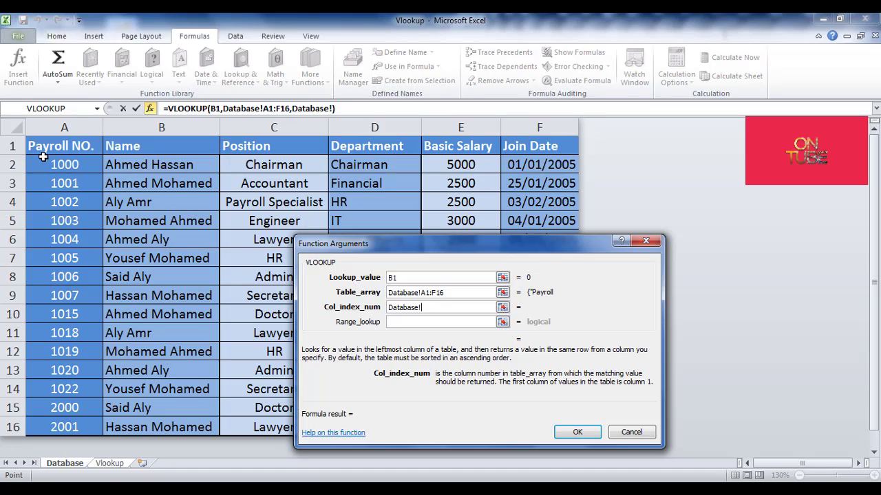
{"action": "left_click", "coordinate": [52, 124]}
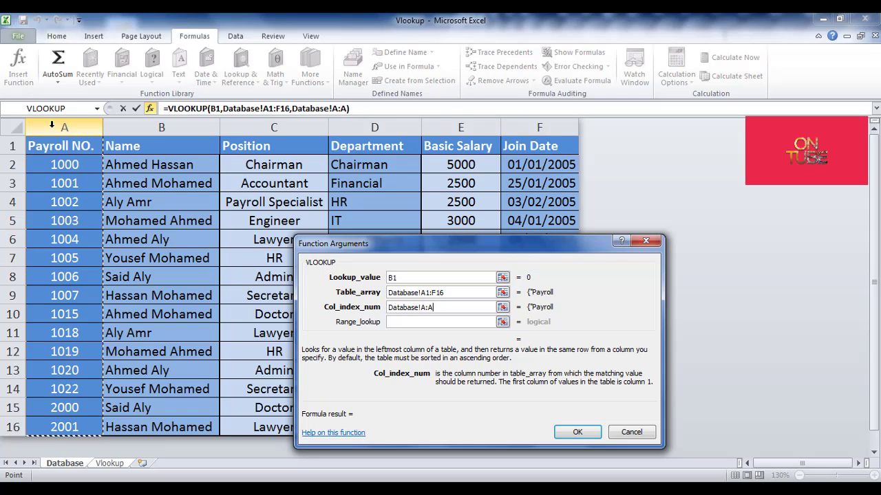
{"action": "left_click", "coordinate": [141, 125]}
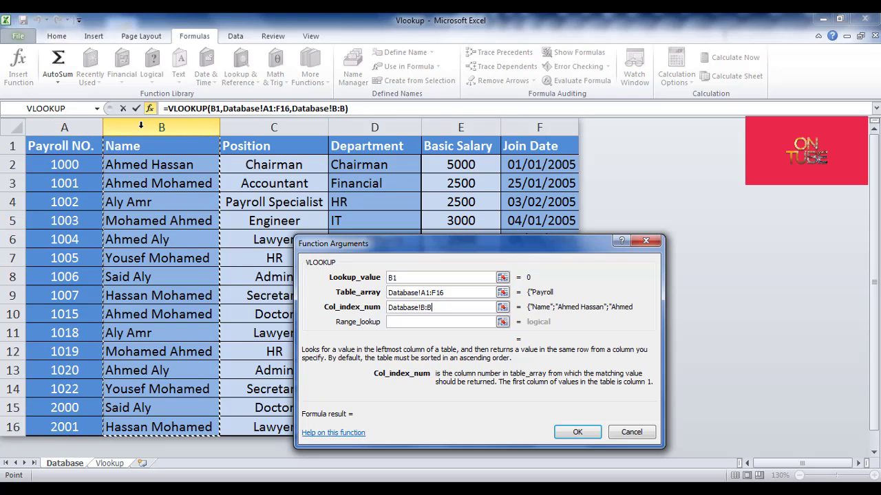
{"action": "left_click", "coordinate": [269, 126]}
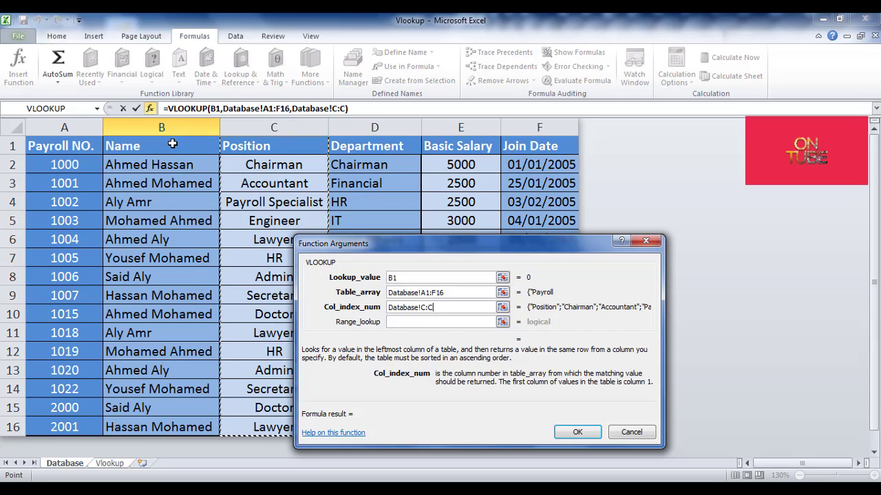
{"action": "left_click_drag", "start_coordinate": [172, 143], "coordinate": [177, 239]}
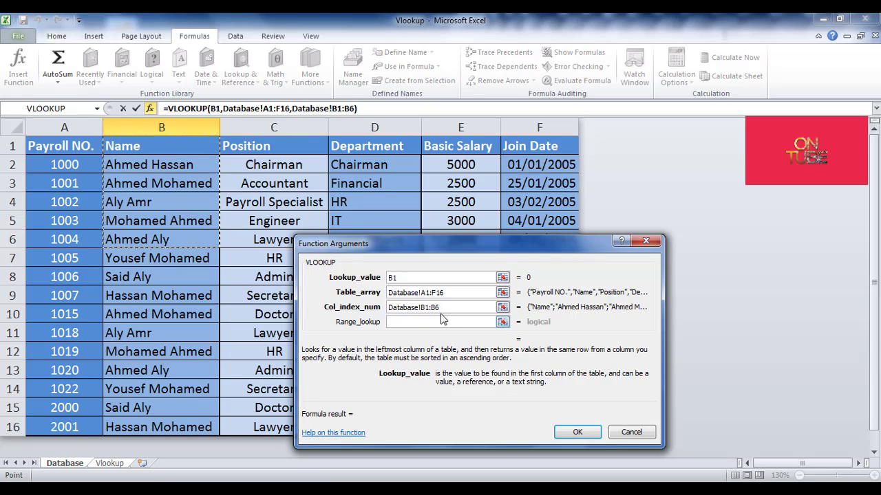
Step: Set the Name lookup's Col_index_num to 2 and Range_lookup to 0, and confirm the function in B2
{"action": "left_click_drag", "start_coordinate": [442, 311], "coordinate": [386, 315]}
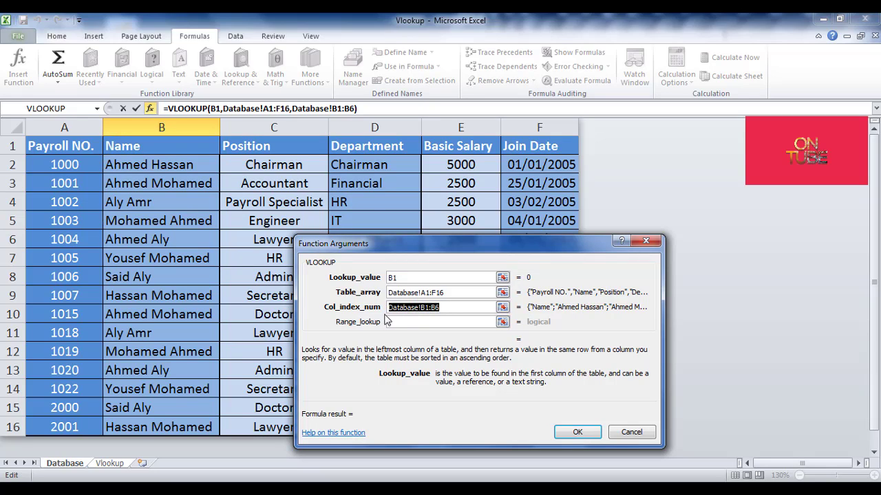
{"action": "key", "text": "BackSpace"}
{"action": "type", "text": "2"}
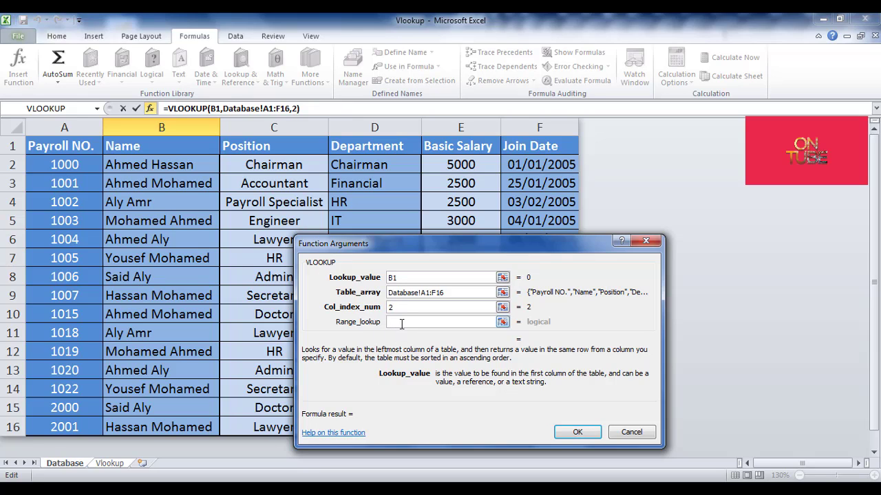
{"action": "left_click", "coordinate": [402, 323]}
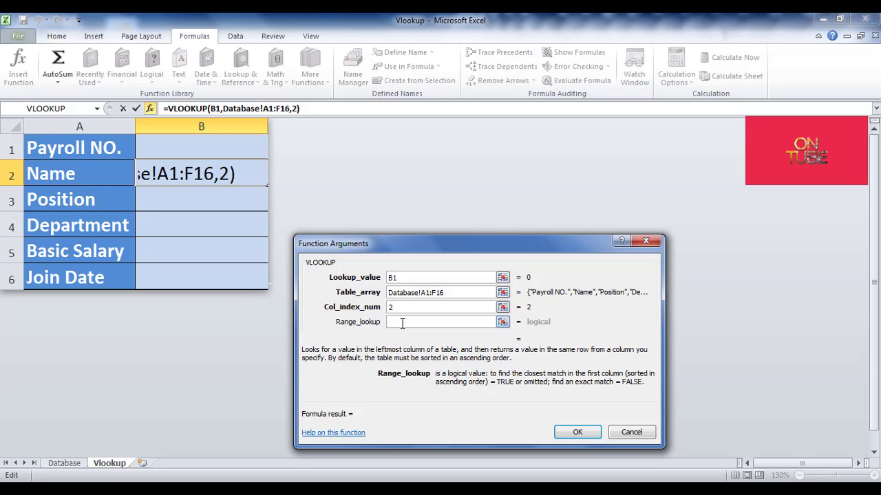
{"action": "type", "text": "0"}
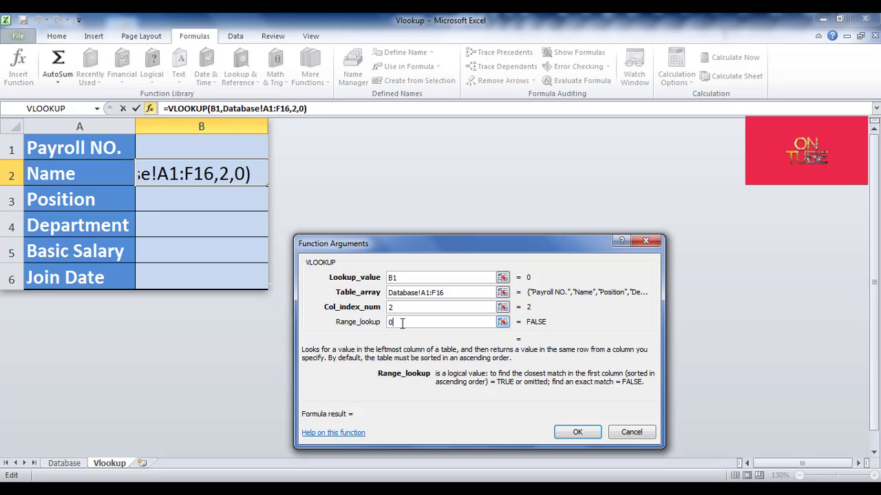
{"action": "left_click", "coordinate": [577, 435]}
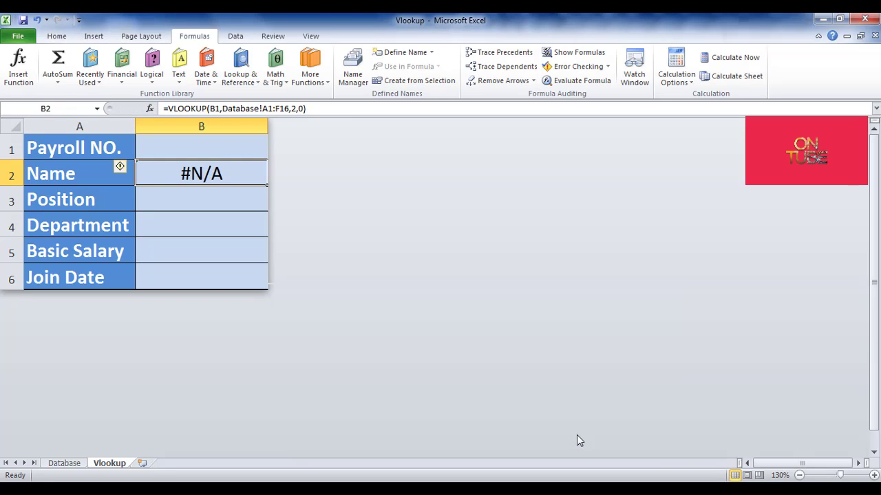
Step: Test the Name lookup by entering the first employee's payroll number in B1, and compare the name with the Database sheet
{"action": "left_click", "coordinate": [221, 140]}
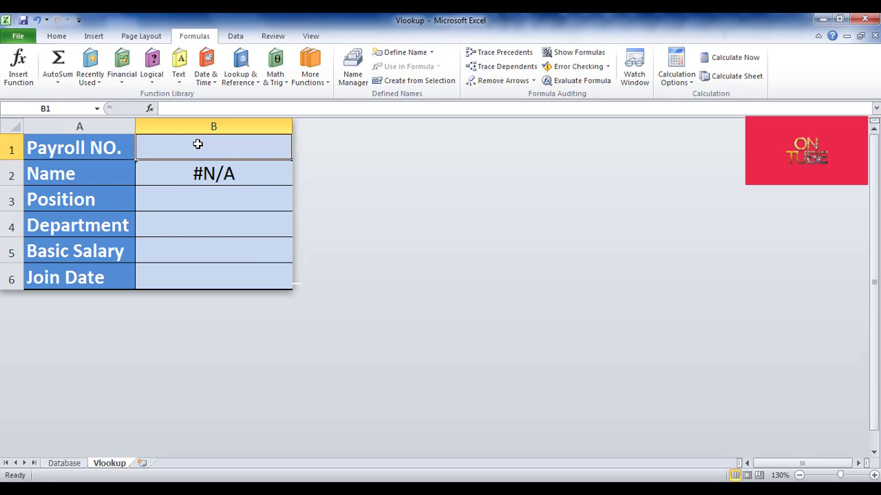
{"action": "type", "text": "1000"}
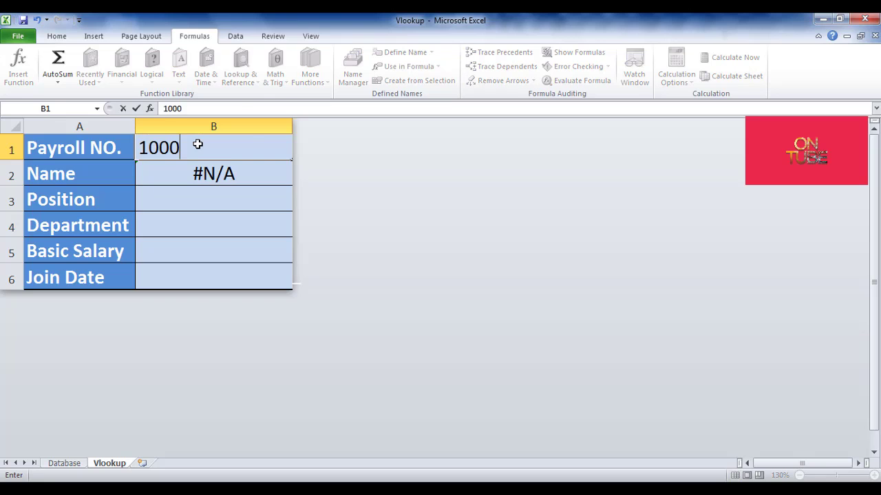
{"action": "key", "text": "Return"}
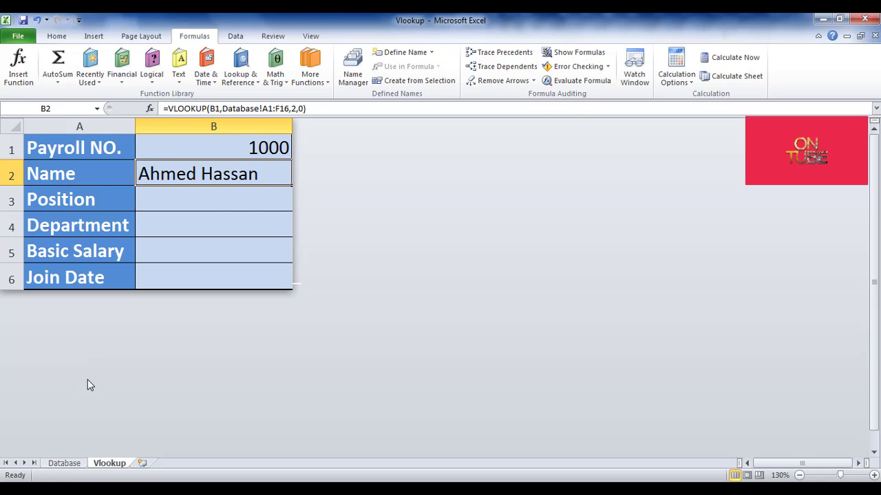
{"action": "left_click", "coordinate": [52, 467]}
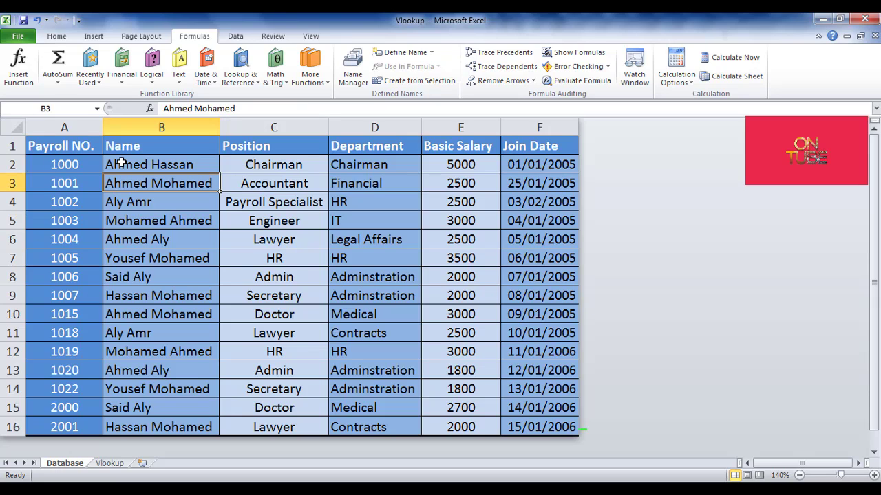
Step: Enter the payroll number from Database row 14 in B1 of the Vlookup sheet and compare the returned name with the Database sheet
{"action": "left_click", "coordinate": [120, 464]}
{"action": "left_click", "coordinate": [214, 150]}
{"action": "type", "text": "1022"}
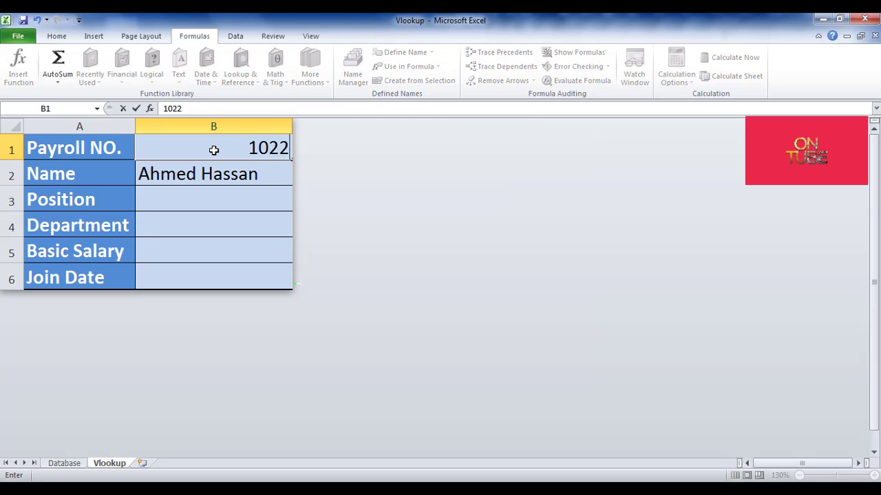
{"action": "key", "text": "Return"}
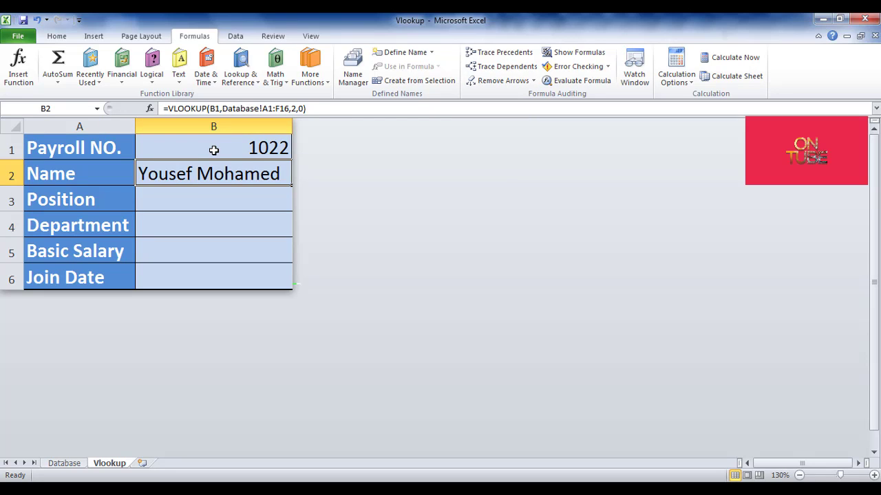
{"action": "left_click", "coordinate": [76, 466]}
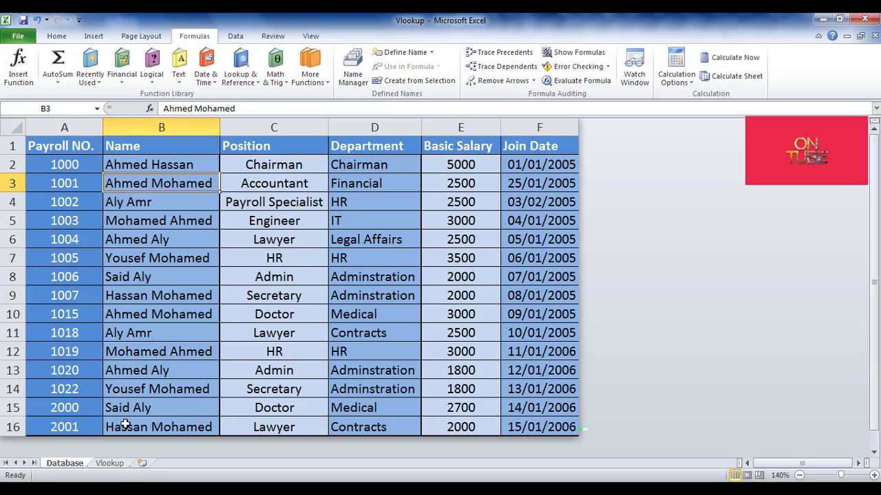
{"action": "left_click", "coordinate": [120, 464]}
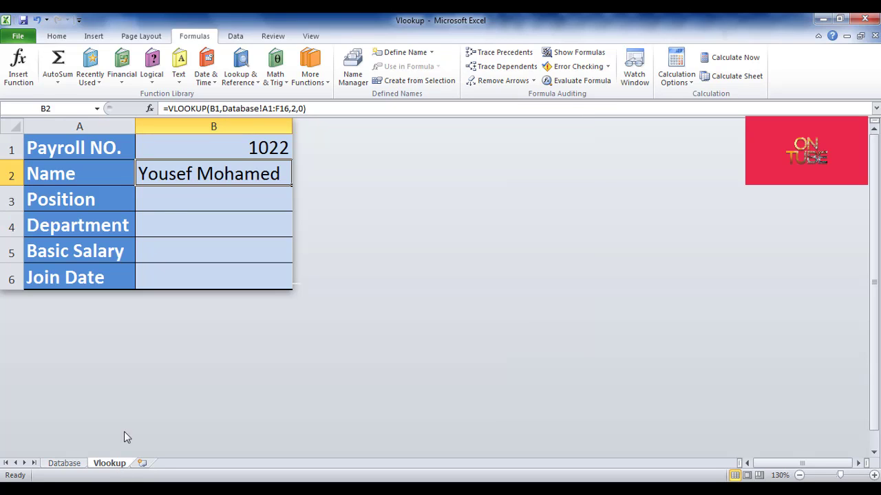
Step: Start a VLOOKUP function in the Position field B3 with cell B1 as its Lookup_value
{"action": "left_click", "coordinate": [177, 204]}
{"action": "left_click", "coordinate": [188, 225]}
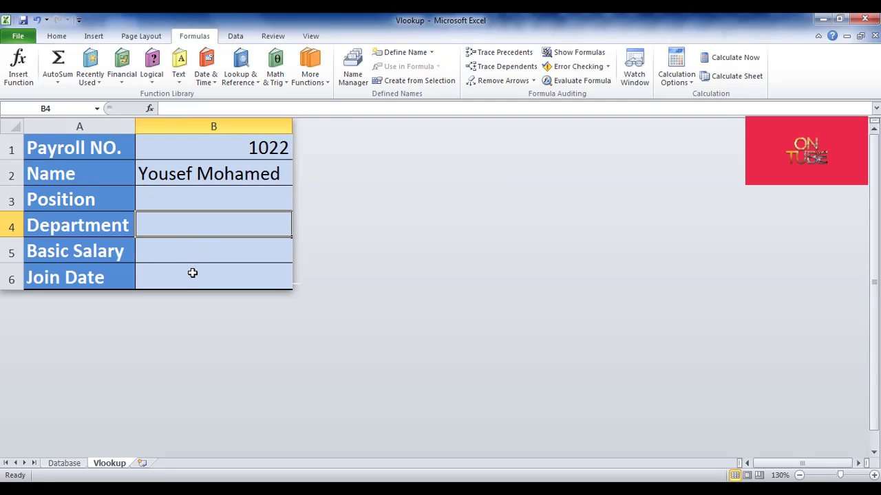
{"action": "left_click", "coordinate": [182, 197]}
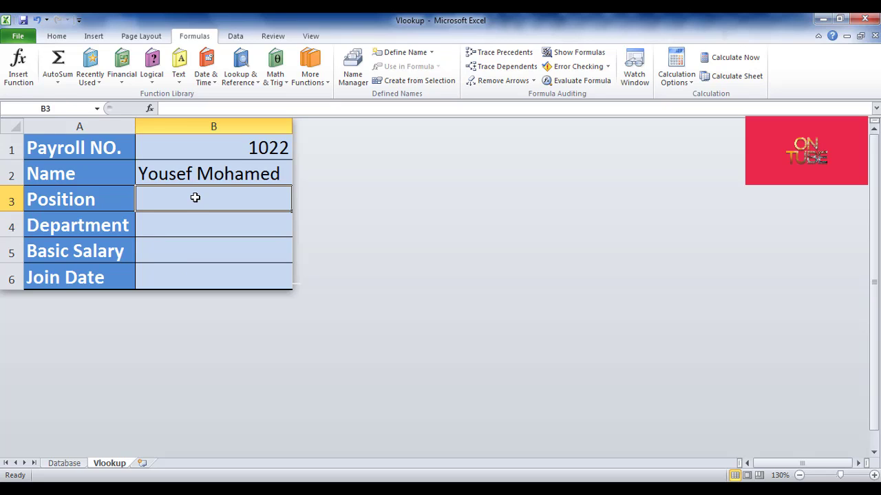
{"action": "left_click", "coordinate": [242, 84]}
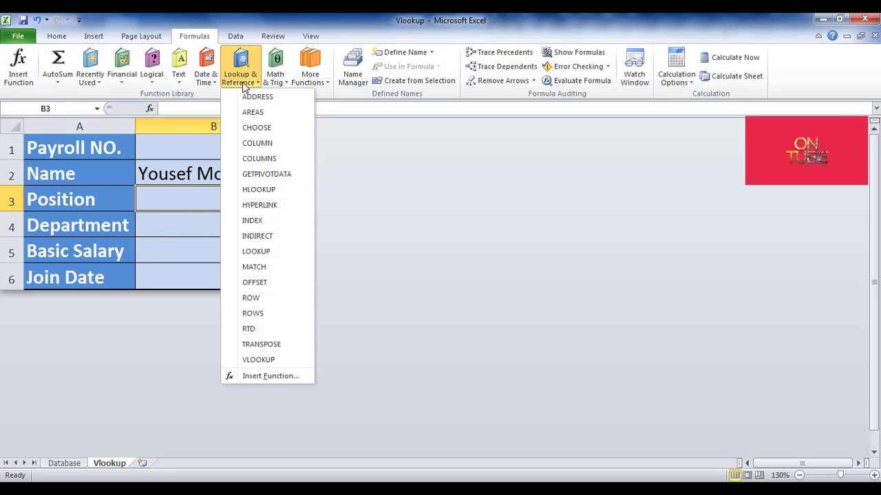
{"action": "left_click", "coordinate": [275, 359]}
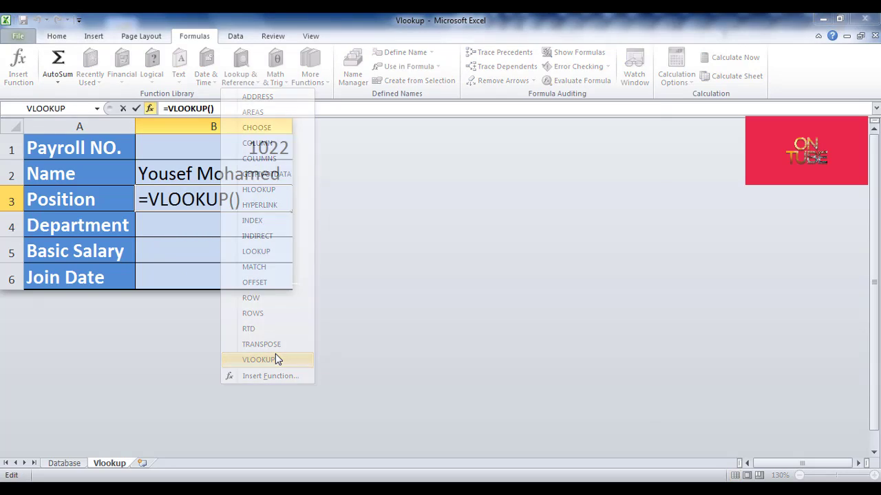
{"action": "left_click_drag", "start_coordinate": [375, 245], "coordinate": [167, 246]}
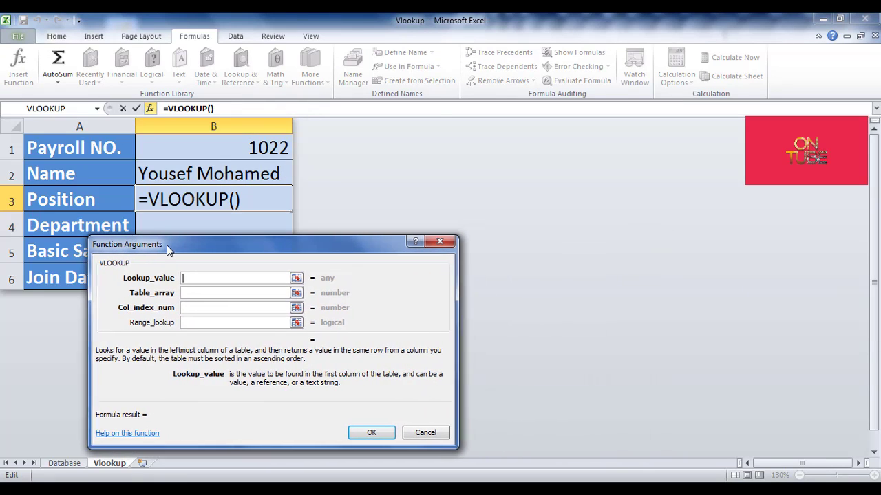
{"action": "left_click", "coordinate": [211, 149]}
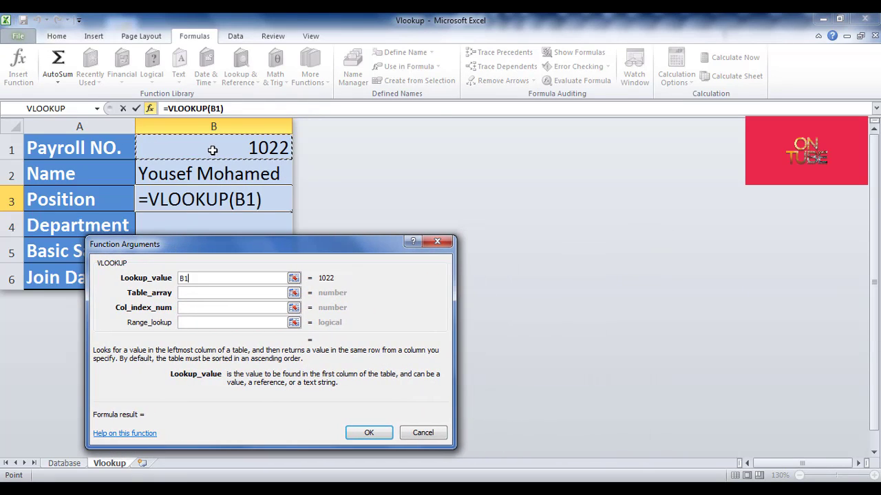
Step: Set the Position lookup's Table_array to the employee table columns, Database!A:F
{"action": "left_click", "coordinate": [208, 292]}
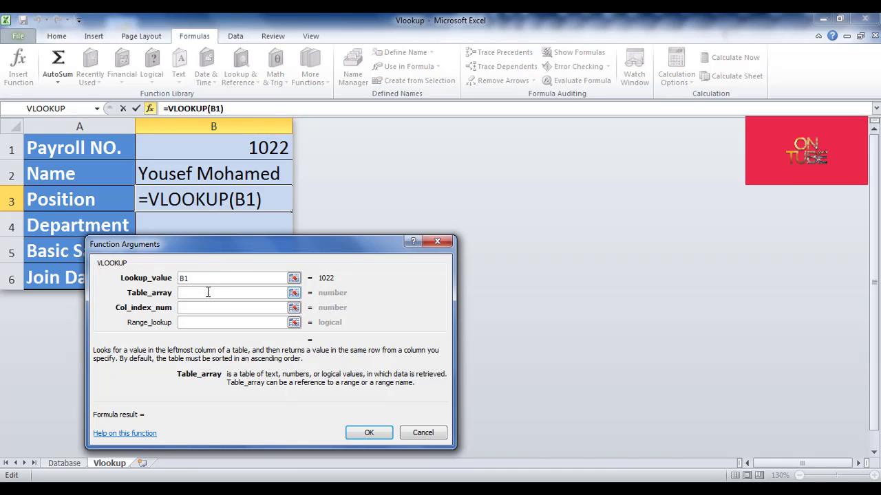
{"action": "left_click", "coordinate": [67, 463]}
{"action": "left_click_drag", "start_coordinate": [48, 144], "coordinate": [556, 437]}
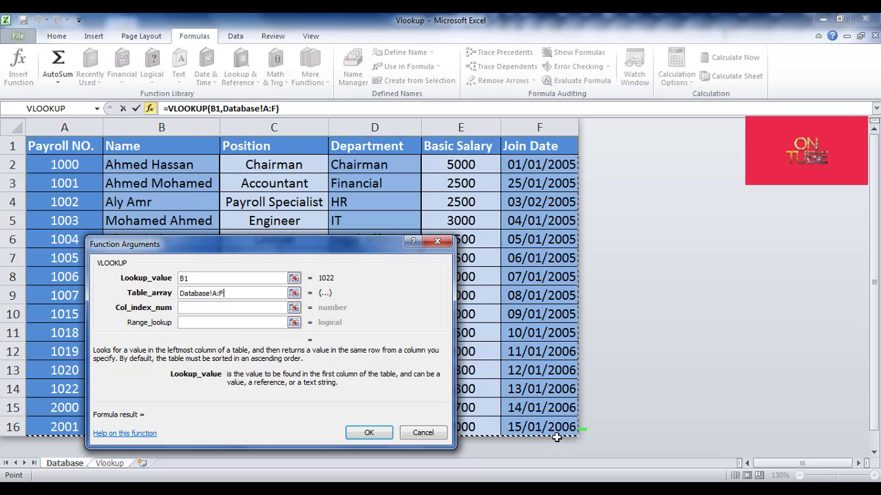
Step: Set the Position lookup's Col_index_num to 3 without a sheet reference and Range_lookup to 0, and confirm the function
{"action": "left_click", "coordinate": [211, 307]}
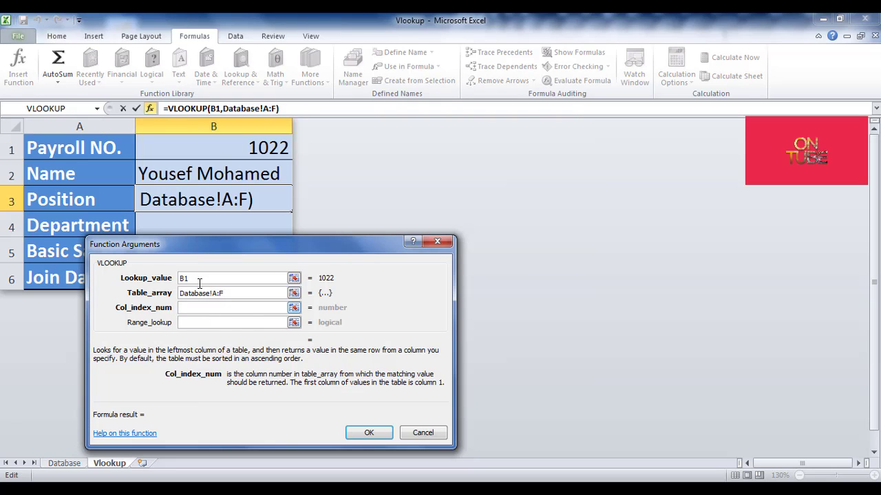
{"action": "left_click", "coordinate": [63, 463]}
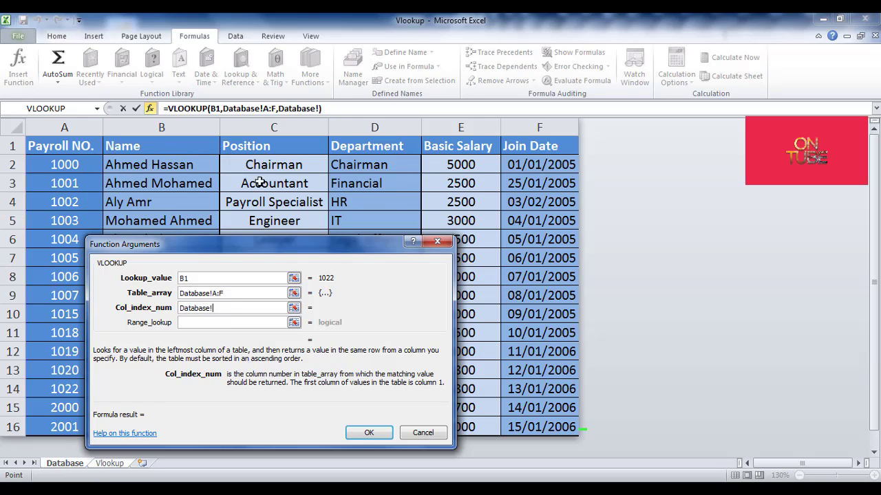
{"action": "type", "text": "3"}
{"action": "left_click", "coordinate": [201, 324]}
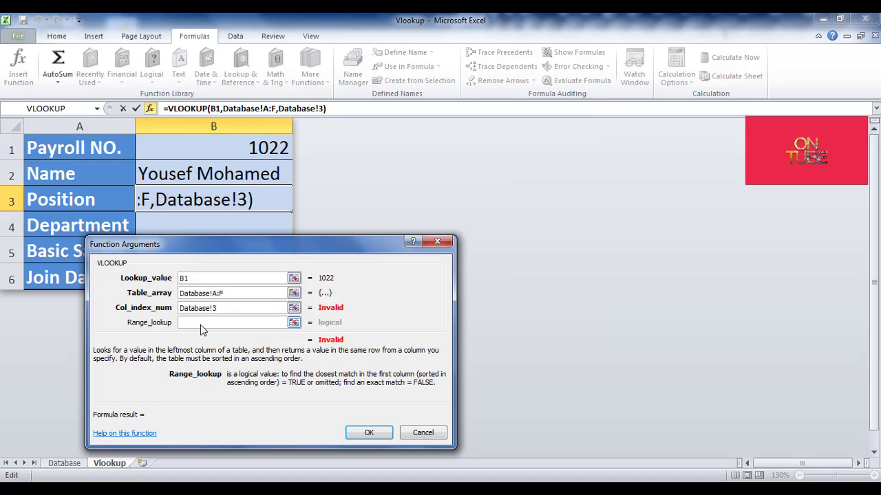
{"action": "type", "text": "0"}
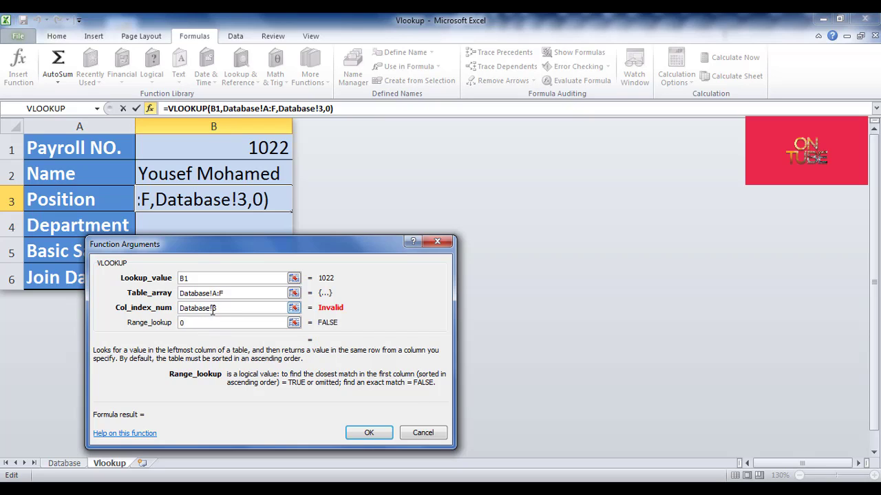
{"action": "left_click_drag", "start_coordinate": [212, 309], "coordinate": [178, 311]}
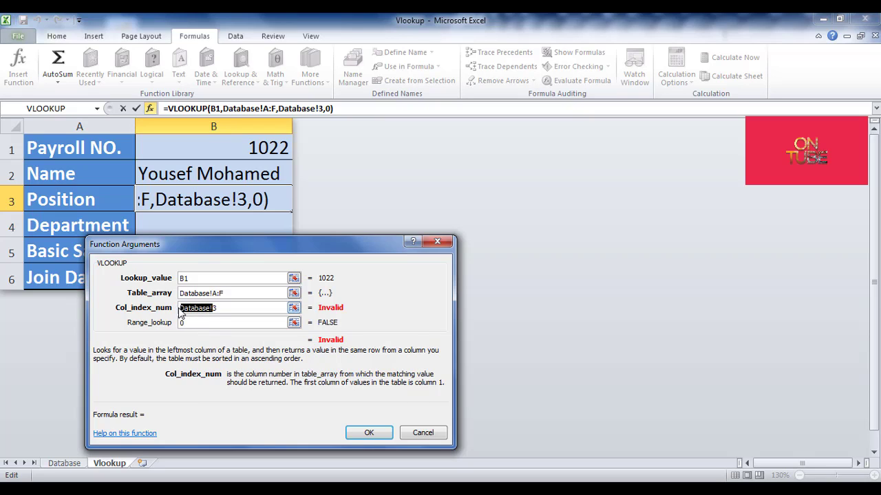
{"action": "key", "text": "Delete"}
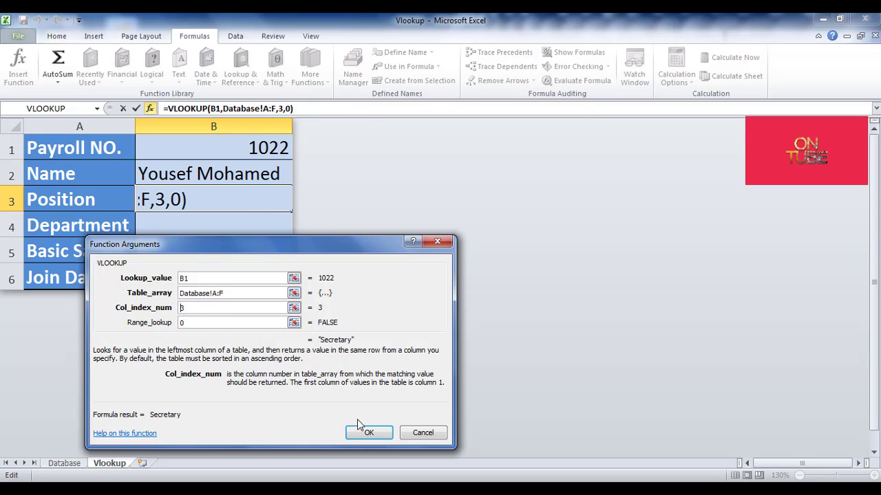
{"action": "left_click", "coordinate": [378, 436]}
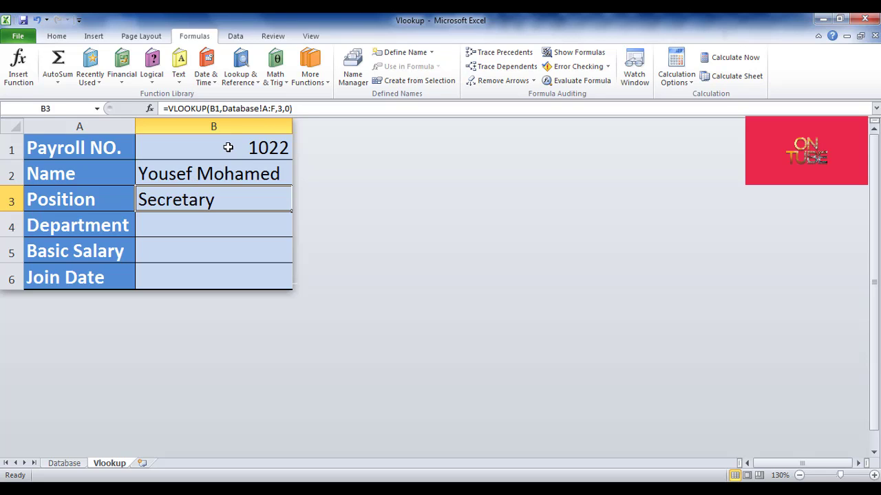
Step: Check the position returned in B3 against row 14 of the Database sheet
{"action": "left_click", "coordinate": [69, 464]}
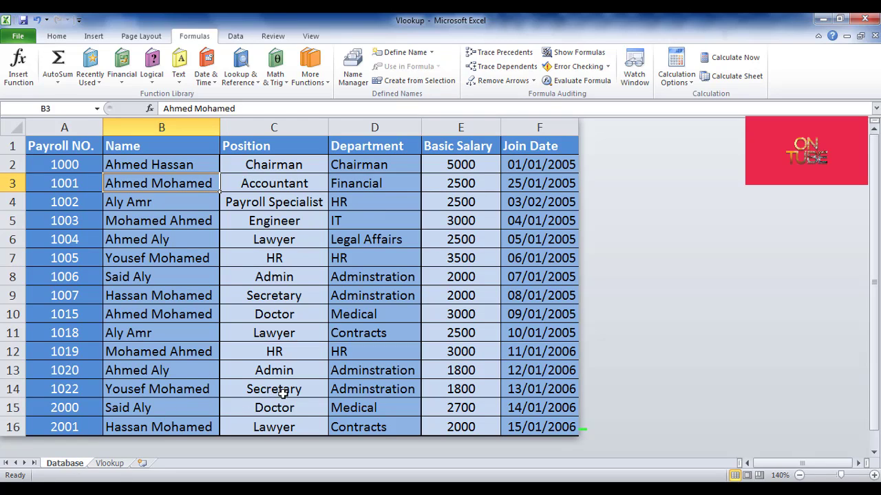
{"action": "left_click", "coordinate": [109, 463]}
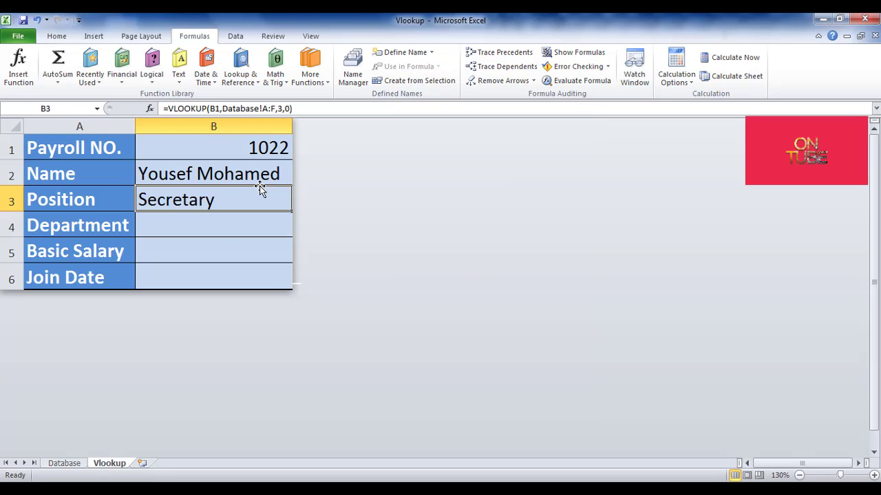
Step: Fill the Position VLOOKUP formula from B3 down through the Join Date field B6
{"action": "left_click", "coordinate": [264, 231]}
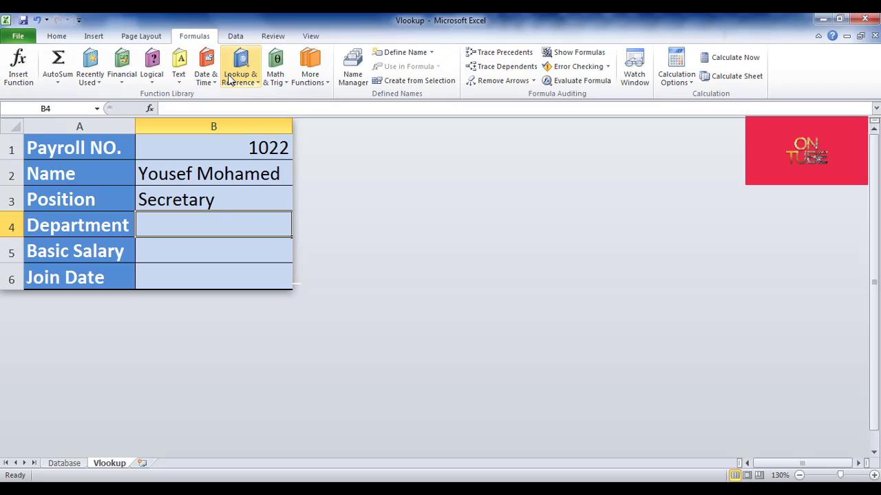
{"action": "left_click", "coordinate": [244, 204]}
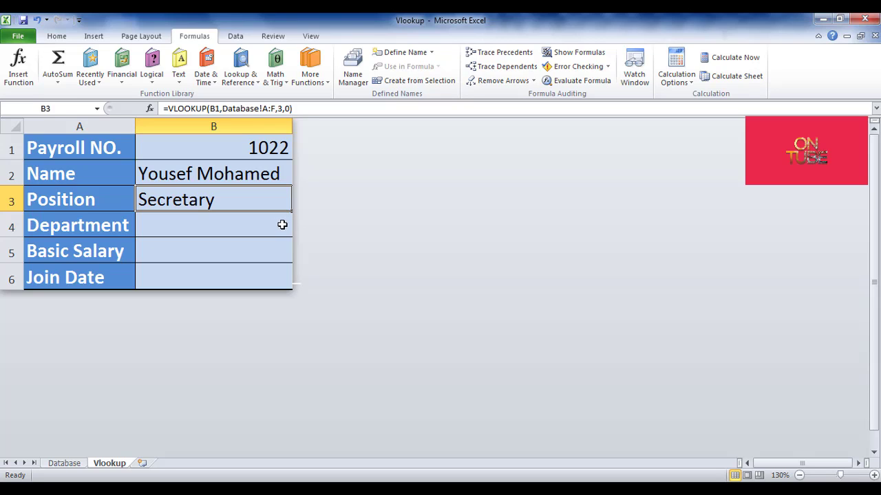
{"action": "left_click_drag", "start_coordinate": [293, 222], "coordinate": [293, 281]}
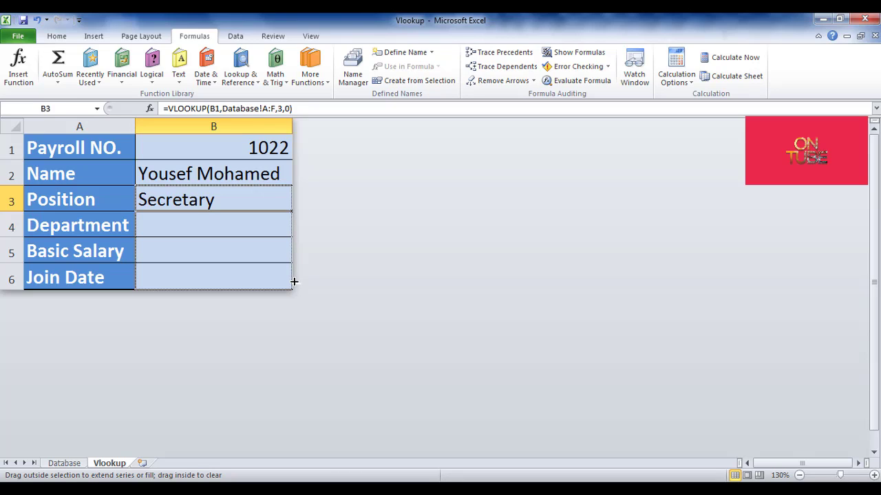
{"action": "left_click_drag", "start_coordinate": [294, 281], "coordinate": [294, 281]}
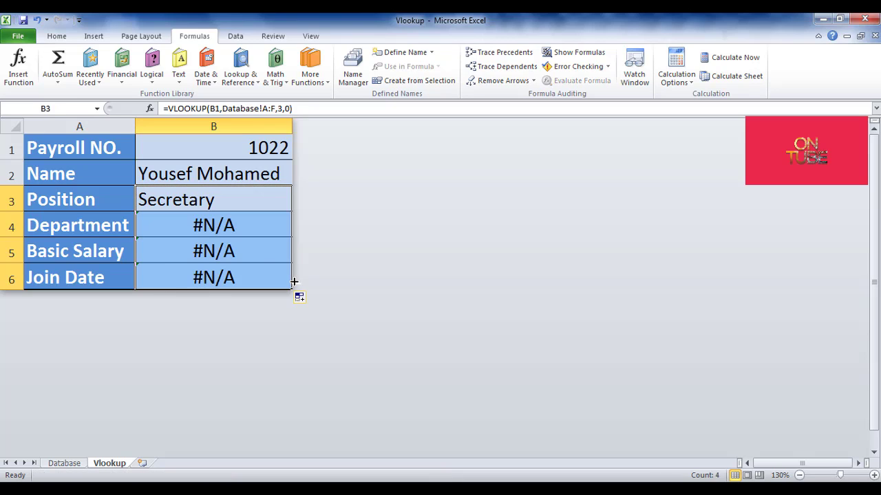
Step: Compare the cell references in the B4 and B2 formulas with the payroll cell B1 and the Database table
{"action": "left_click", "coordinate": [196, 226]}
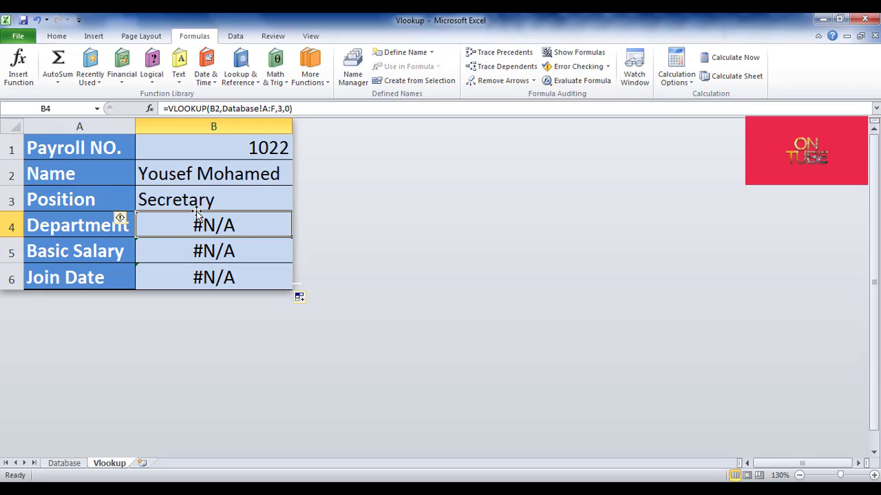
{"action": "left_click", "coordinate": [194, 167]}
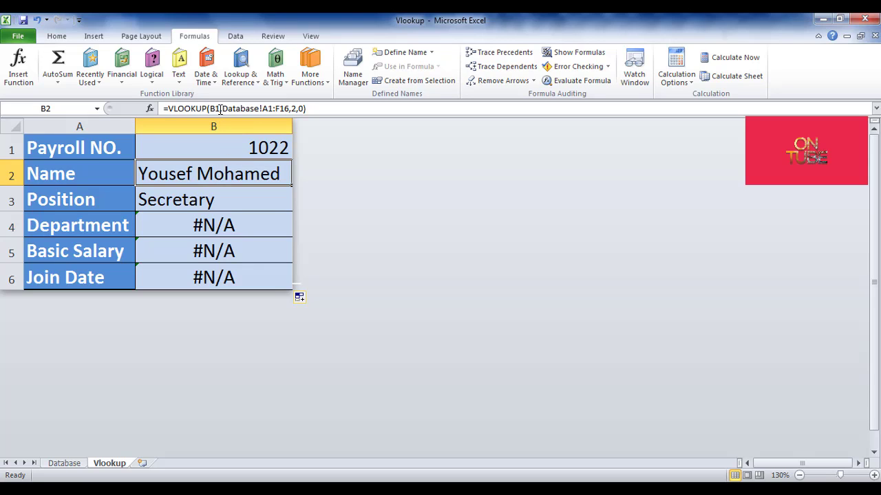
{"action": "left_click", "coordinate": [208, 146]}
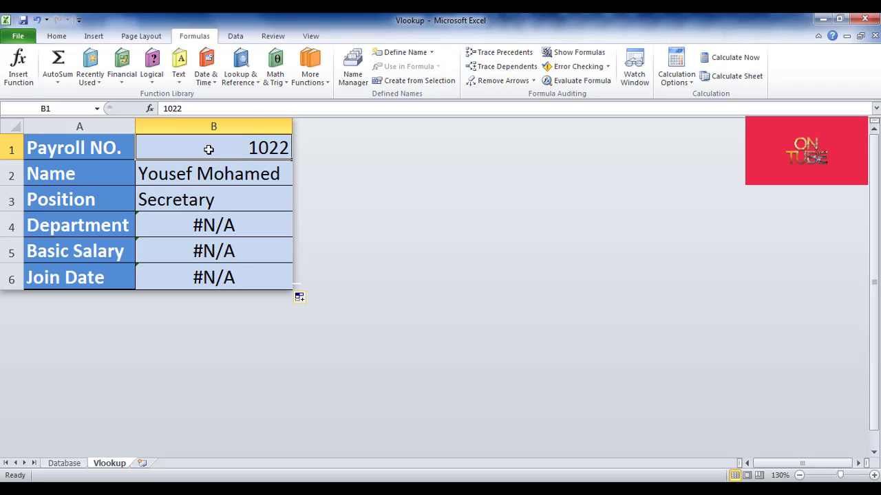
{"action": "left_click", "coordinate": [74, 107]}
{"action": "left_click", "coordinate": [195, 168]}
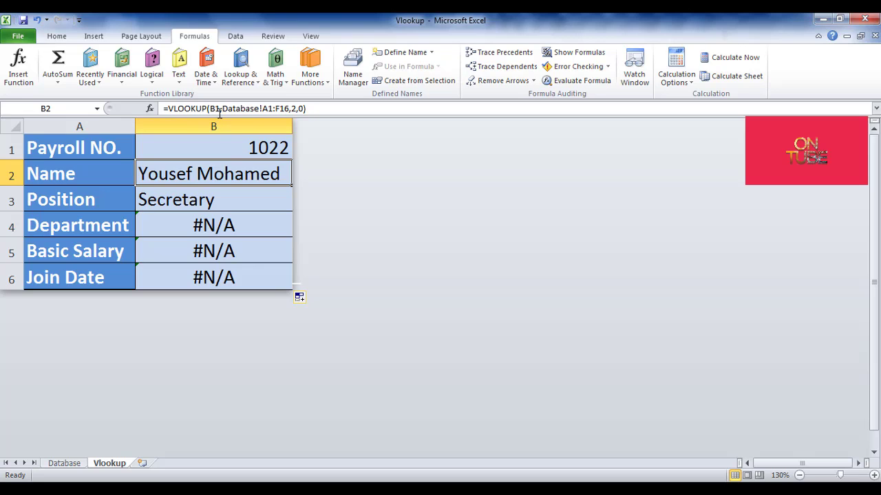
{"action": "left_click", "coordinate": [62, 463]}
{"action": "left_click", "coordinate": [109, 465]}
{"action": "left_click", "coordinate": [295, 108]}
{"action": "key", "text": "Escape"}
Step: Examine how the Lookup_value reference differs between the B3 formula and its copies in B4, B5 and B6
{"action": "left_click", "coordinate": [232, 219]}
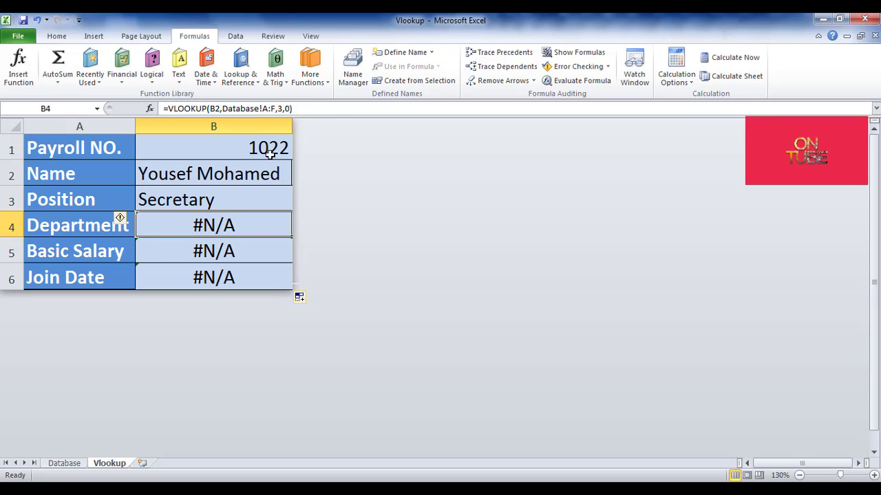
{"action": "left_click", "coordinate": [255, 195]}
{"action": "left_click", "coordinate": [250, 222]}
{"action": "left_click", "coordinate": [219, 258]}
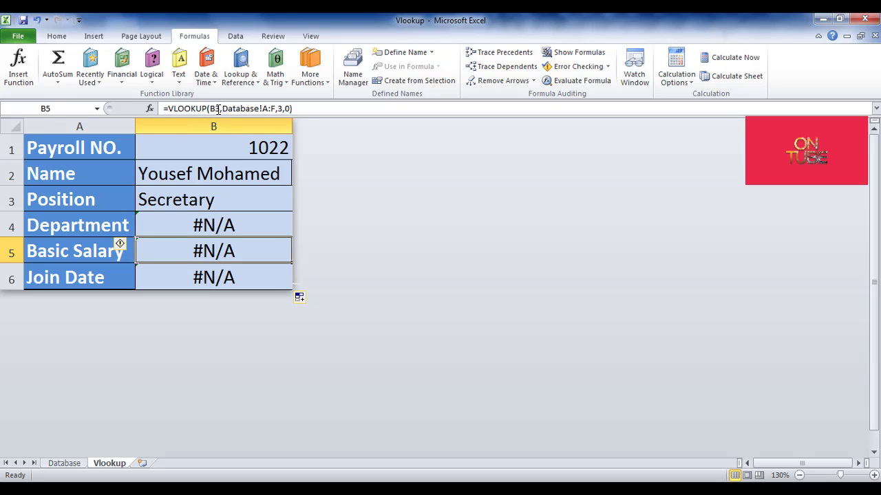
{"action": "left_click", "coordinate": [213, 279]}
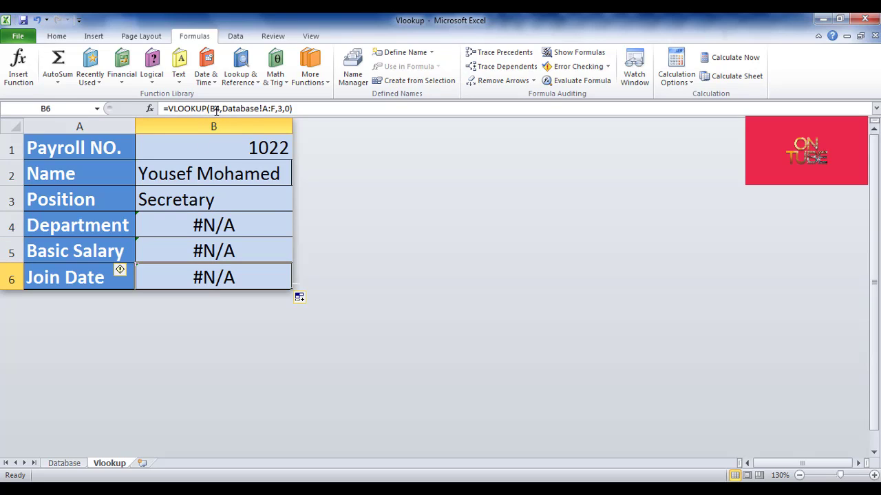
Step: Fill the Position formula from B3 down to B6 again with its relative references
{"action": "left_click", "coordinate": [254, 200]}
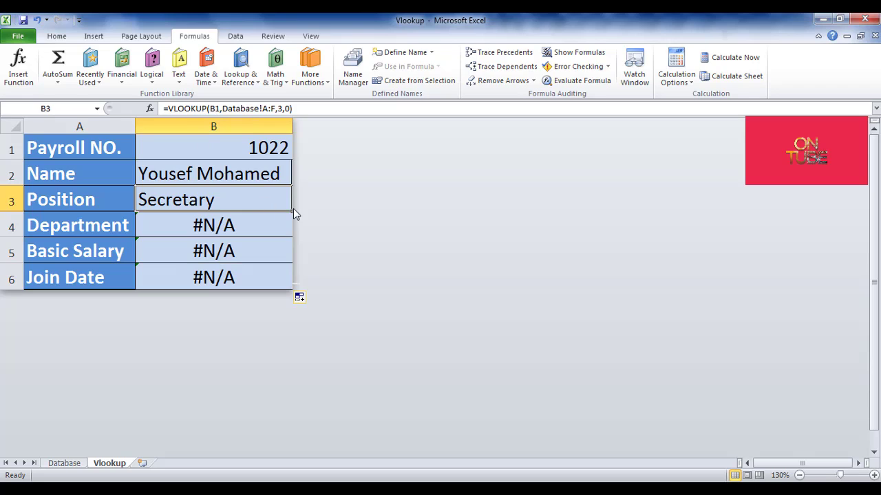
{"action": "left_click_drag", "start_coordinate": [292, 210], "coordinate": [291, 288]}
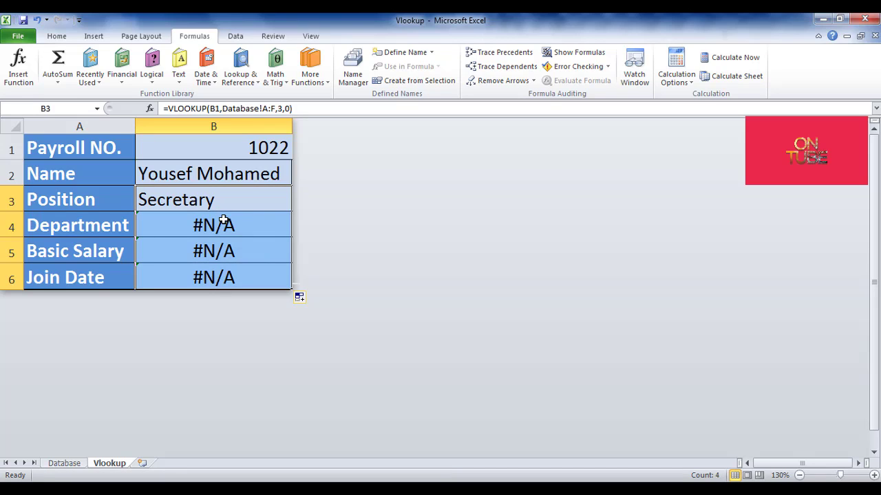
{"action": "left_click", "coordinate": [215, 197]}
Step: Edit the Name field's VLOOKUP arguments in B2 and make the Lookup_value absolute as $B$1
{"action": "left_click", "coordinate": [228, 174]}
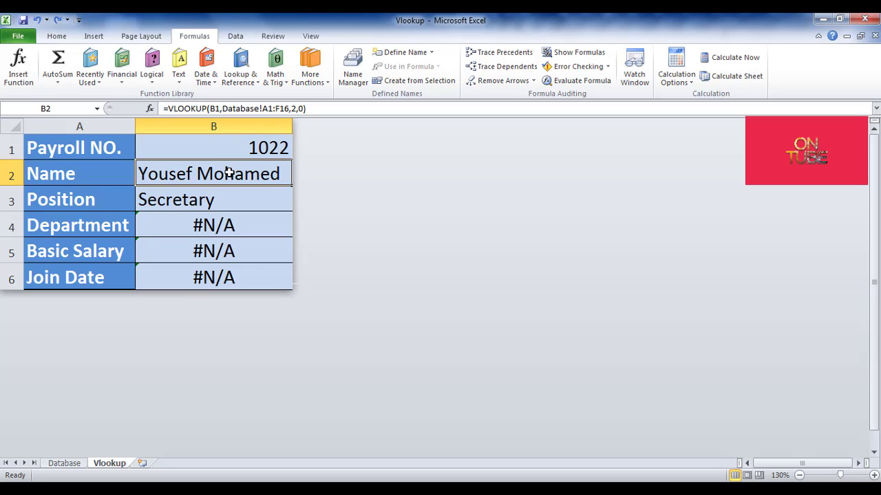
{"action": "left_click", "coordinate": [151, 110]}
{"action": "left_click_drag", "start_coordinate": [241, 252], "coordinate": [241, 161]}
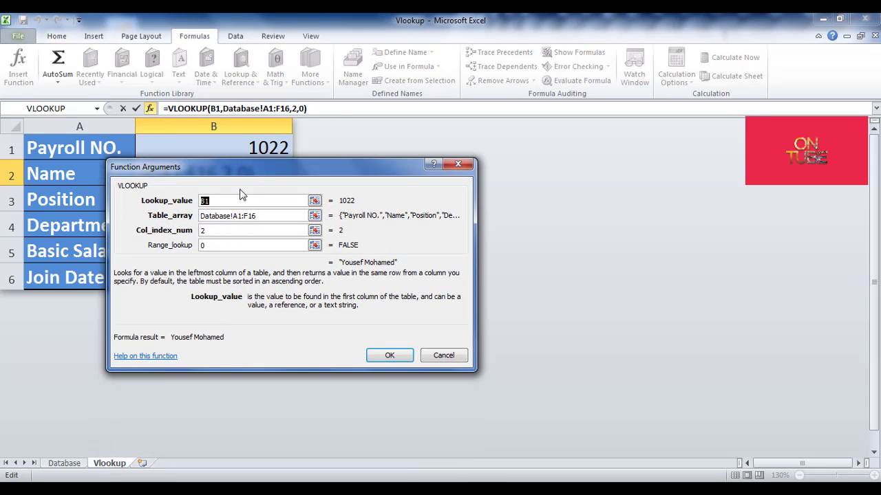
{"action": "left_click_drag", "start_coordinate": [192, 176], "coordinate": [152, 210]}
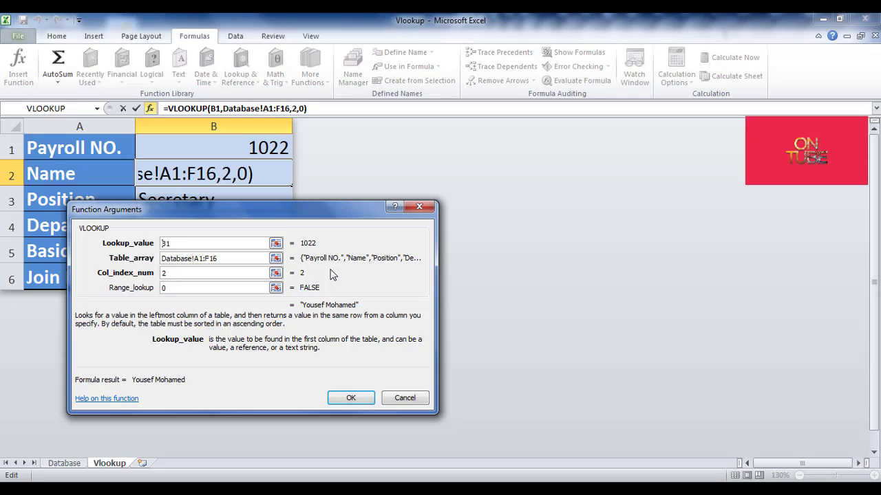
{"action": "type", "text": "$B"}
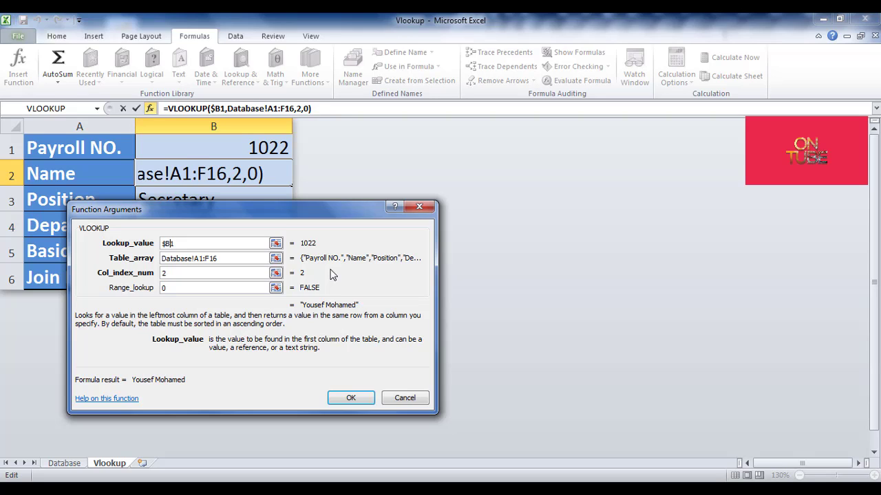
{"action": "type", "text": "$"}
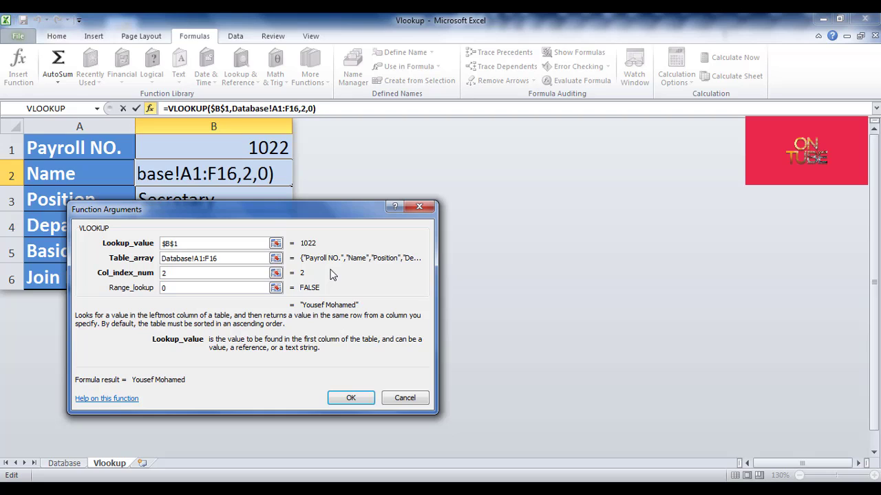
Step: Make the Name lookup's Table_array absolute as Database!$A$1:$F$16 and confirm the function
{"action": "left_click", "coordinate": [197, 260]}
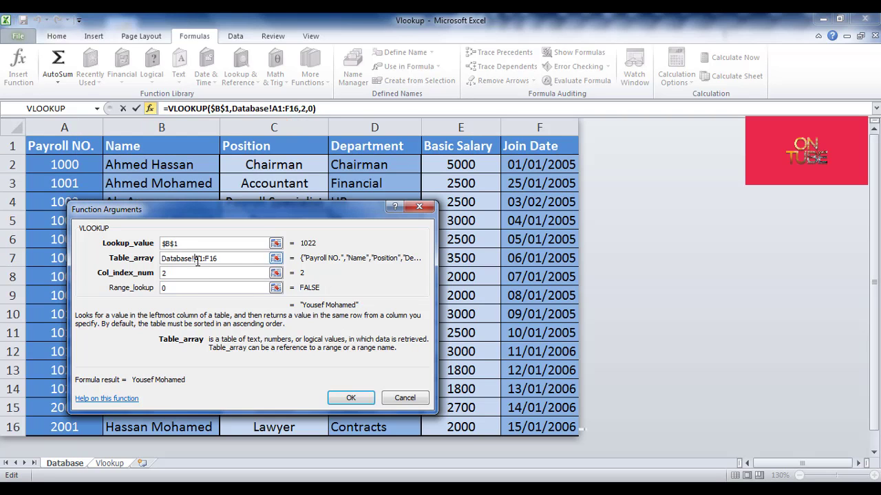
{"action": "type", "text": "$A"}
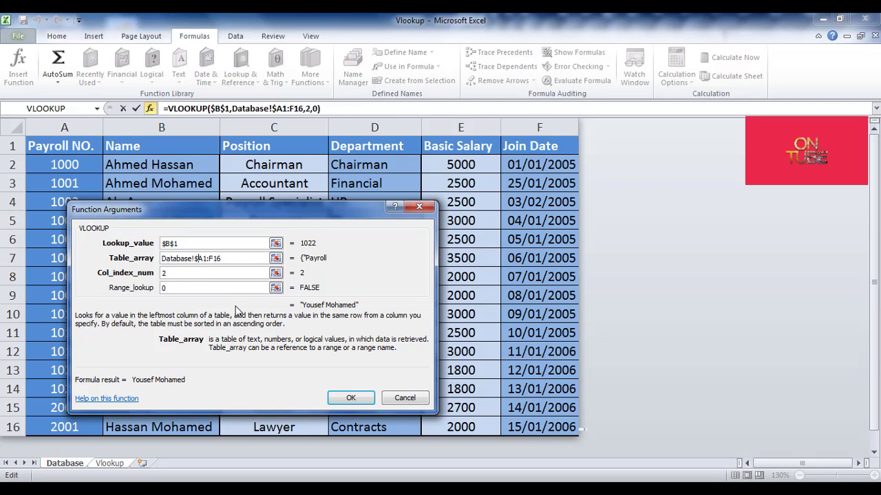
{"action": "type", "text": "$"}
{"action": "key", "text": "Right"}
{"action": "type", "text": "$"}
{"action": "key", "text": "Right"}
{"action": "type", "text": "$"}
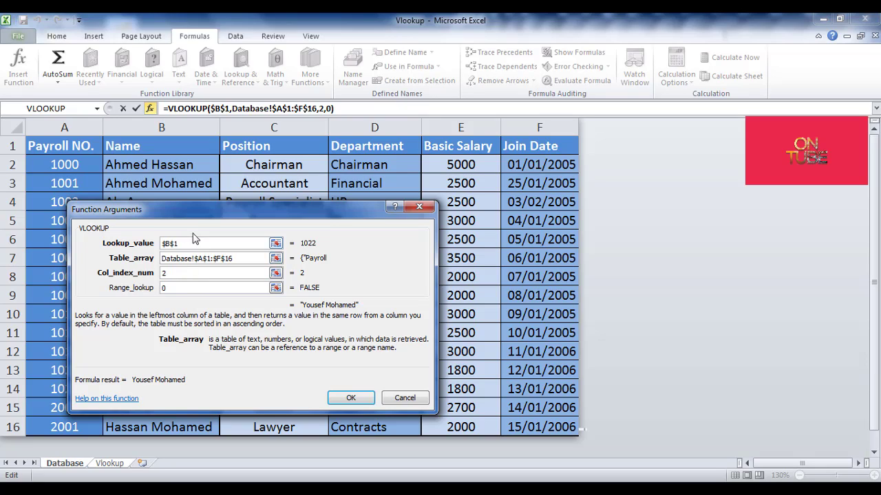
{"action": "left_click", "coordinate": [350, 398]}
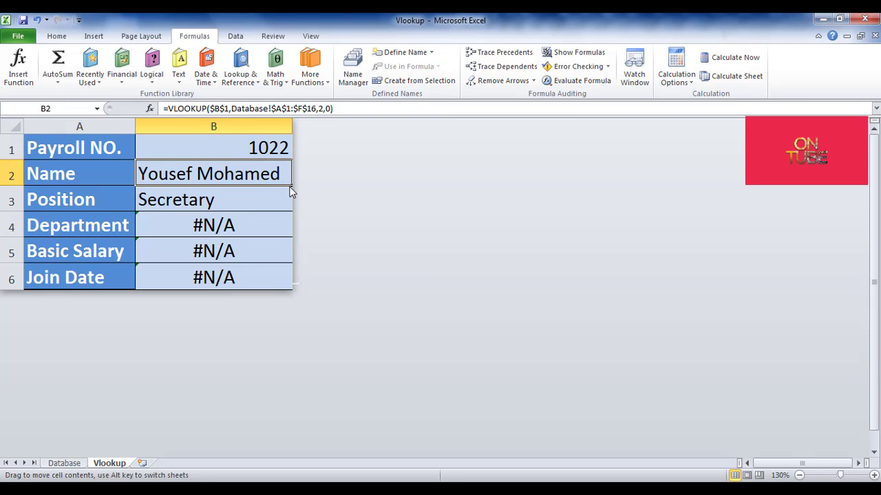
Step: Fill the absolute Name formula from B2 down through B6 and check the column order on the Database sheet
{"action": "left_click_drag", "start_coordinate": [291, 195], "coordinate": [294, 290]}
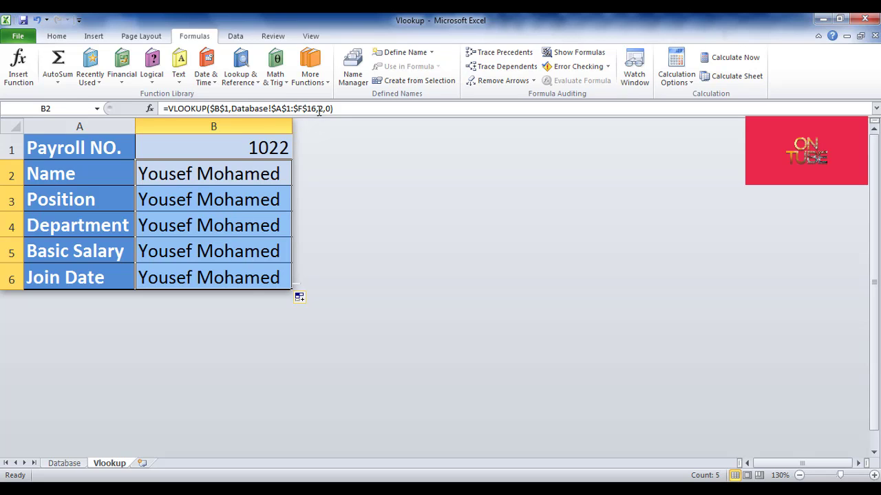
{"action": "left_click", "coordinate": [65, 463]}
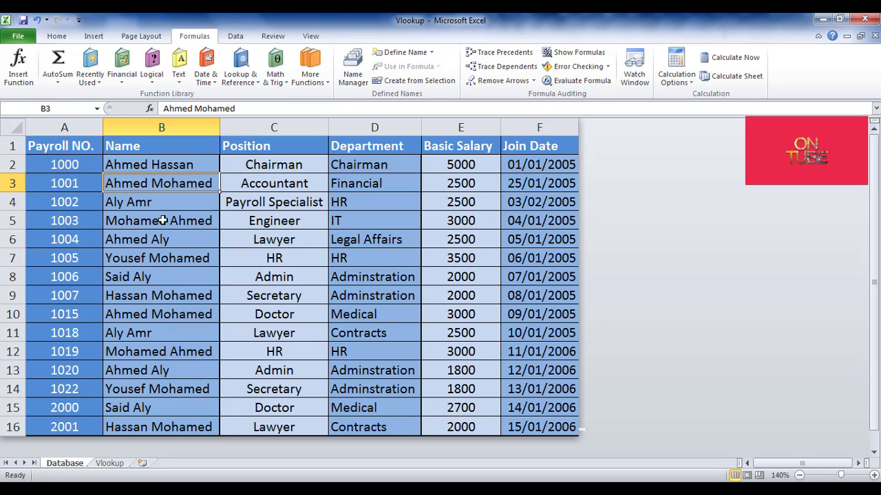
{"action": "left_click", "coordinate": [109, 463]}
Step: Set Col_index_num to 3 in the Position field's VLOOKUP in B3 and confirm the function
{"action": "left_click", "coordinate": [227, 192]}
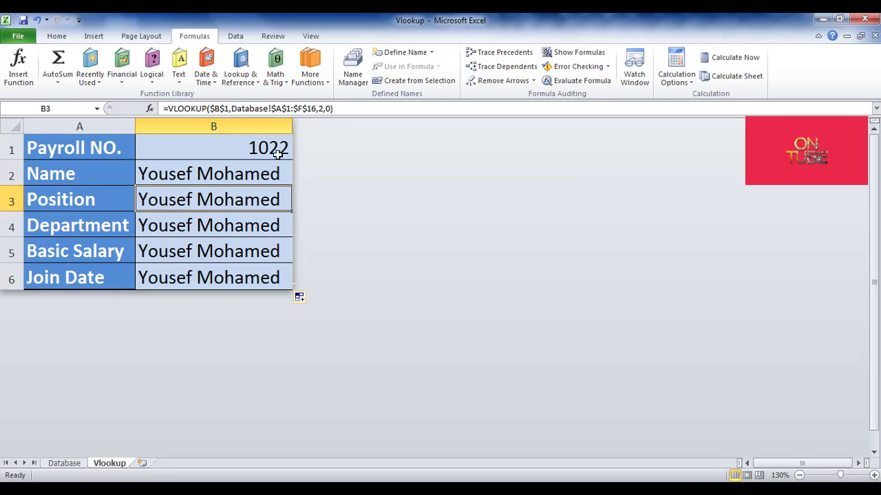
{"action": "left_click", "coordinate": [325, 107]}
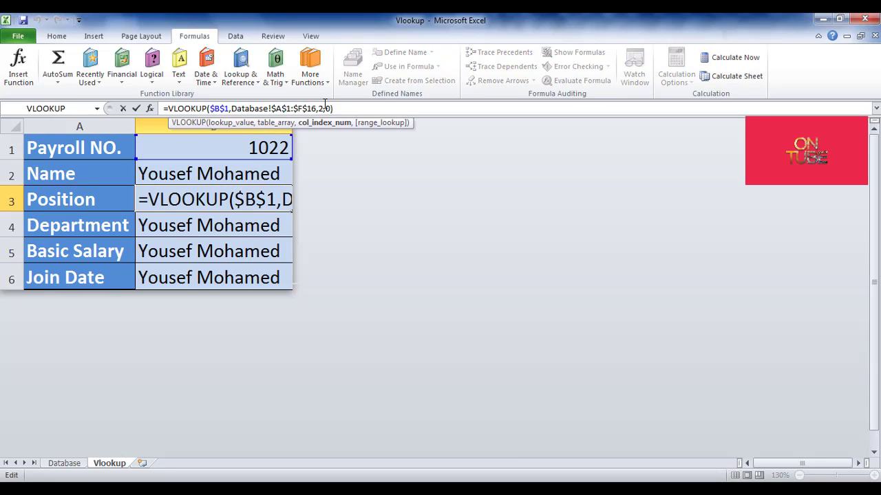
{"action": "left_click", "coordinate": [150, 109]}
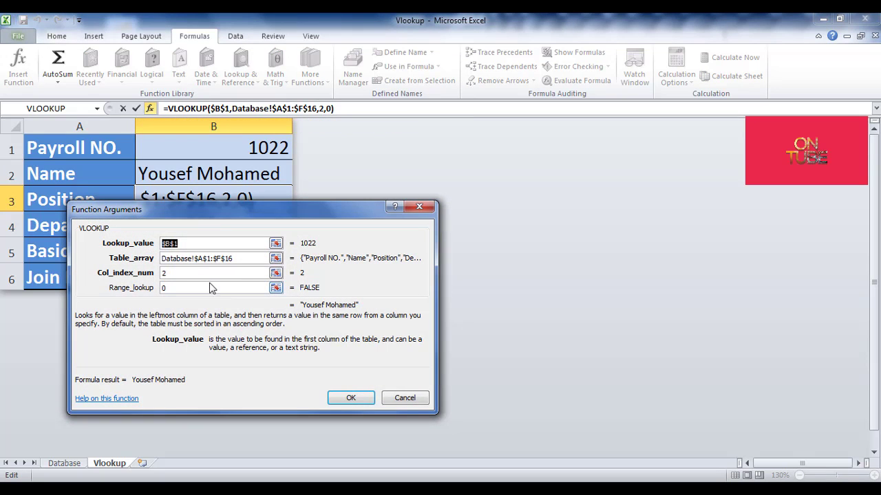
{"action": "left_click", "coordinate": [197, 276]}
{"action": "key", "text": "BackSpace"}
{"action": "type", "text": "3"}
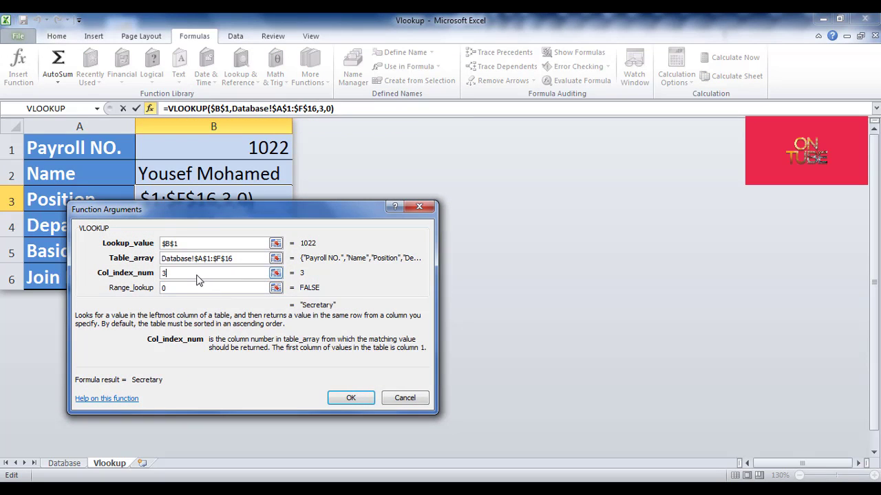
{"action": "key", "text": "Return"}
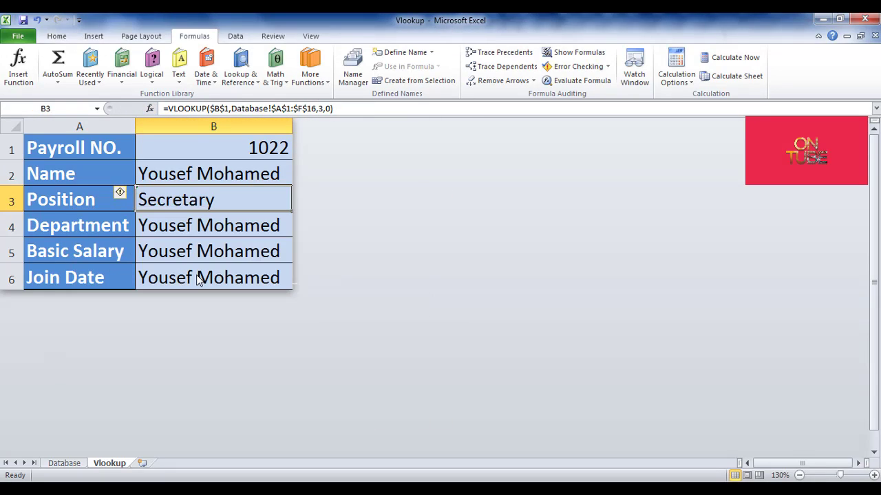
Step: Set Col_index_num to 4 in the Department field's VLOOKUP in B4 and confirm the function
{"action": "key", "text": "Down"}
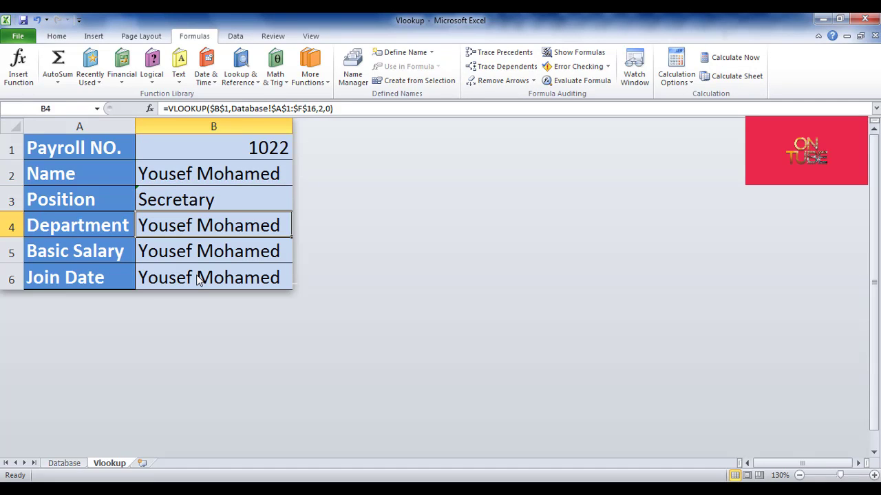
{"action": "left_click", "coordinate": [151, 108]}
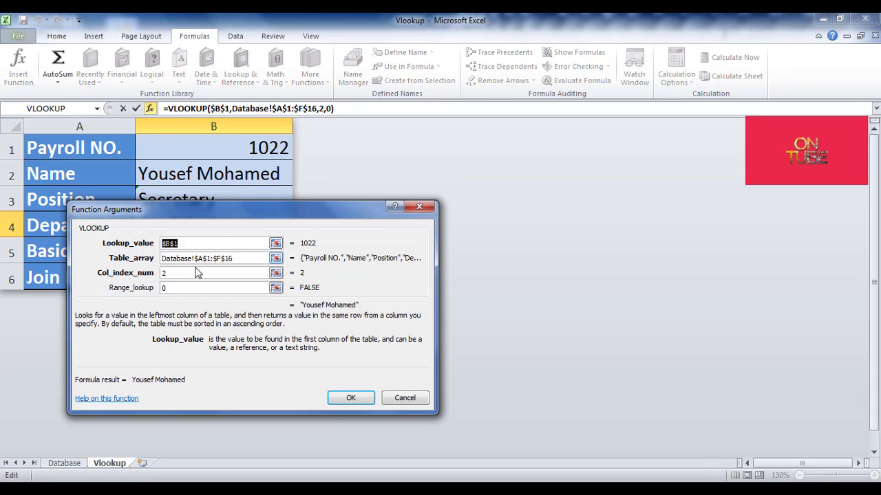
{"action": "left_click", "coordinate": [174, 273]}
{"action": "double_click", "coordinate": [165, 273]}
{"action": "key", "text": "BackSpace"}
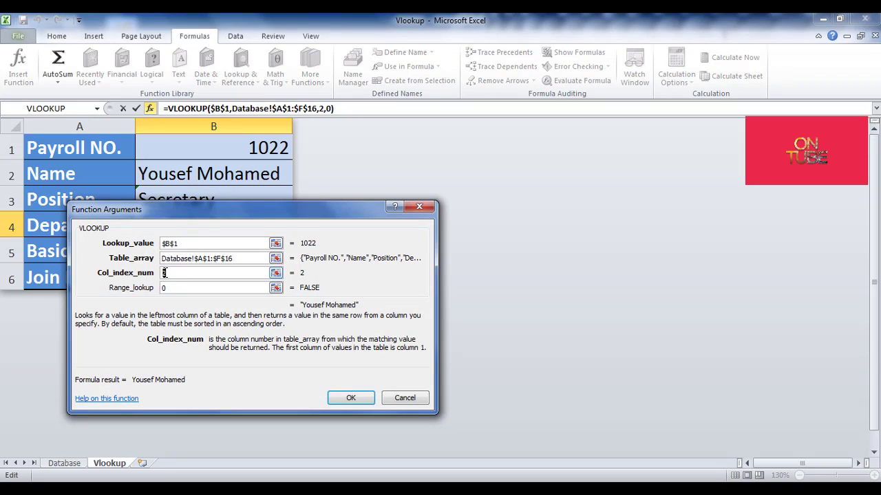
{"action": "type", "text": "4"}
{"action": "key", "text": "Return"}
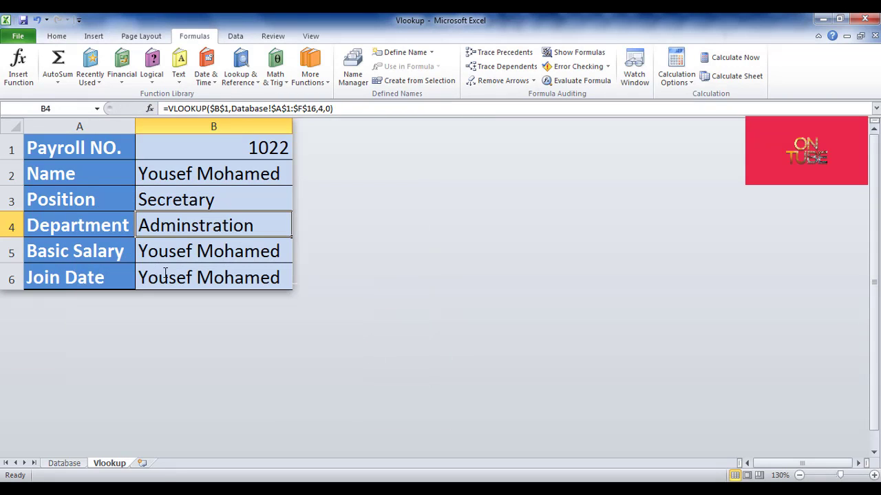
Step: Set Col_index_num to 5 in the Basic Salary field's VLOOKUP in B5 and confirm the function
{"action": "left_click", "coordinate": [173, 252]}
{"action": "left_click", "coordinate": [154, 109]}
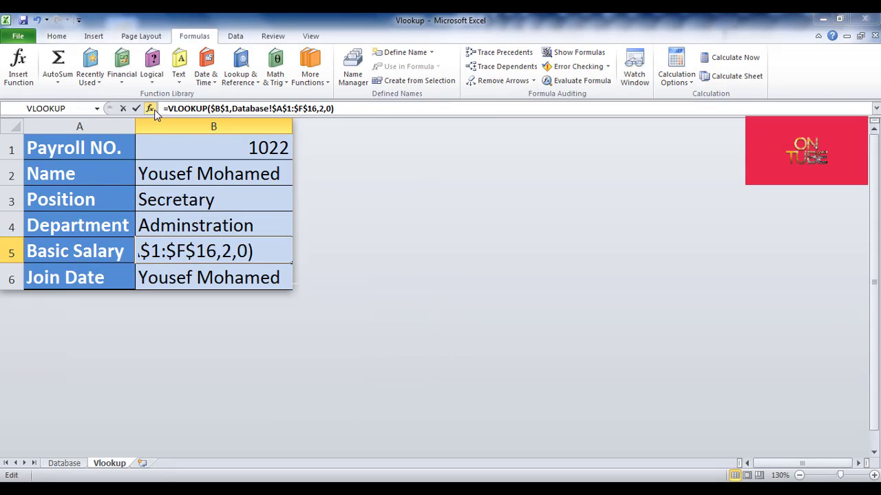
{"action": "double_click", "coordinate": [163, 273]}
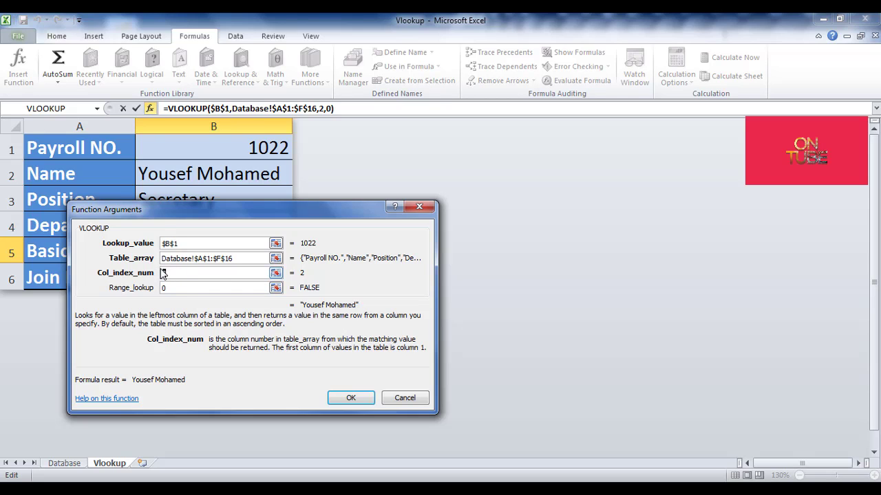
{"action": "type", "text": "5"}
{"action": "key", "text": "Return"}
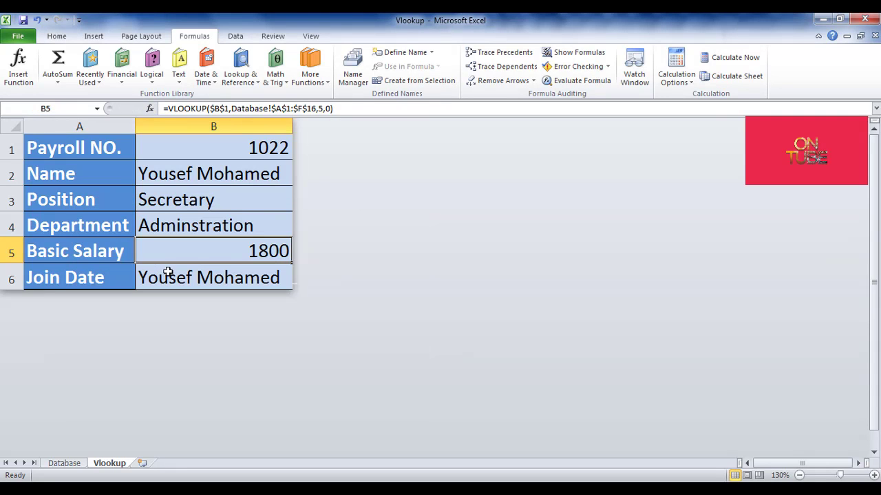
Step: Set Col_index_num to 6 in the Join Date field's VLOOKUP in B6 and confirm the function
{"action": "left_click", "coordinate": [193, 279]}
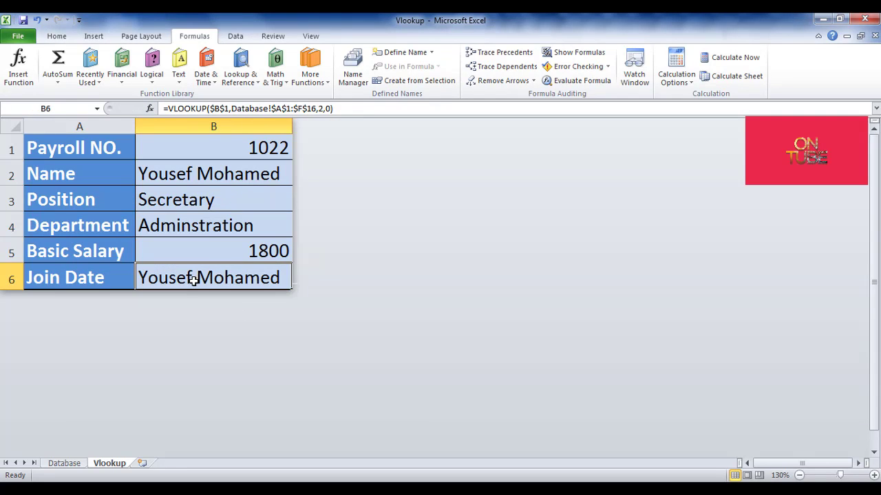
{"action": "left_click", "coordinate": [149, 109]}
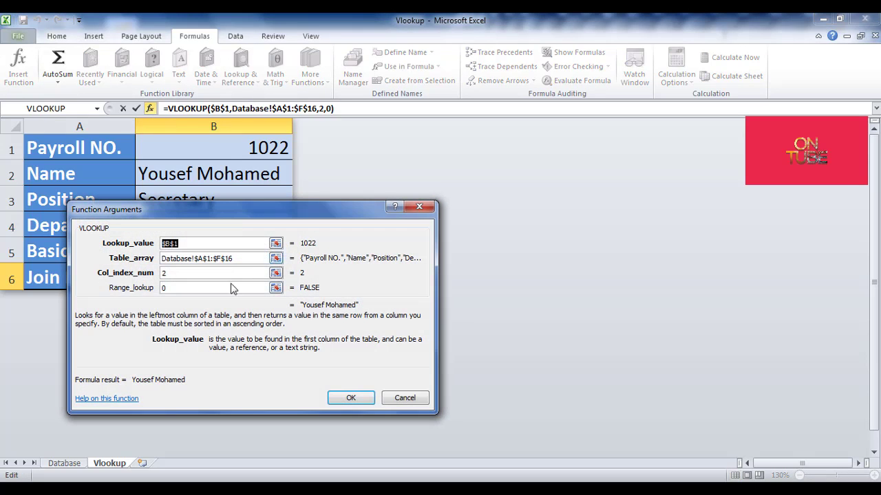
{"action": "double_click", "coordinate": [160, 273]}
{"action": "type", "text": "6"}
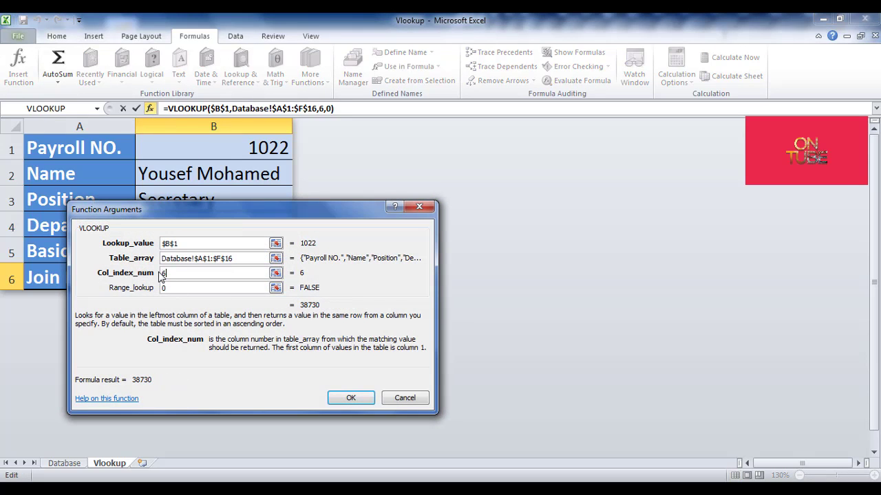
{"action": "key", "text": "Return"}
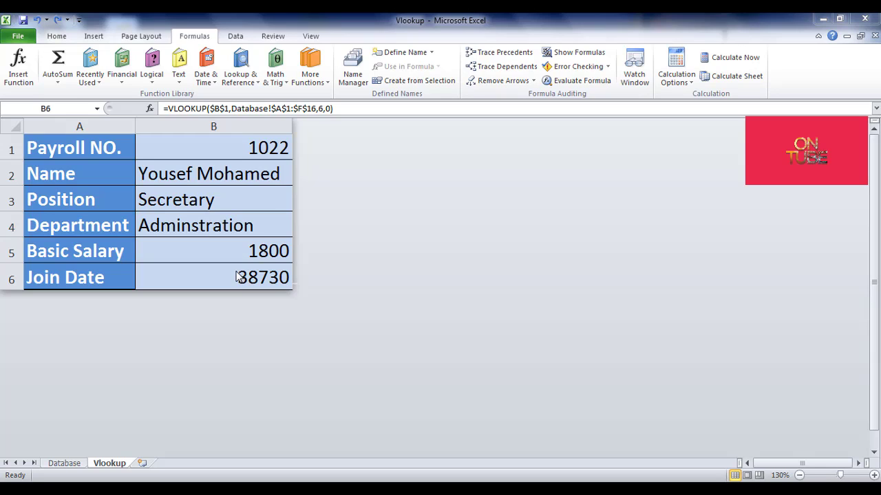
Step: Format the Join Date result in B6 as Short Date
{"action": "left_click", "coordinate": [235, 274]}
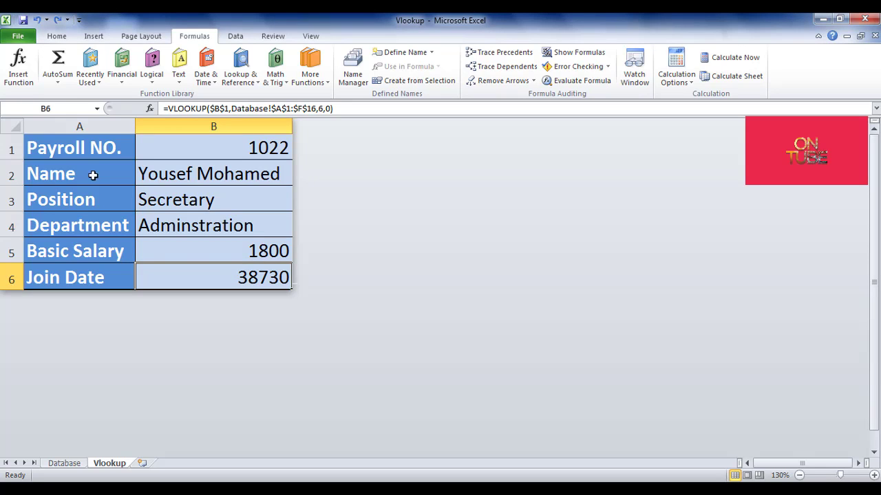
{"action": "left_click", "coordinate": [61, 37]}
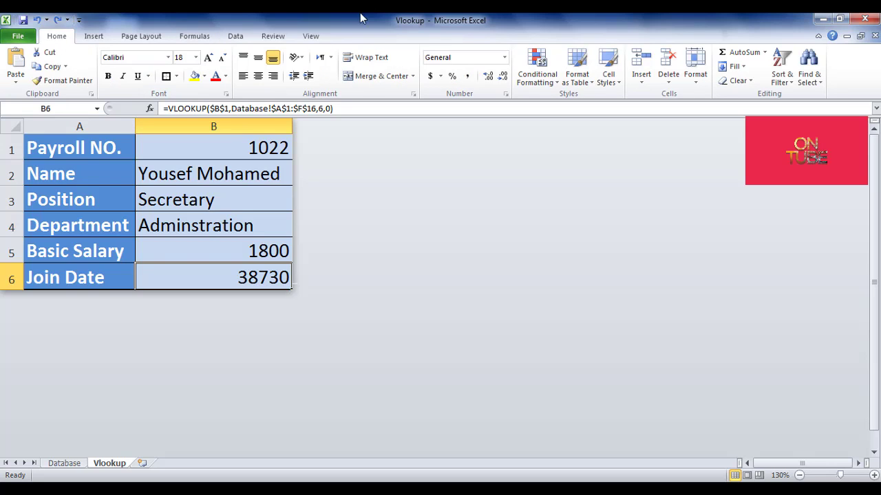
{"action": "left_click", "coordinate": [505, 57]}
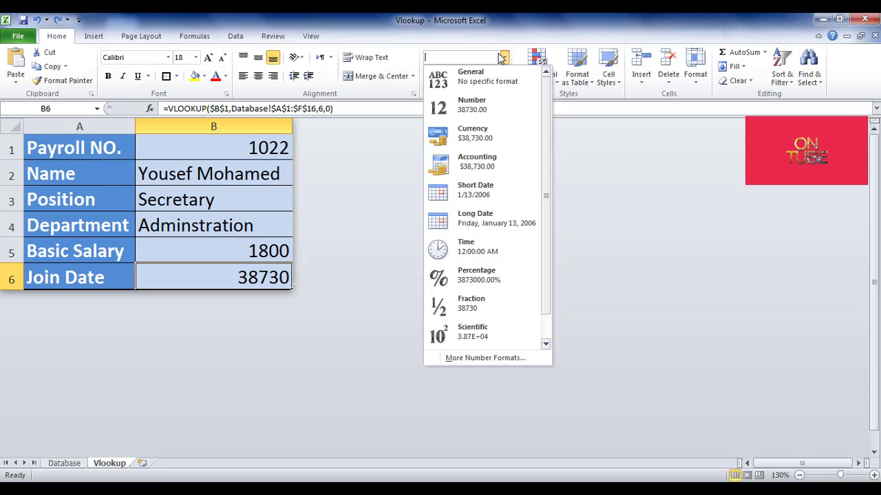
{"action": "left_click", "coordinate": [481, 194]}
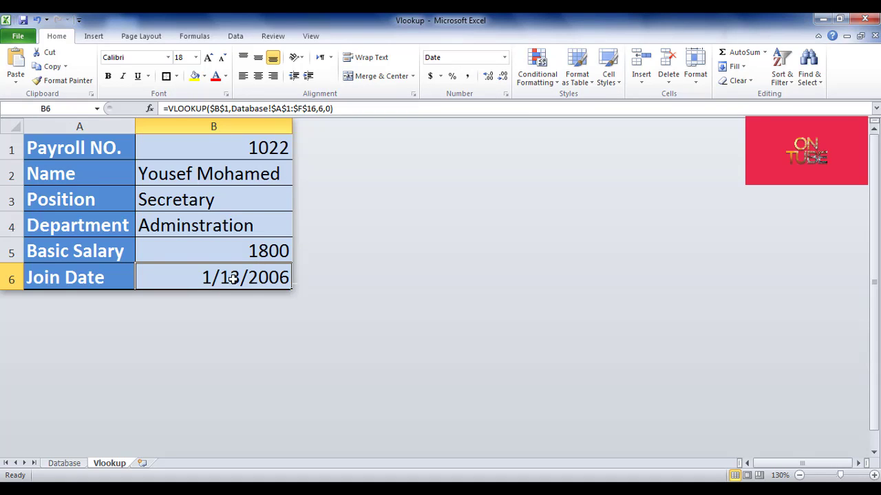
Step: Apply the custom number format dd/mm/yyyy to the Join Date result in B6
{"action": "right_click", "coordinate": [272, 277]}
{"action": "left_click", "coordinate": [306, 233]}
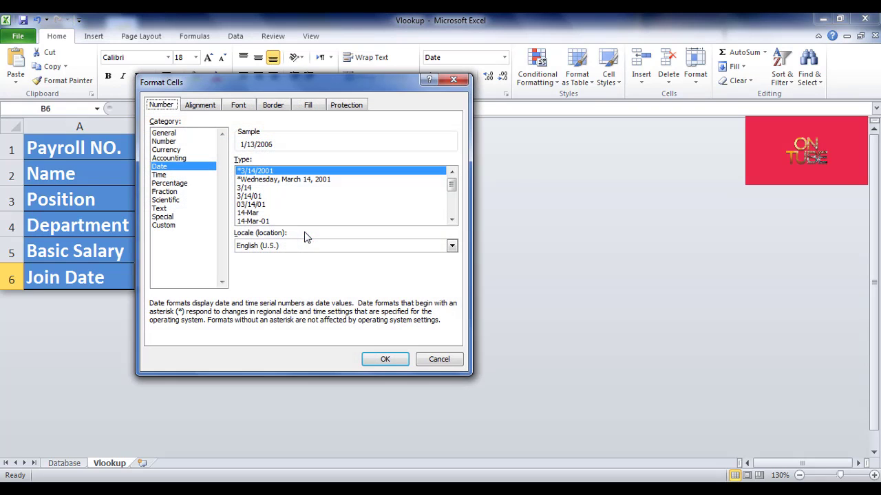
{"action": "left_click", "coordinate": [180, 226]}
{"action": "left_click_drag", "start_coordinate": [274, 171], "coordinate": [236, 171]}
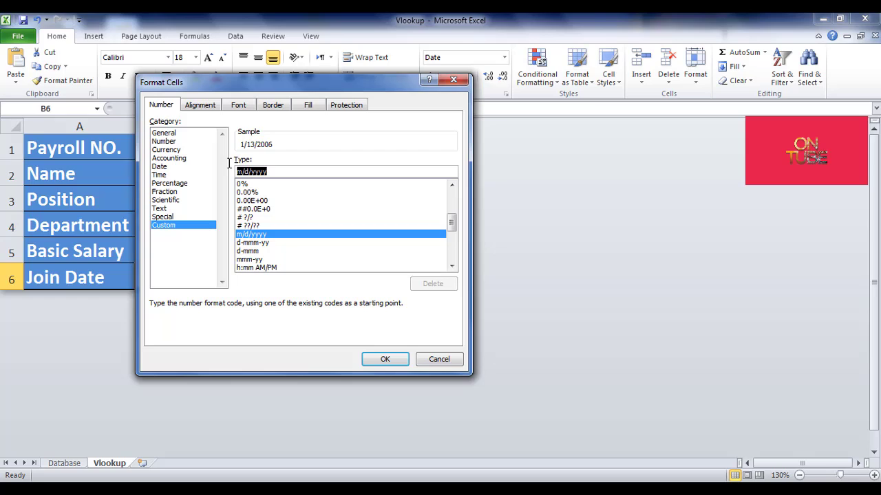
{"action": "type", "text": "dd"}
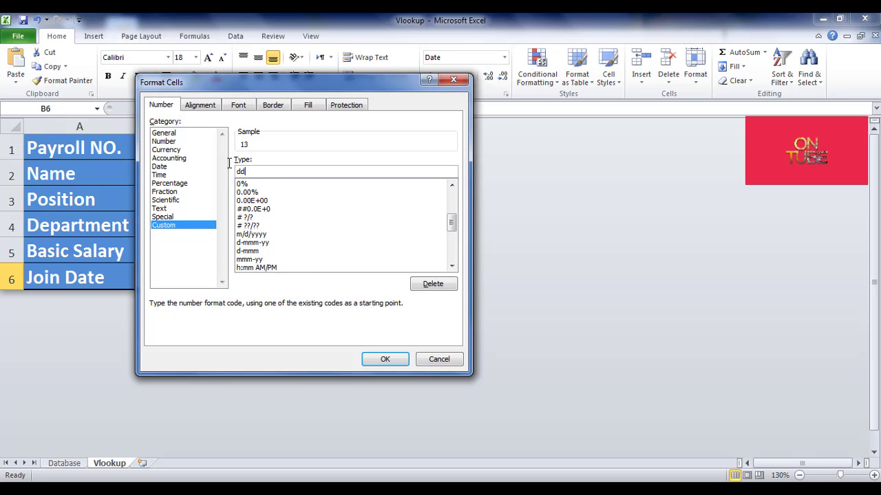
{"action": "type", "text": "/mm/yyyy"}
{"action": "key", "text": "Return"}
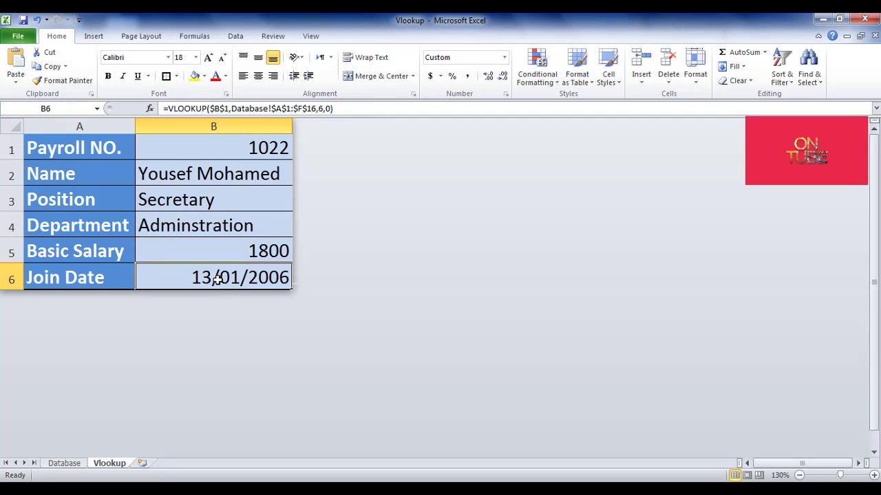
Step: Enter payroll number 2000 in B1 to test the form's lookups
{"action": "left_click", "coordinate": [237, 144]}
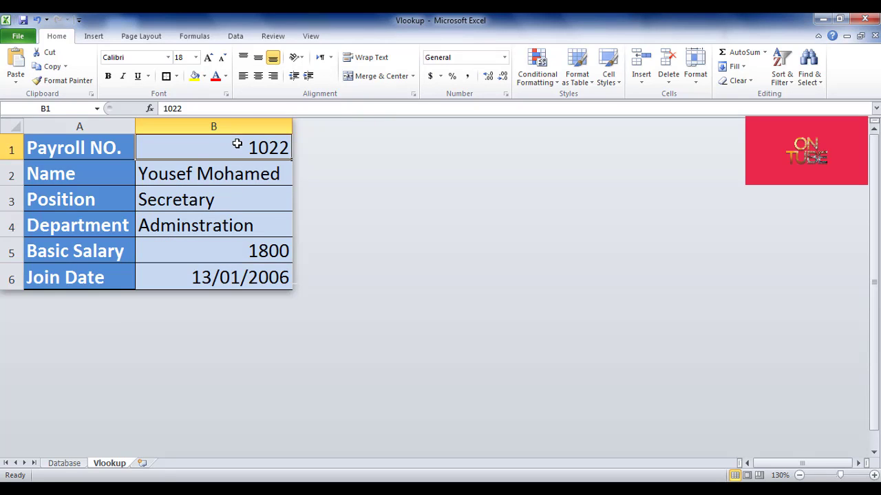
{"action": "type", "text": "2000"}
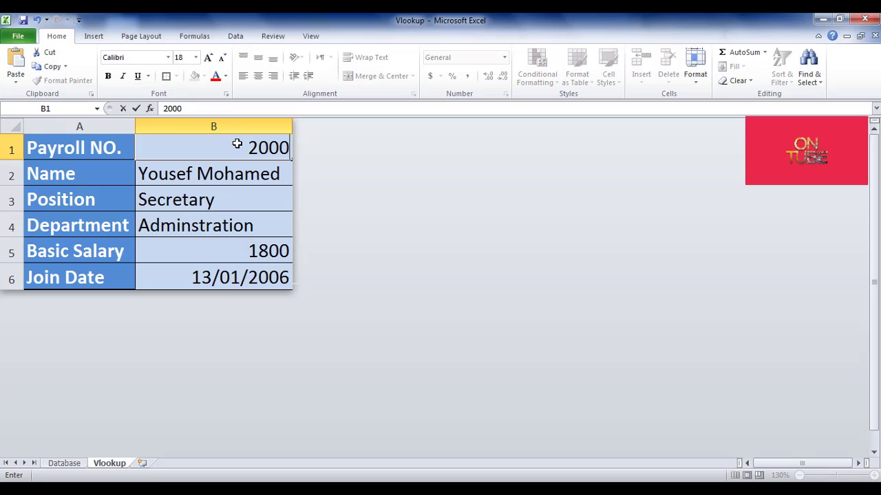
{"action": "key", "text": "Return"}
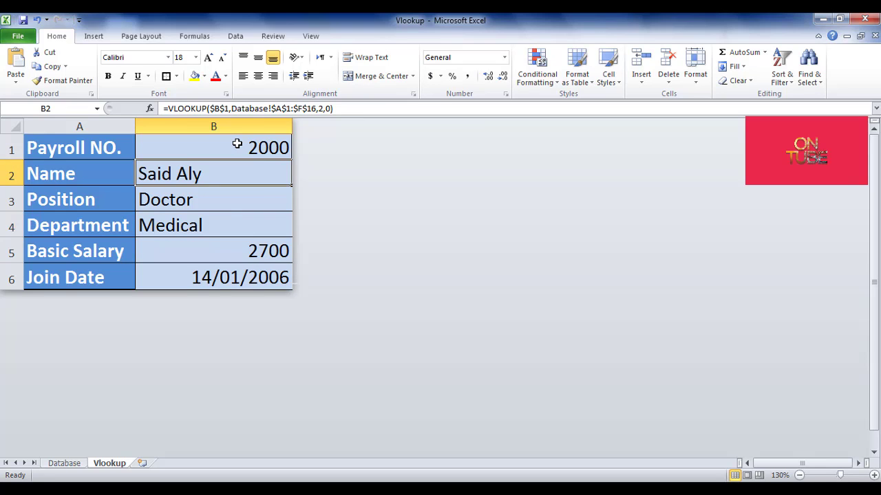
Step: Review each retrieved field in the form and compare the details with the employee's record on the Database sheet
{"action": "key", "text": "Down"}
{"action": "key", "text": "Down"}
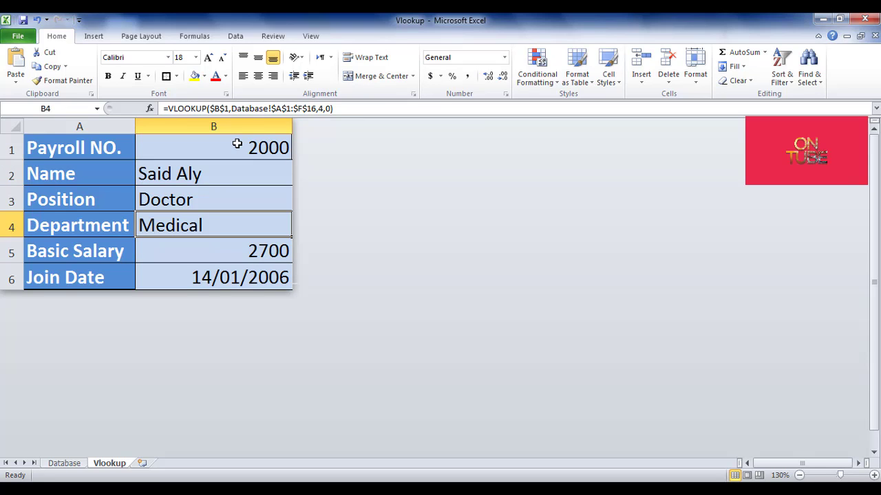
{"action": "key", "text": "Down"}
{"action": "key", "text": "Down"}
{"action": "key", "text": "Up"}
{"action": "key", "text": "Up"}
{"action": "key", "text": "Up"}
{"action": "key", "text": "Up"}
{"action": "key", "text": "Up"}
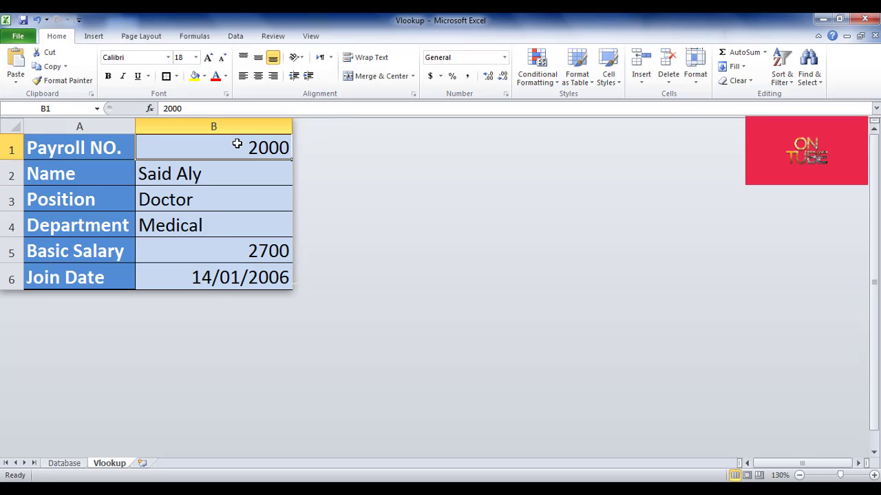
{"action": "key", "text": "Down"}
{"action": "key", "text": "Down"}
{"action": "key", "text": "Left"}
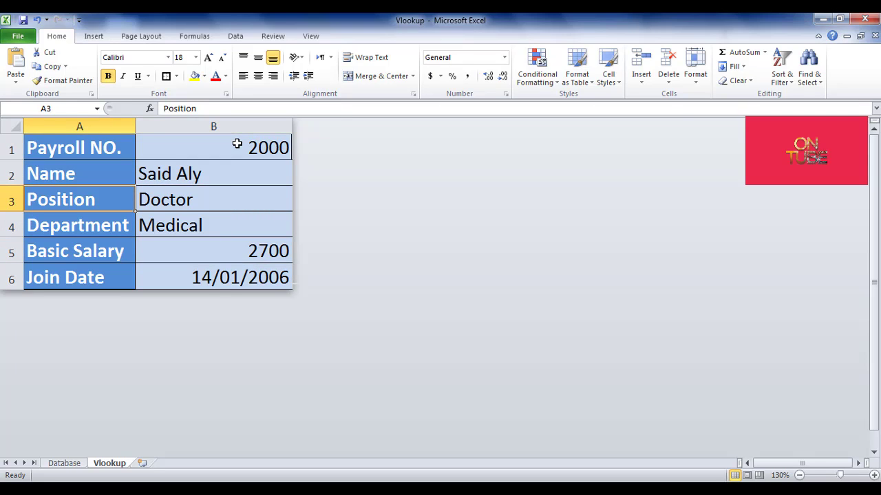
{"action": "left_click", "coordinate": [69, 463]}
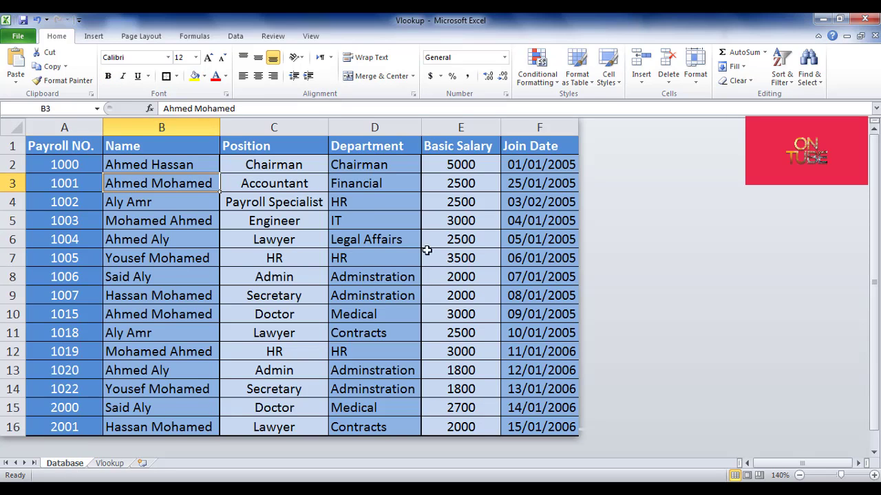
{"action": "left_click", "coordinate": [110, 463]}
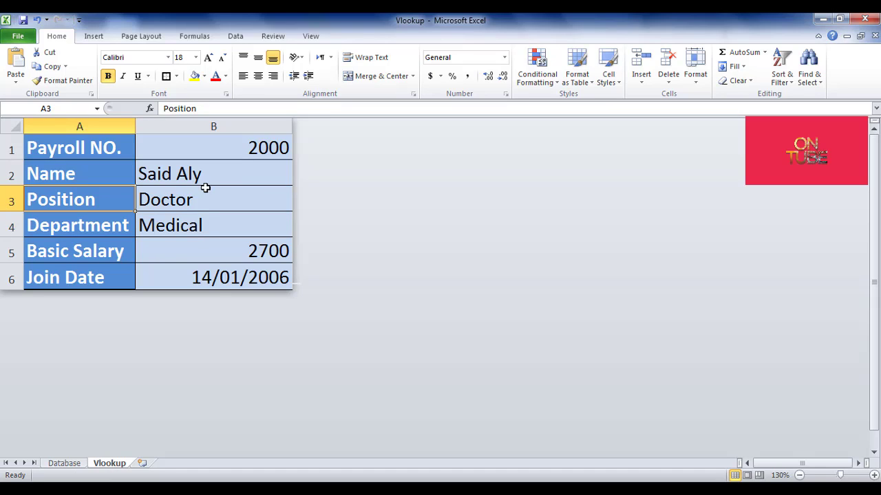
{"action": "left_click", "coordinate": [69, 464]}
{"action": "left_click", "coordinate": [104, 466]}
Step: Clear the payroll number from B1 and check the Name formula's result in B2
{"action": "left_click", "coordinate": [212, 151]}
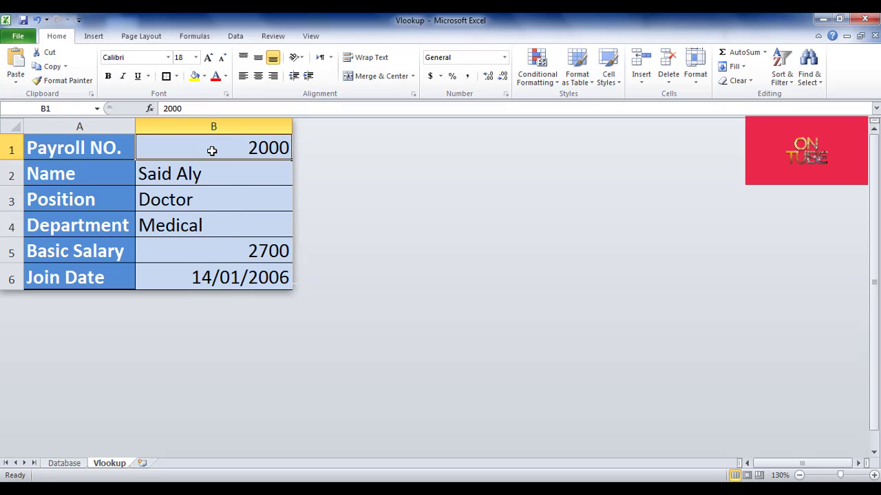
{"action": "key", "text": "Delete"}
{"action": "key", "text": "Return"}
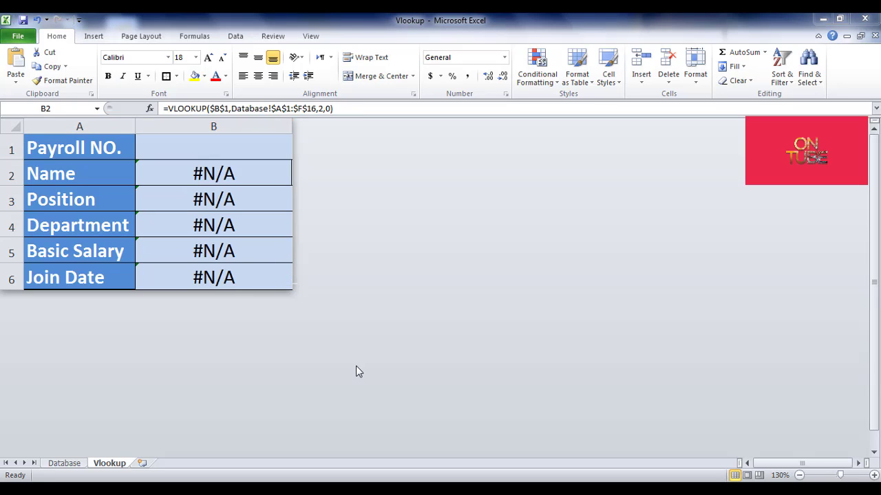
{"action": "left_click", "coordinate": [244, 173]}
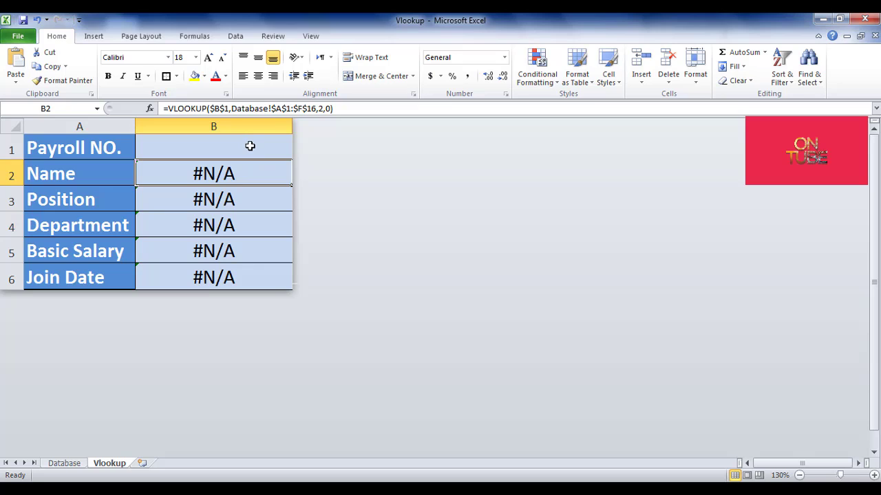
Step: Test the form with payroll number 5000 in B1, which is missing from the Database sheet, and clear the cell again
{"action": "left_click", "coordinate": [250, 146]}
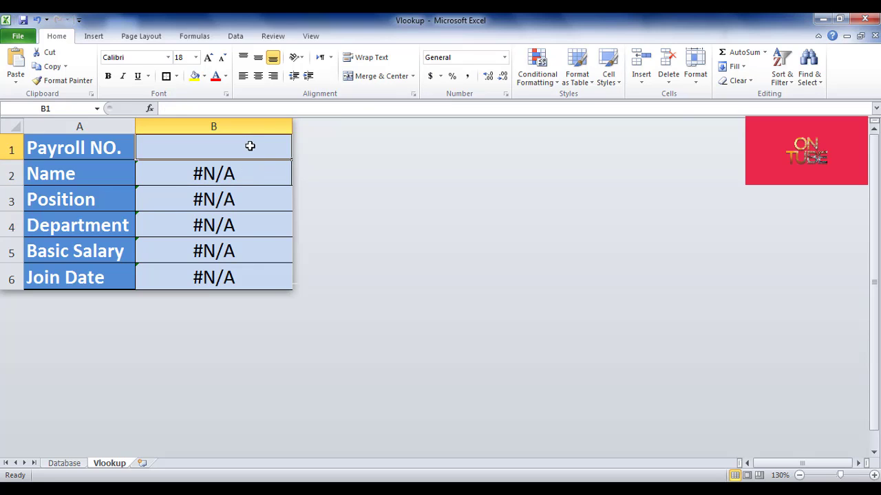
{"action": "type", "text": "5000"}
{"action": "key", "text": "Return"}
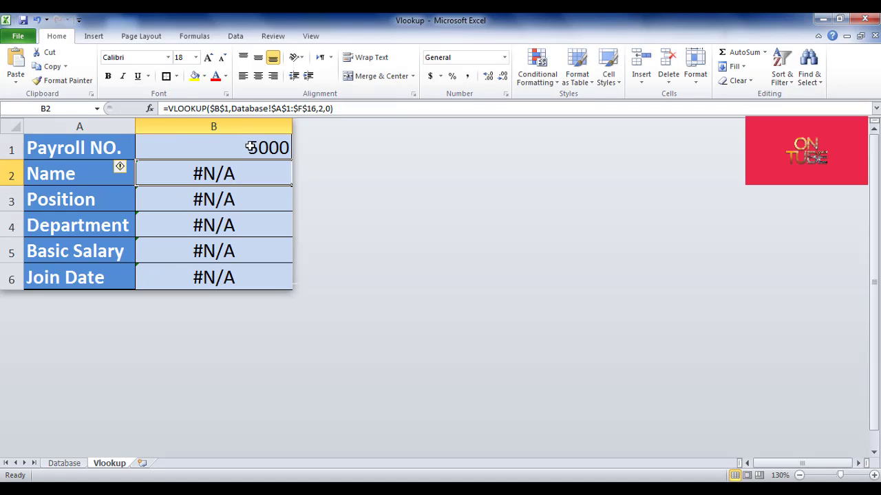
{"action": "left_click", "coordinate": [249, 147]}
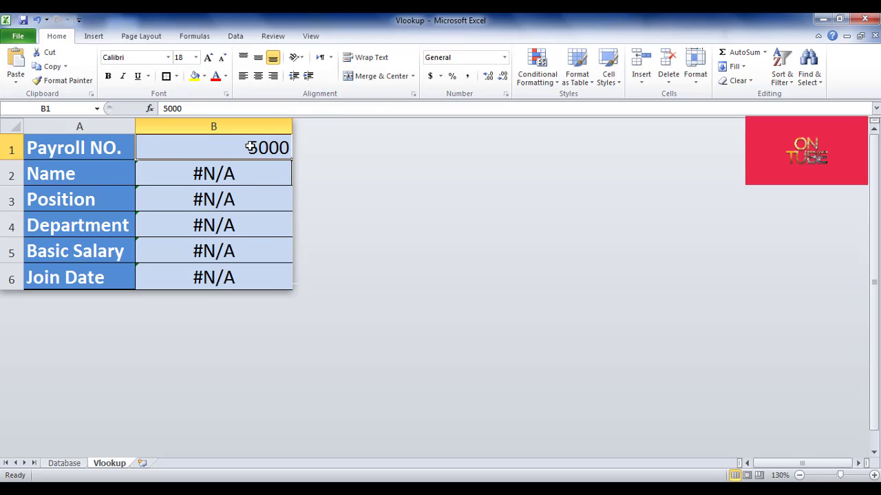
{"action": "key", "text": "Delete"}
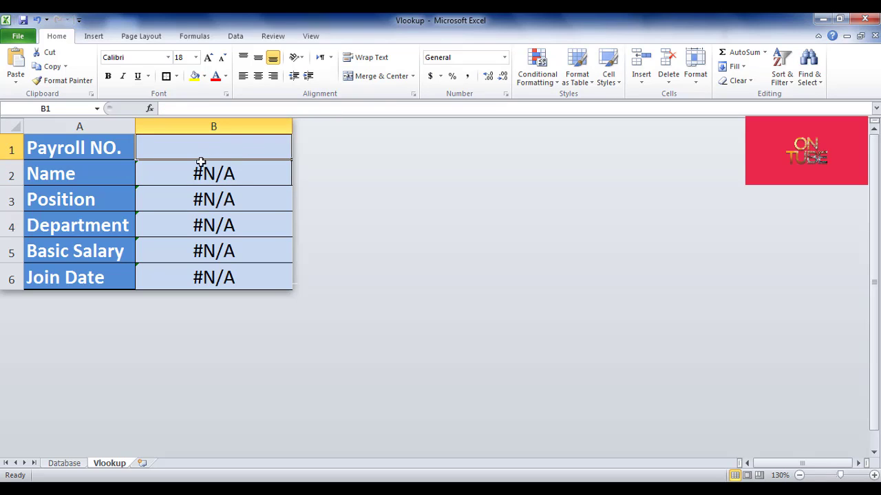
Step: Insert the IFERROR function in front of the VLOOKUP in B2's Name formula
{"action": "left_click", "coordinate": [166, 174]}
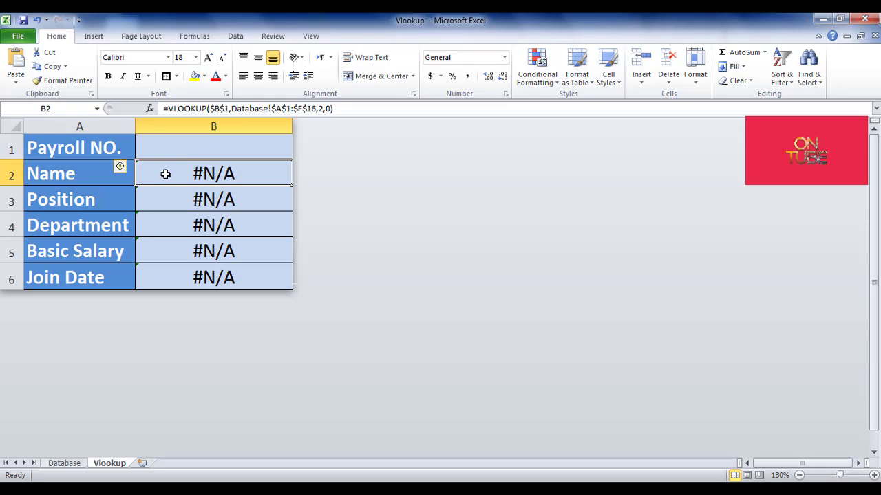
{"action": "left_click", "coordinate": [169, 108]}
{"action": "type", "text": "if"}
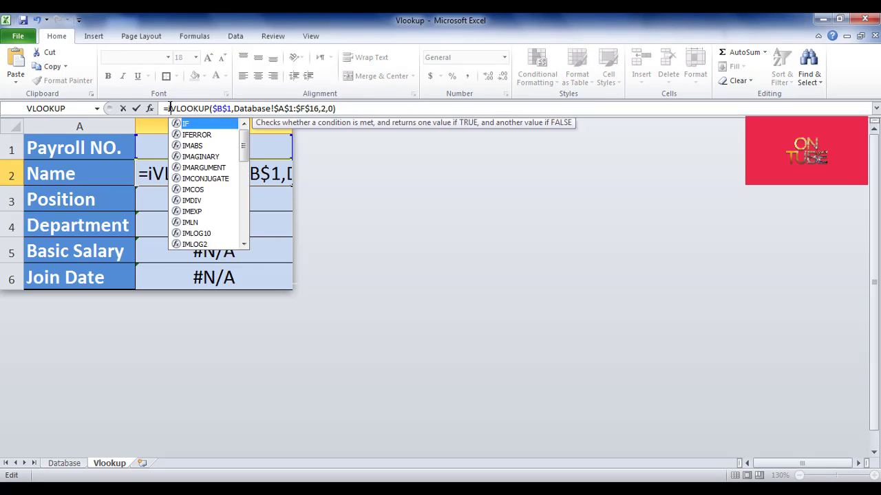
{"action": "type", "text": "e"}
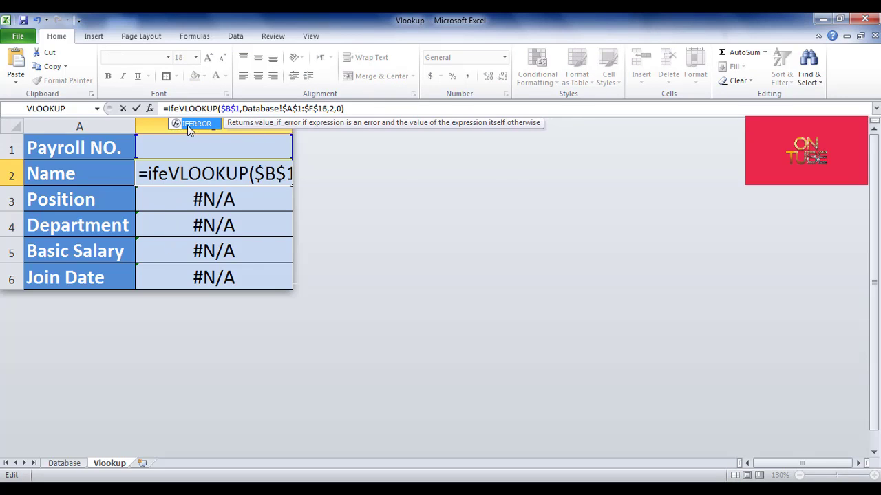
{"action": "double_click", "coordinate": [196, 126]}
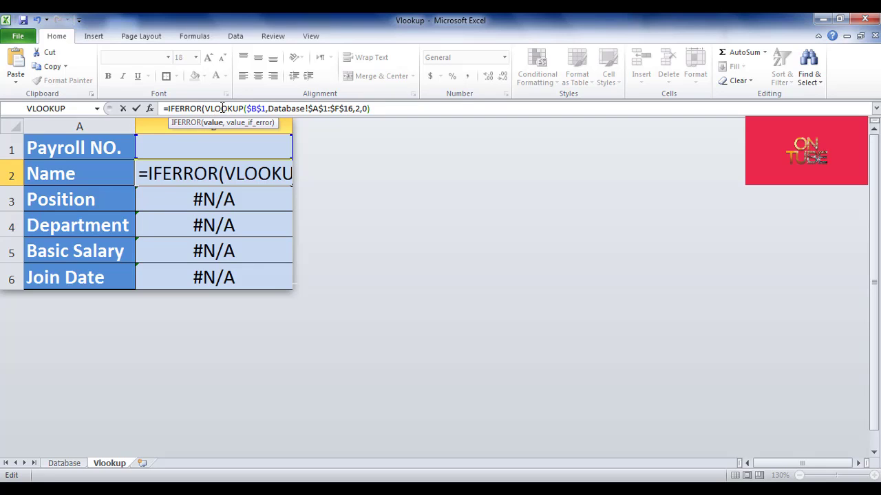
Step: Complete B2's IFERROR formula with "Wrong Value" as the value returned on an error
{"action": "left_click", "coordinate": [375, 109]}
{"action": "type", "text": ","}
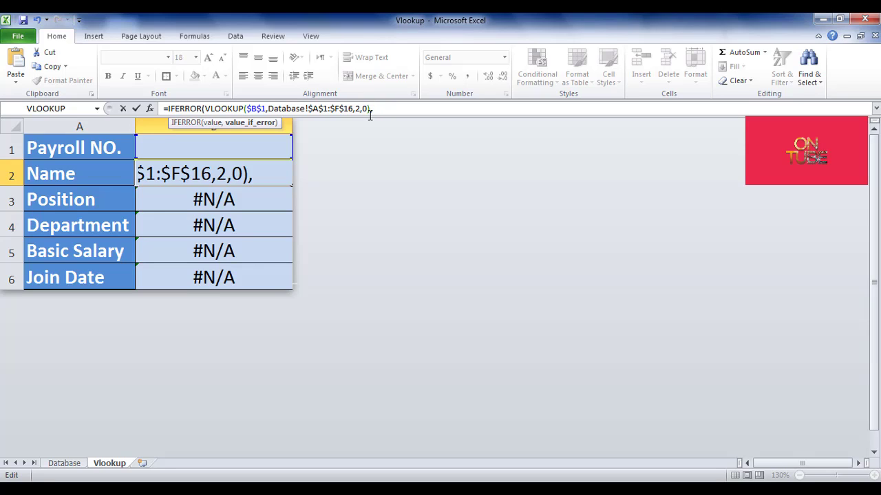
{"action": "type", "text": "\"Wrong Valu"}
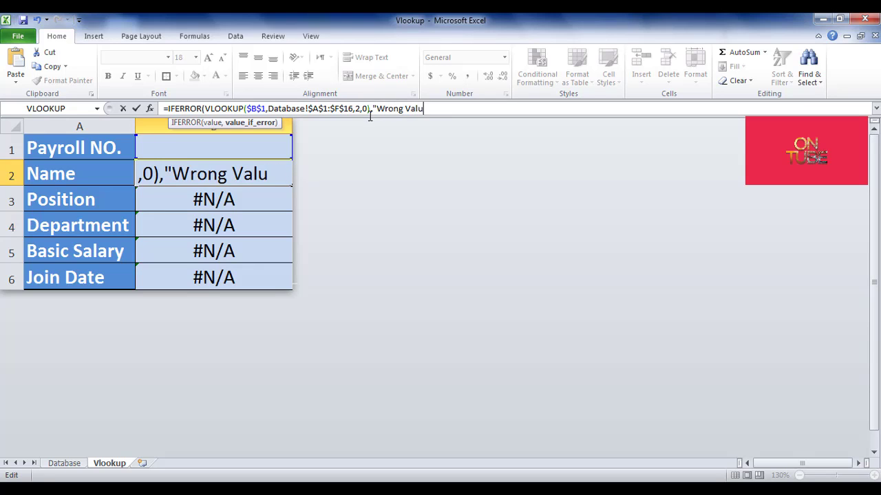
{"action": "type", "text": "e\""}
{"action": "key", "text": "Left"}
{"action": "key", "text": "Left"}
{"action": "key", "text": "Left"}
{"action": "key", "text": "Left"}
{"action": "key", "text": "Left"}
{"action": "key", "text": "Right"}
{"action": "key", "text": "Right"}
{"action": "key", "text": "Right"}
{"action": "key", "text": "Right"}
{"action": "key", "text": "Right"}
{"action": "key", "text": "Right"}
{"action": "type", "text": ")"}
{"action": "key", "text": "Return"}
{"action": "key", "text": "Up"}
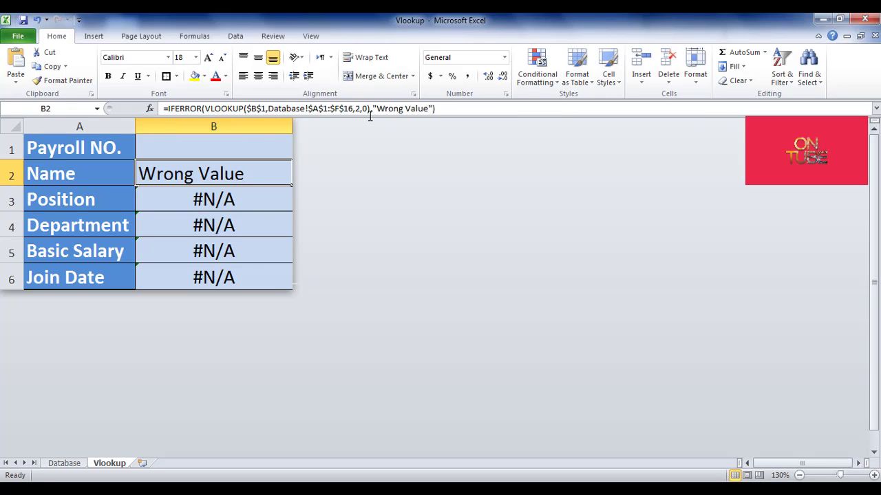
Step: Test B2's error handling with payroll number 2000 in B1, and clear the payroll number again
{"action": "left_click", "coordinate": [266, 144]}
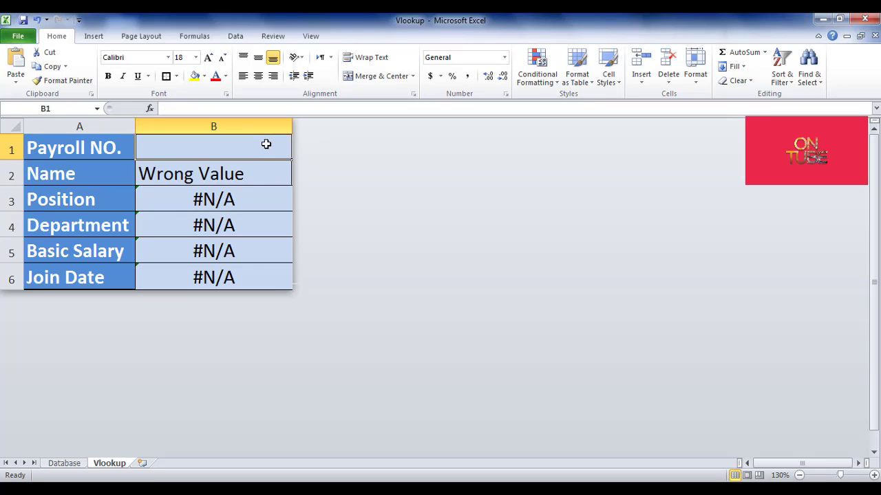
{"action": "type", "text": "2000"}
{"action": "key", "text": "Return"}
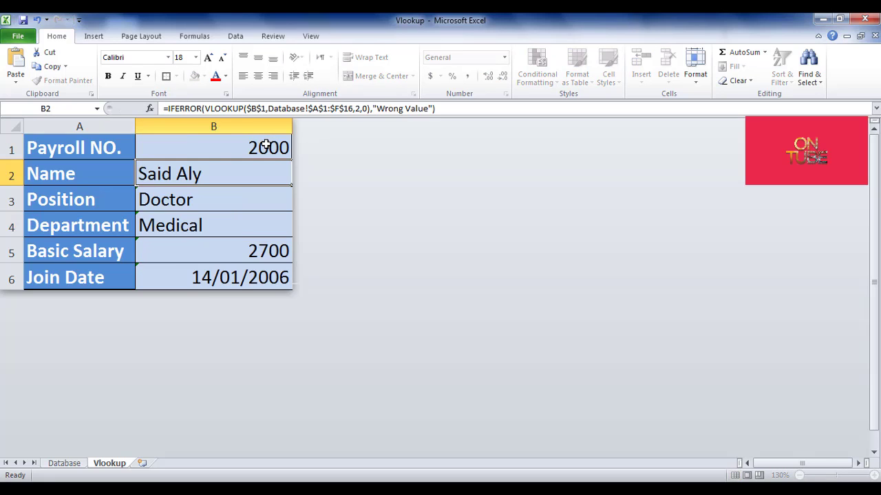
{"action": "left_click", "coordinate": [267, 144]}
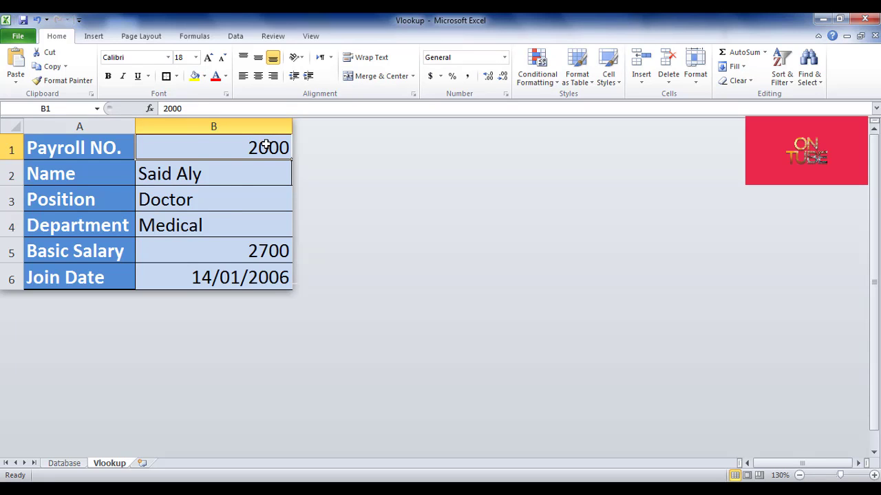
{"action": "key", "text": "Delete"}
{"action": "key", "text": "Down"}
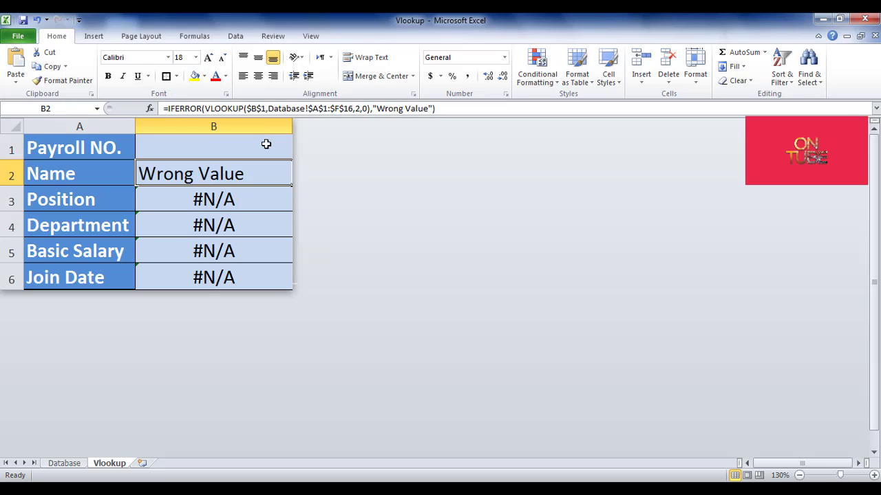
{"action": "key", "text": "Down"}
{"action": "key", "text": "Up"}
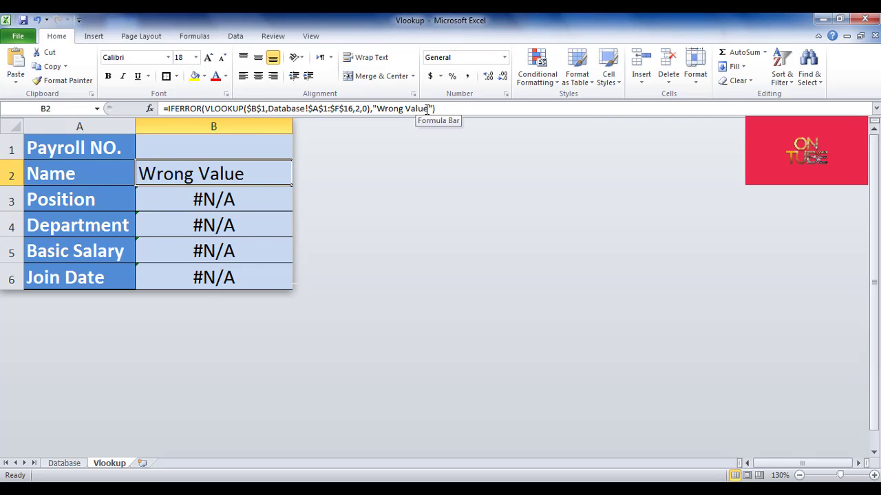
Step: Replace the "Wrong Value" text in B2's IFERROR formula with an empty string
{"action": "left_click_drag", "start_coordinate": [429, 110], "coordinate": [378, 110]}
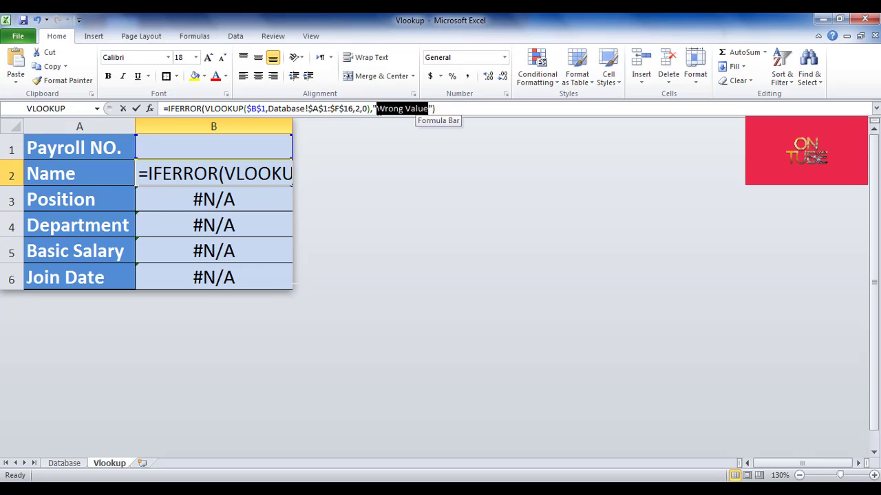
{"action": "key", "text": "BackSpace"}
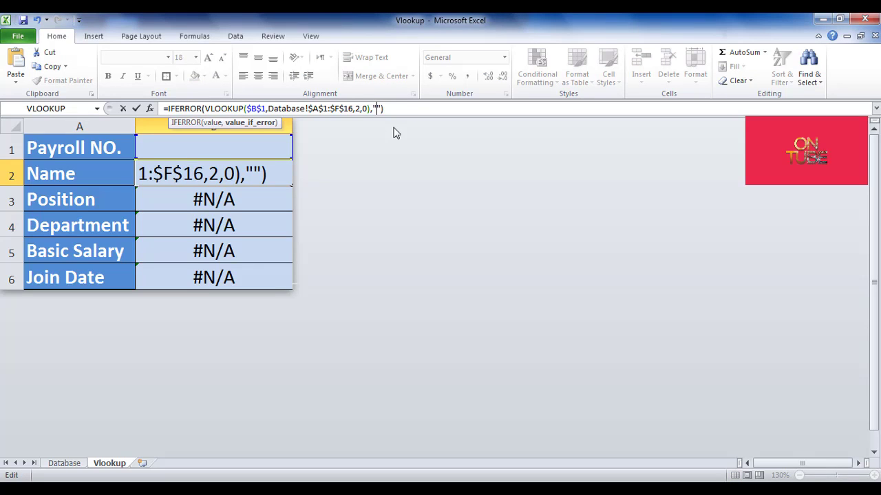
{"action": "key", "text": "Return"}
{"action": "key", "text": "Up"}
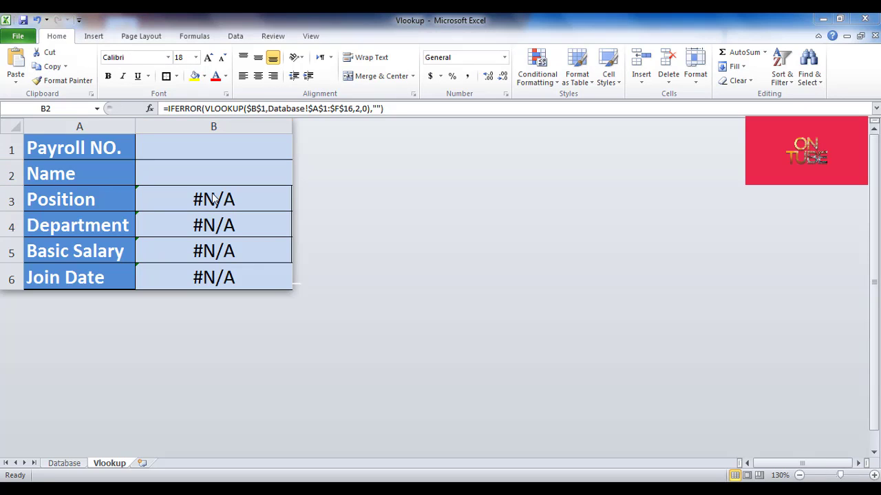
Step: Wrap B3's Position lookup in IFERROR so that it returns an empty string ("") on an error
{"action": "left_click", "coordinate": [213, 199]}
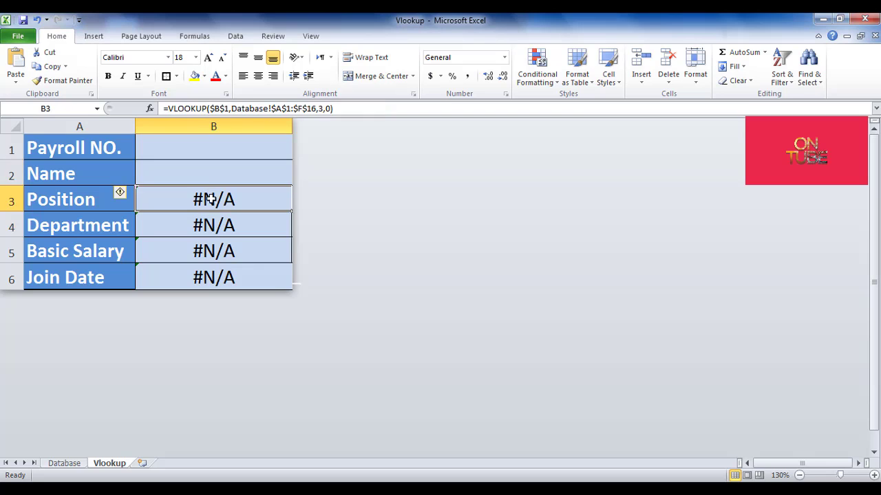
{"action": "left_click", "coordinate": [166, 108]}
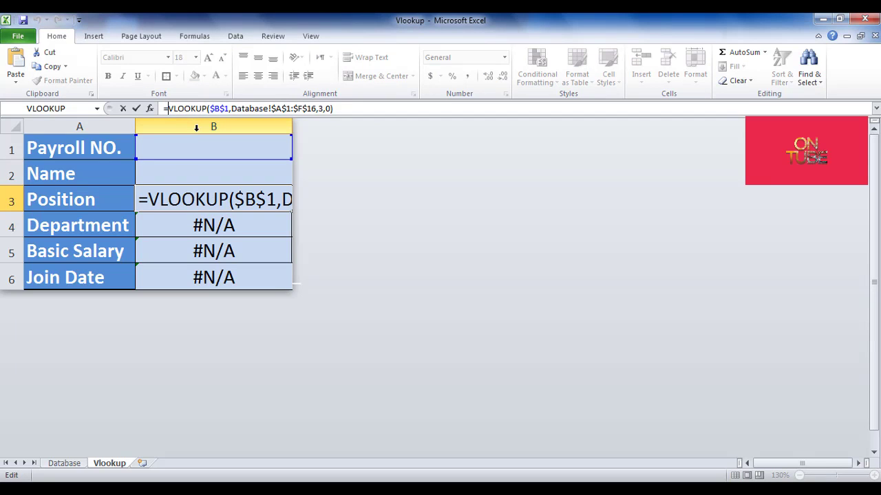
{"action": "type", "text": "ife"}
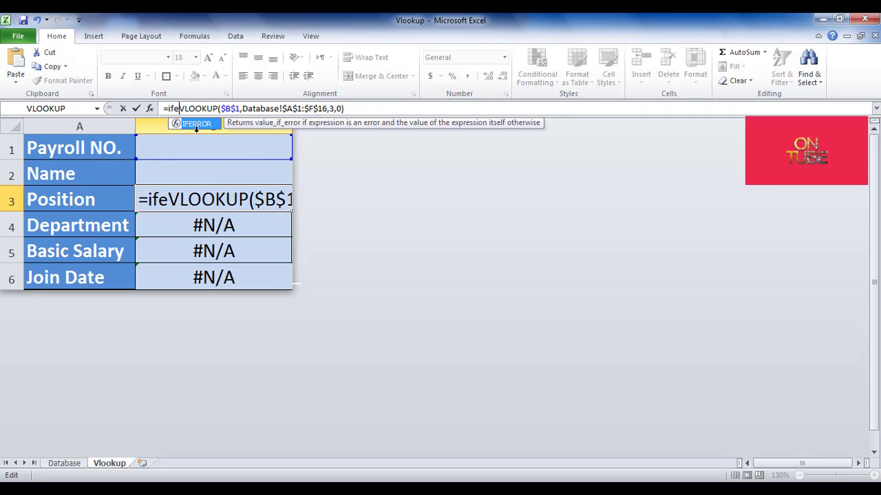
{"action": "double_click", "coordinate": [200, 125]}
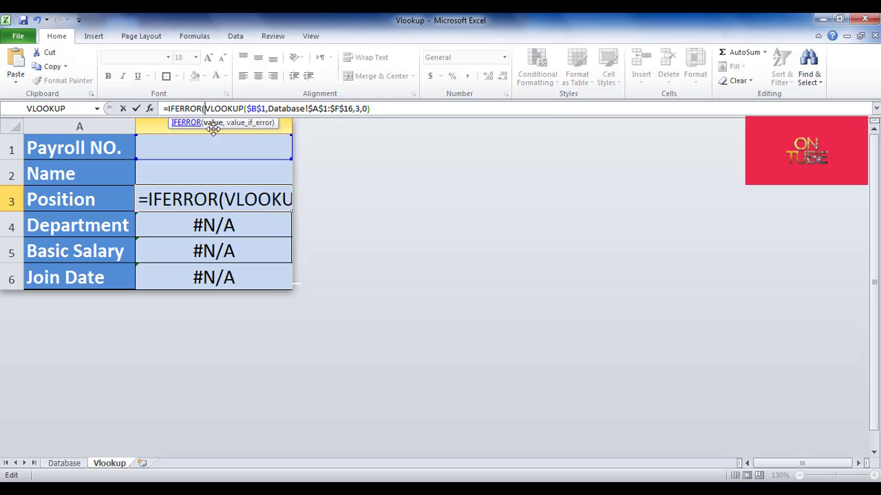
{"action": "left_click", "coordinate": [388, 110]}
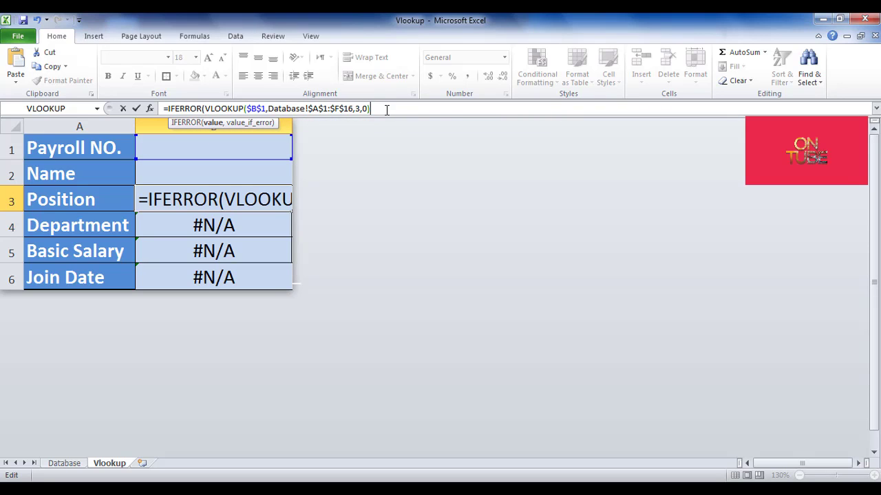
{"action": "type", "text": ","}
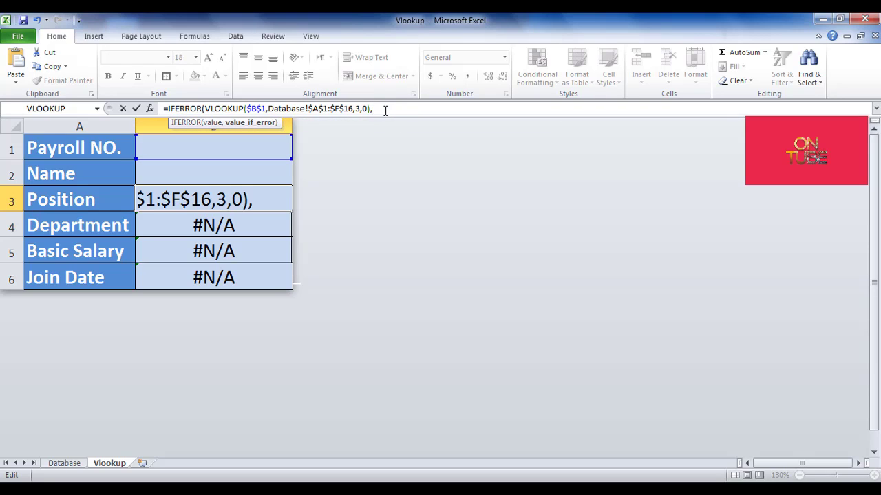
{"action": "type", "text": "\"\""}
{"action": "left_click", "coordinate": [211, 124]}
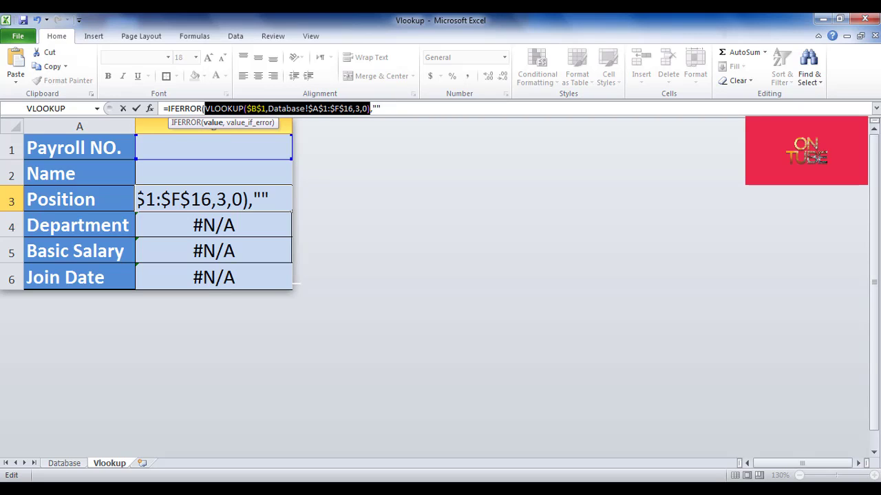
{"action": "left_click", "coordinate": [252, 124]}
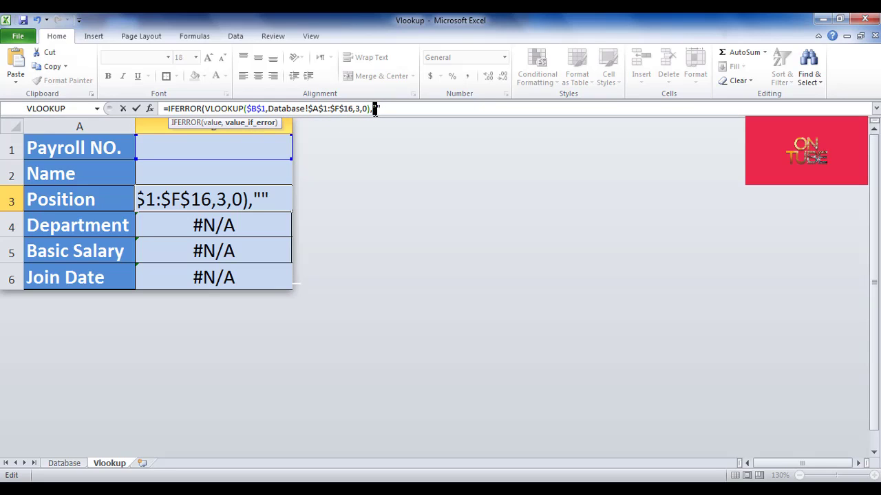
{"action": "left_click", "coordinate": [376, 110]}
{"action": "left_click", "coordinate": [384, 109]}
{"action": "type", "text": ")"}
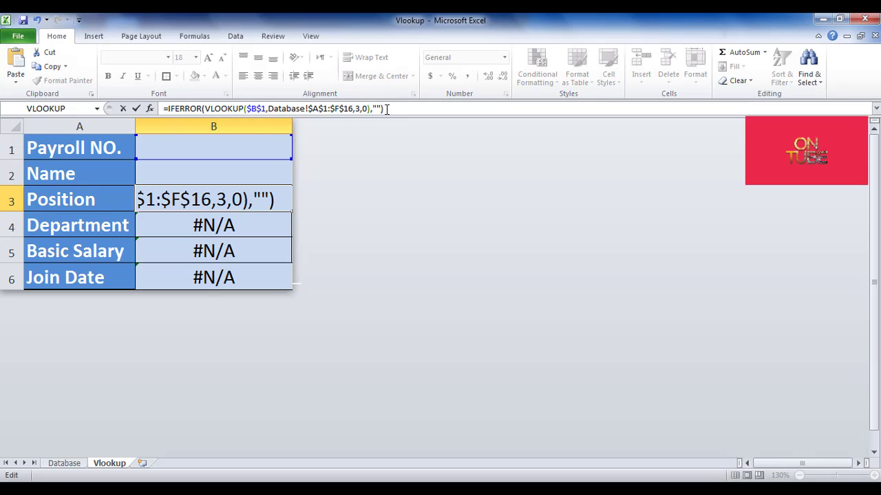
{"action": "key", "text": "Return"}
{"action": "key", "text": "Up"}
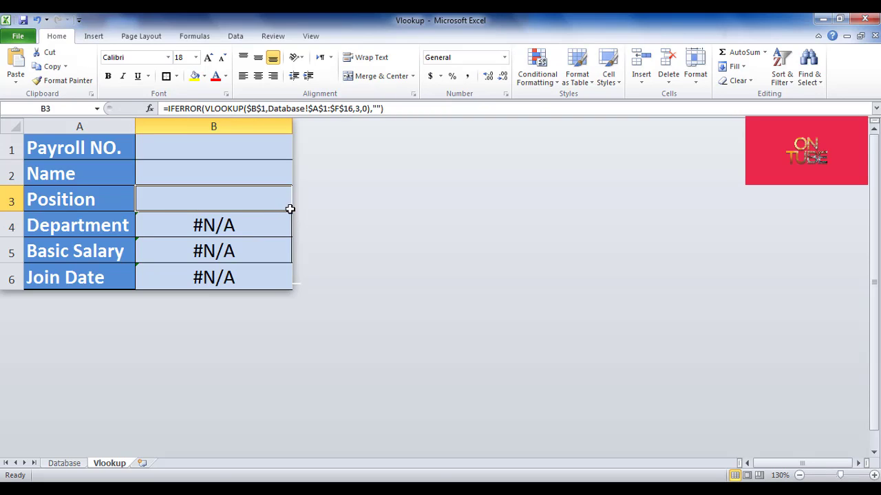
Step: Fill the B3 formula down to B6 and enter payroll number 2000 in B1 to check the copied lookups
{"action": "left_click_drag", "start_coordinate": [291, 211], "coordinate": [284, 282]}
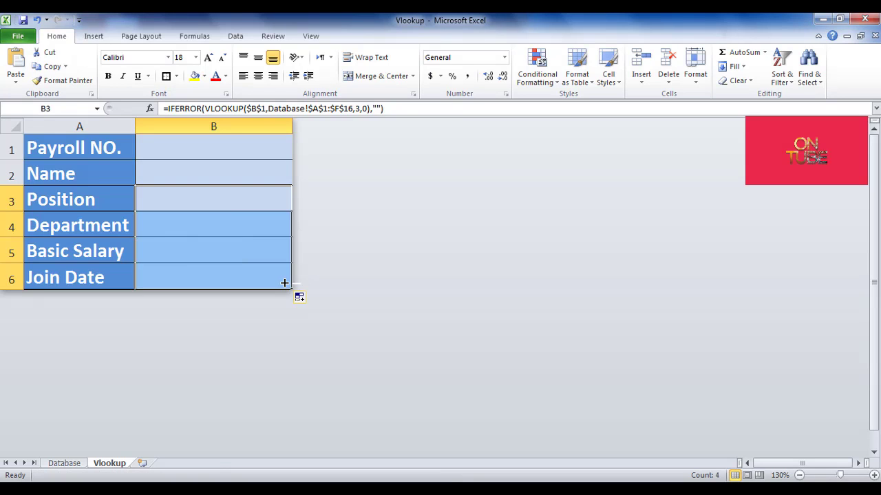
{"action": "left_click", "coordinate": [238, 156]}
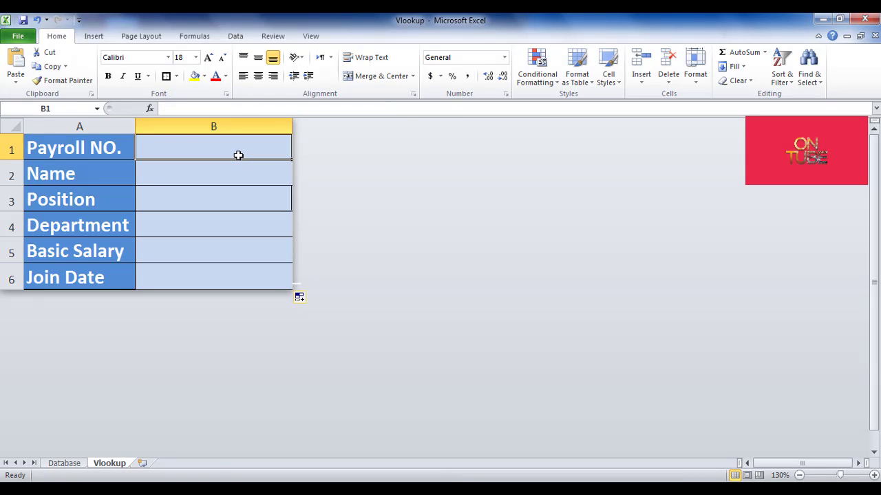
{"action": "type", "text": "2000"}
{"action": "key", "text": "Return"}
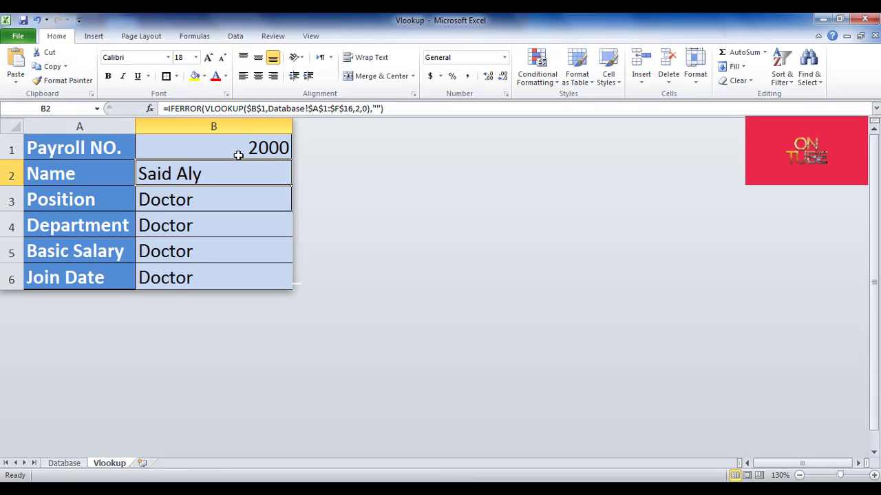
{"action": "key", "text": "Down"}
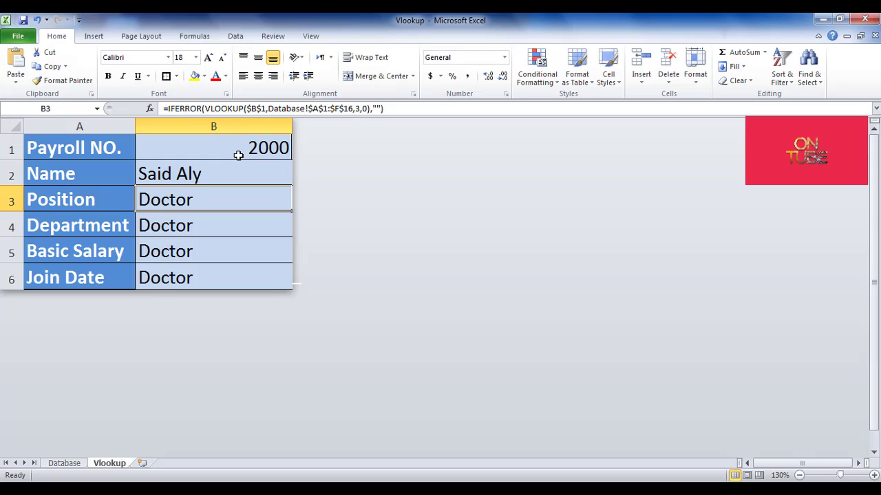
{"action": "key", "text": "Down"}
{"action": "key", "text": "Up"}
Step: Set the VLOOKUP column index in B4's Department formula to 4
{"action": "left_click", "coordinate": [193, 223]}
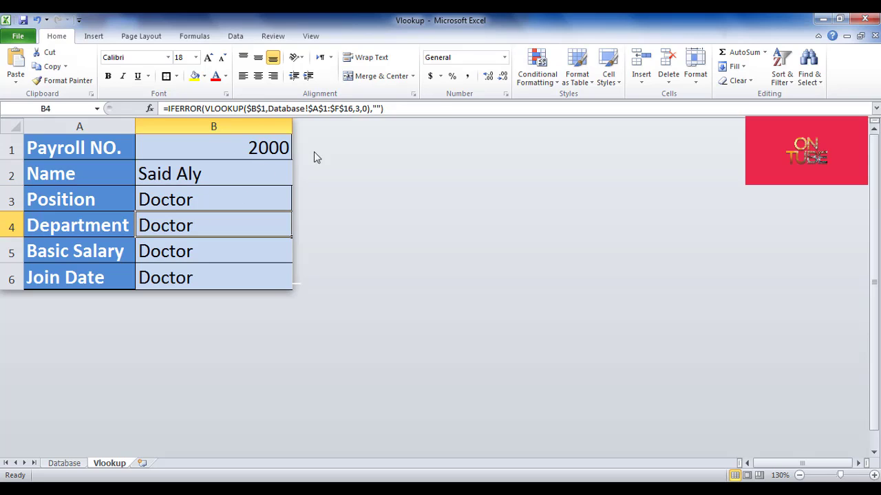
{"action": "left_click", "coordinate": [359, 110]}
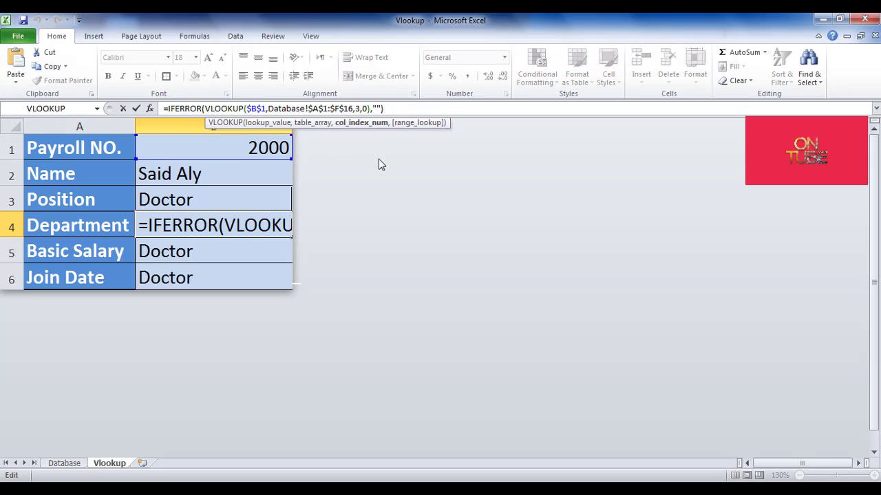
{"action": "key", "text": "BackSpace"}
{"action": "type", "text": "4"}
{"action": "key", "text": "Return"}
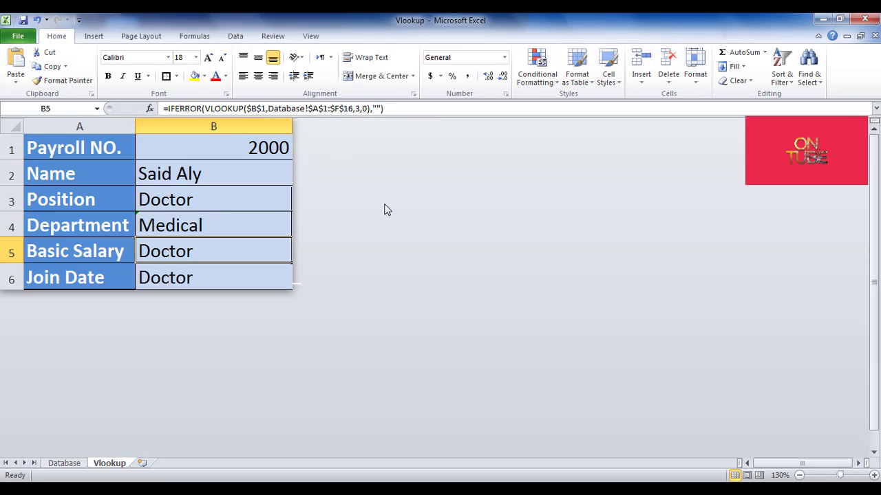
Step: Set the VLOOKUP column index in B5's Basic Salary formula to 5
{"action": "left_click", "coordinate": [360, 110]}
{"action": "key", "text": "BackSpace"}
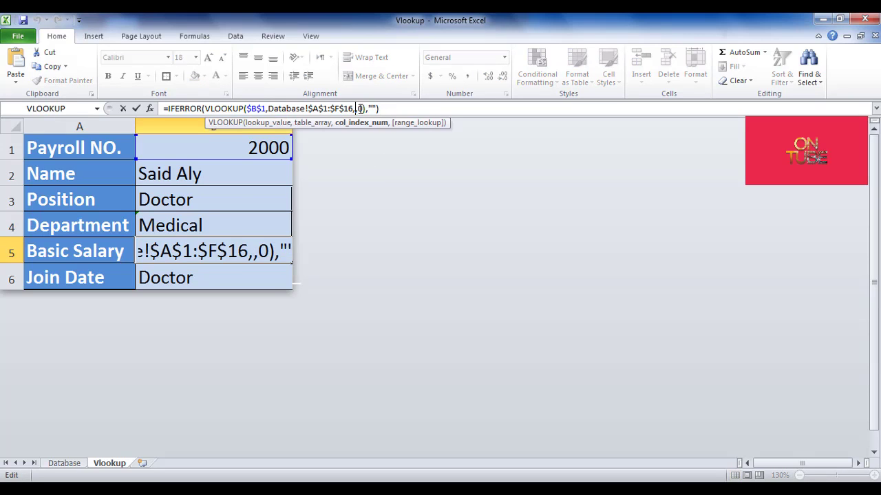
{"action": "type", "text": "5"}
{"action": "key", "text": "Return"}
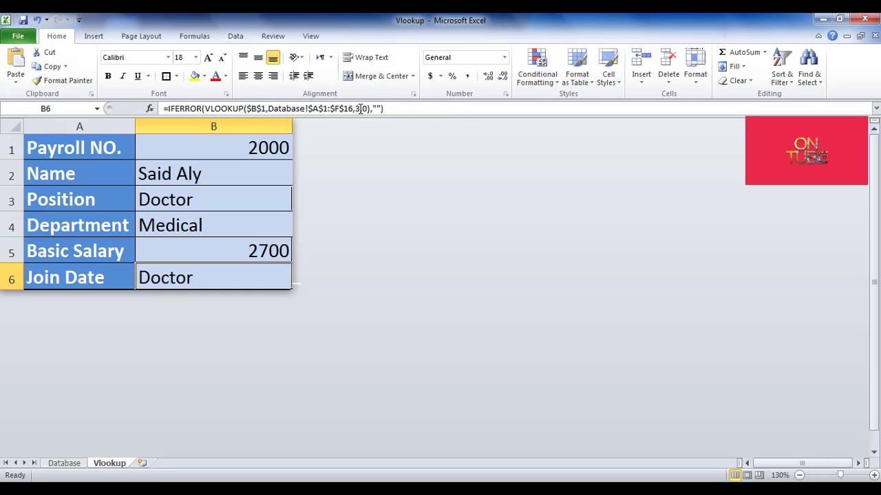
Step: Set the VLOOKUP column index in B6's Join Date formula to 6
{"action": "left_click", "coordinate": [360, 108]}
{"action": "key", "text": "BackSpace"}
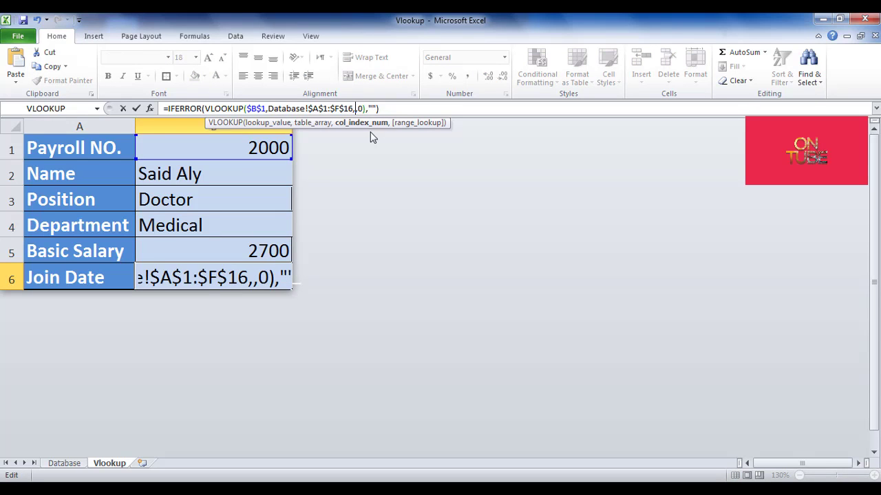
{"action": "type", "text": "6"}
{"action": "key", "text": "ctrl+Return"}
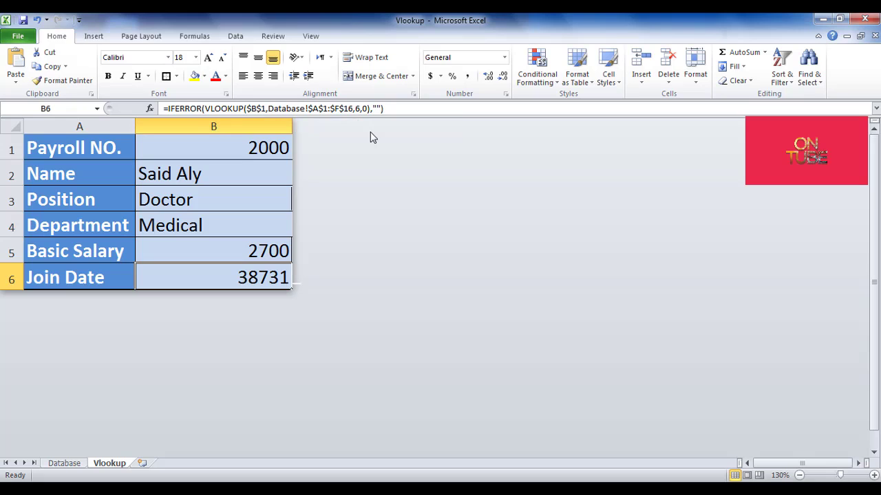
Step: Format the Join Date cell B6 as a date with the custom number format dd/mm/yyyy
{"action": "left_click", "coordinate": [505, 58]}
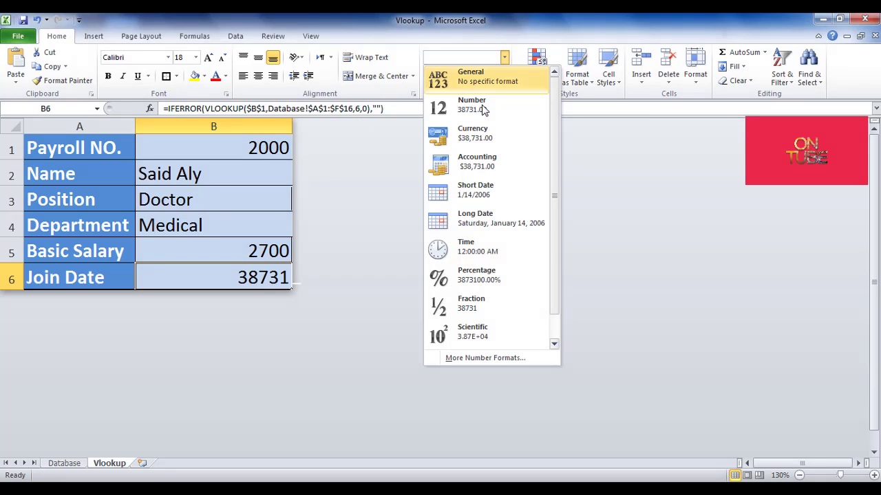
{"action": "left_click", "coordinate": [472, 205]}
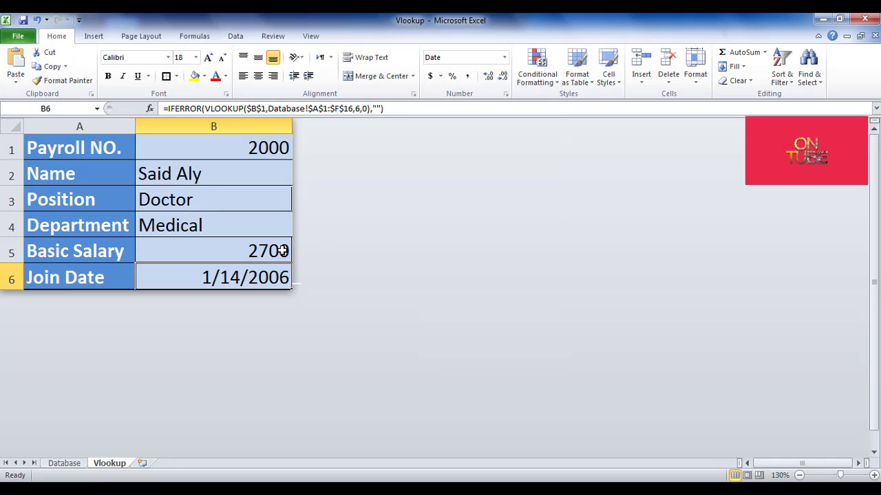
{"action": "right_click", "coordinate": [260, 278]}
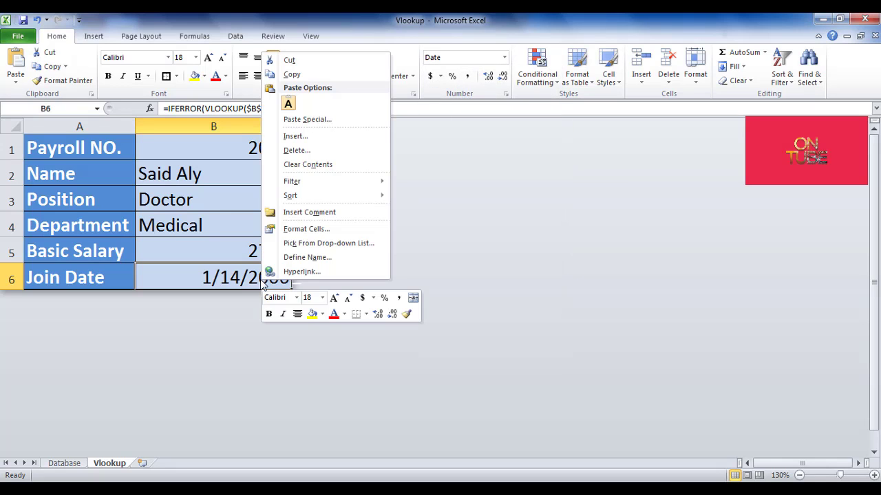
{"action": "left_click", "coordinate": [350, 231]}
{"action": "left_click", "coordinate": [210, 225]}
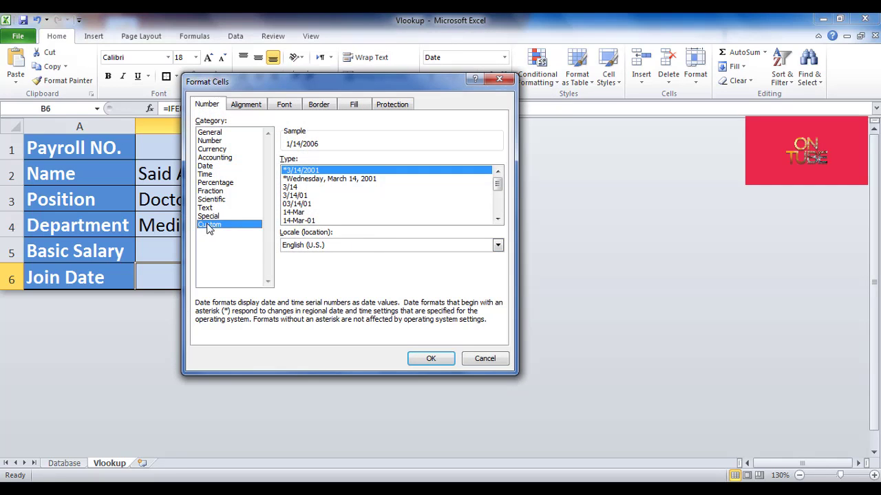
{"action": "left_click_drag", "start_coordinate": [327, 172], "coordinate": [264, 170]}
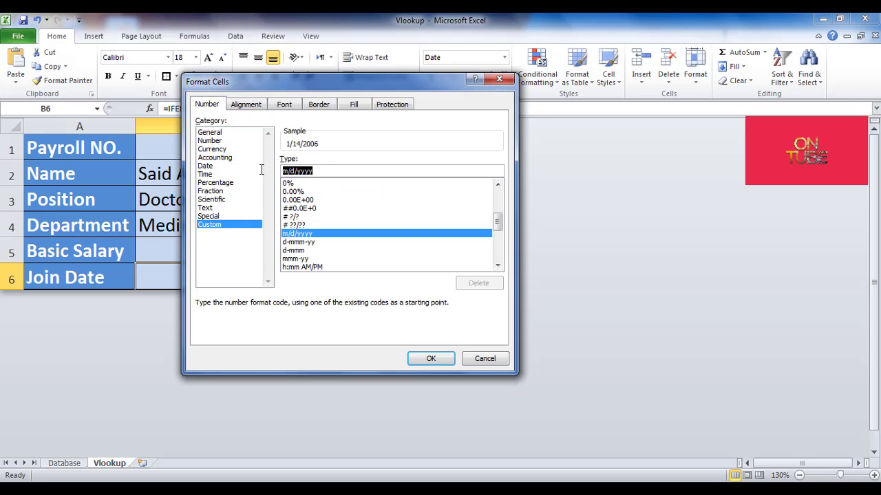
{"action": "type", "text": "DD"}
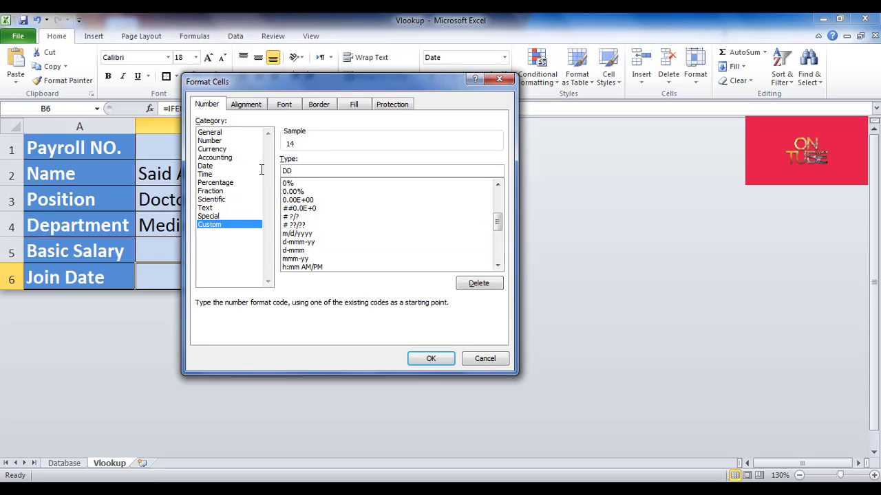
{"action": "key", "text": "BackSpace"}
{"action": "key", "text": "BackSpace"}
{"action": "type", "text": "dd/mm/yyyy"}
{"action": "key", "text": "Return"}
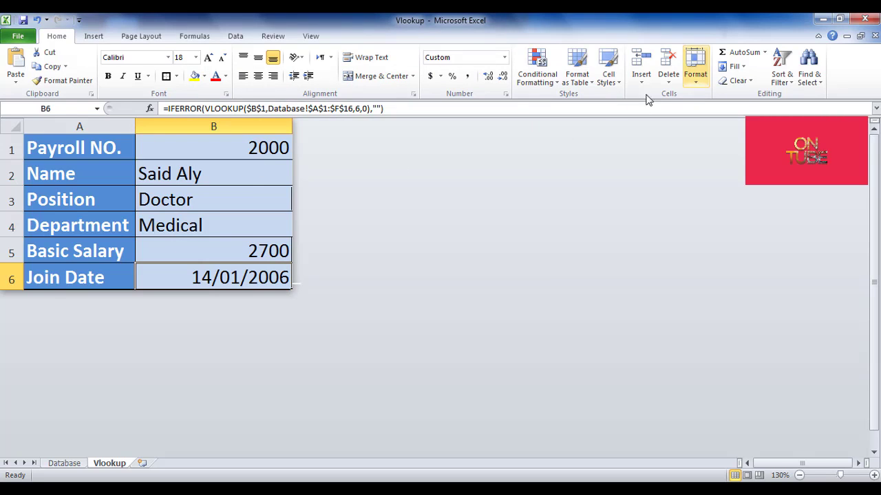
Step: Clear the lookup formulas from B2:B6, keeping the payroll number in B1
{"action": "left_click", "coordinate": [229, 152]}
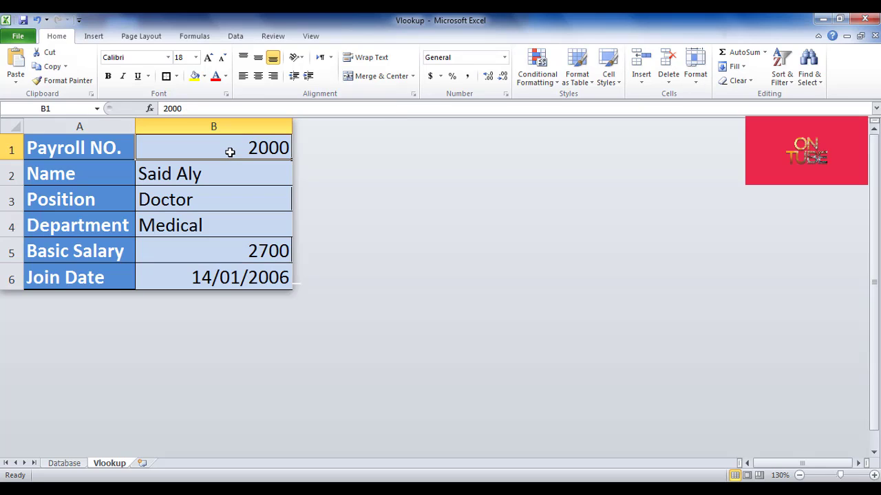
{"action": "left_click_drag", "start_coordinate": [239, 172], "coordinate": [240, 277]}
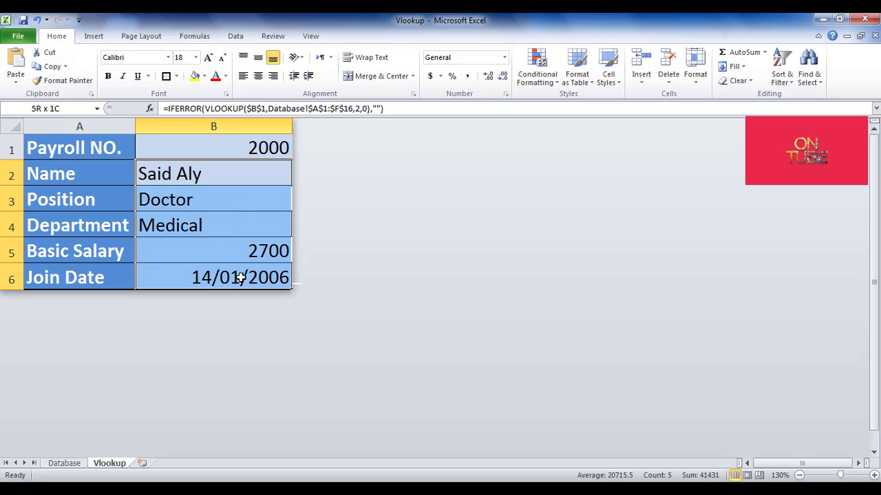
{"action": "key", "text": "Delete"}
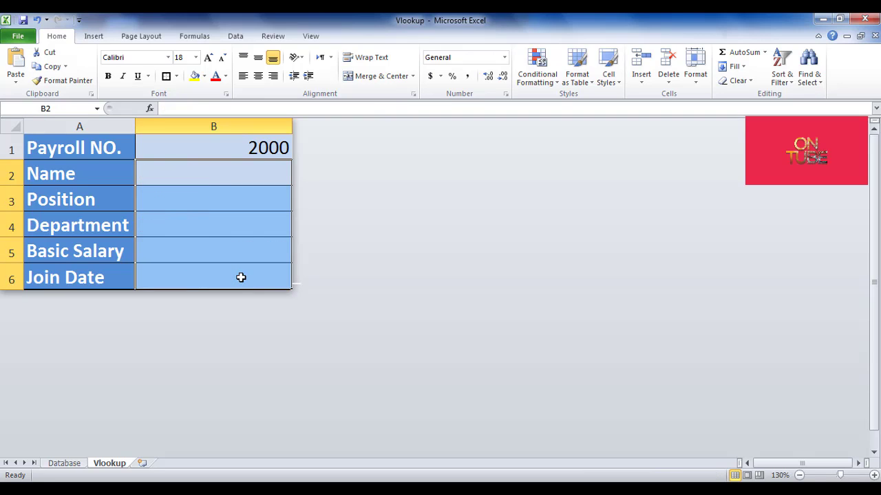
{"action": "left_click", "coordinate": [240, 278]}
{"action": "left_click", "coordinate": [227, 240]}
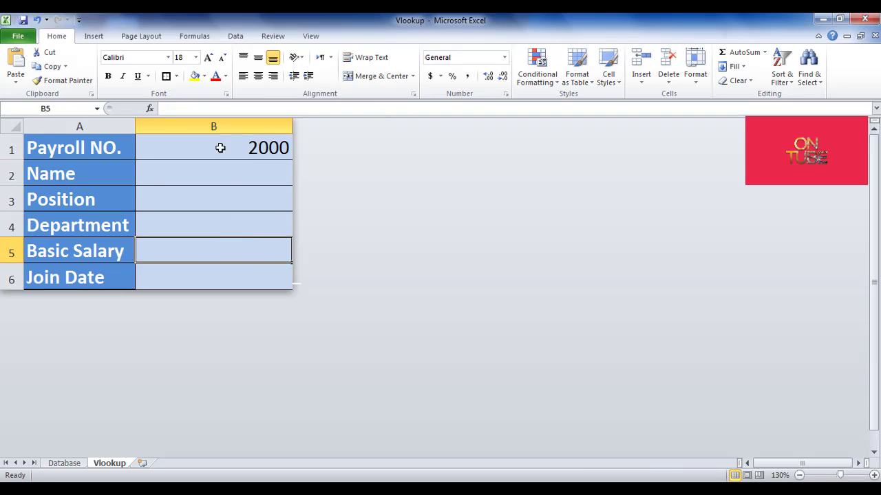
Step: Try the formula =5*5 in B2 and replace it with 5*5 without the equals sign for comparison
{"action": "left_click", "coordinate": [176, 178]}
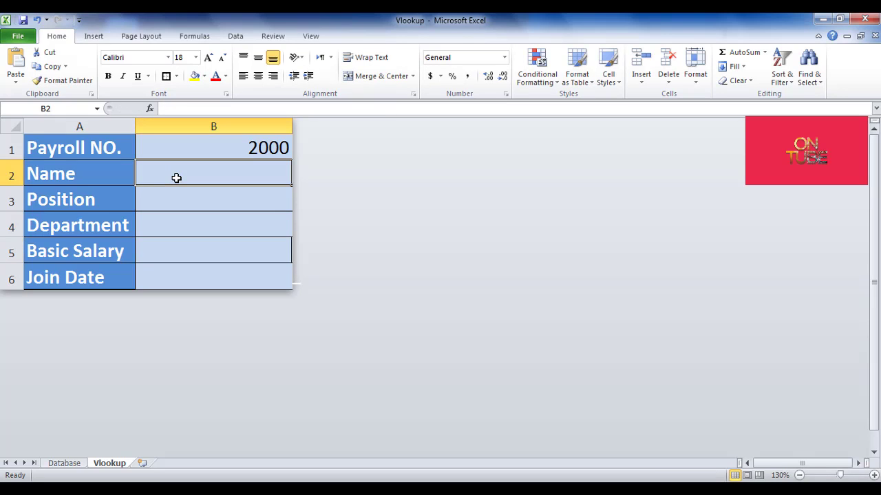
{"action": "type", "text": "="}
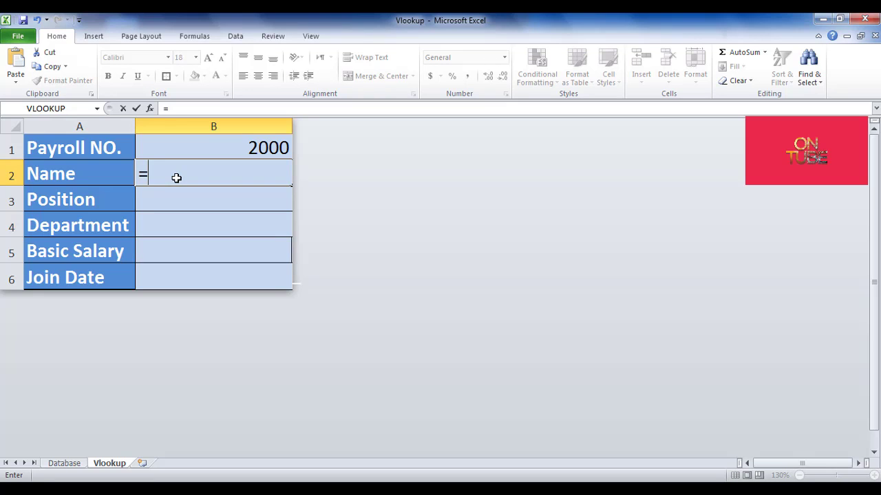
{"action": "type", "text": "5*5"}
{"action": "key", "text": "Return"}
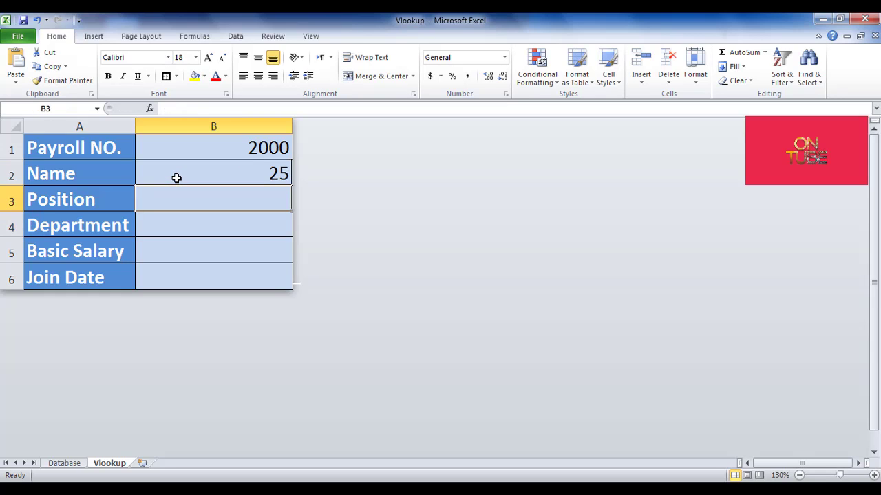
{"action": "left_click", "coordinate": [177, 178]}
{"action": "type", "text": "5*5"}
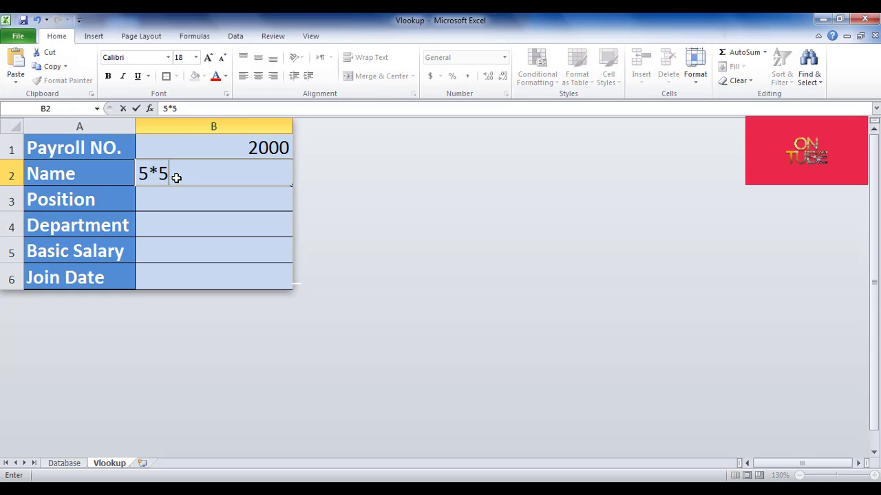
{"action": "key", "text": "Return"}
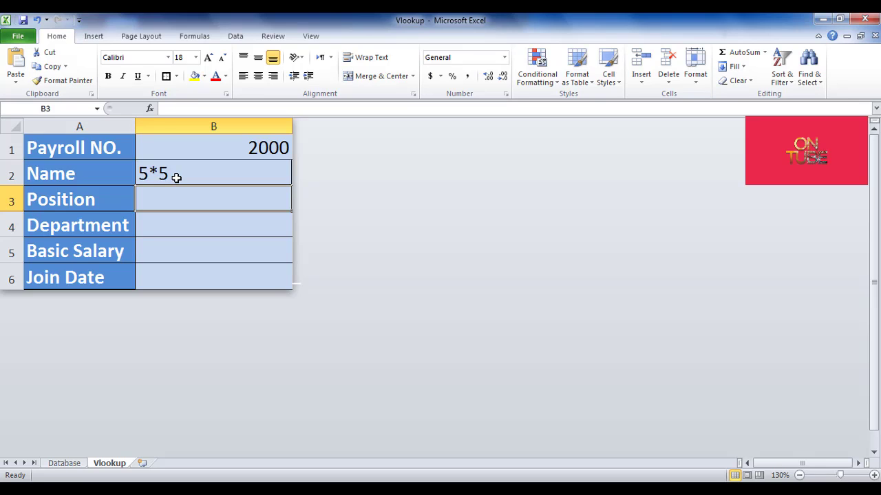
Step: Start a VLOOKUP formula in B2 with the absolute reference $B$1 as its lookup value
{"action": "left_click", "coordinate": [176, 178]}
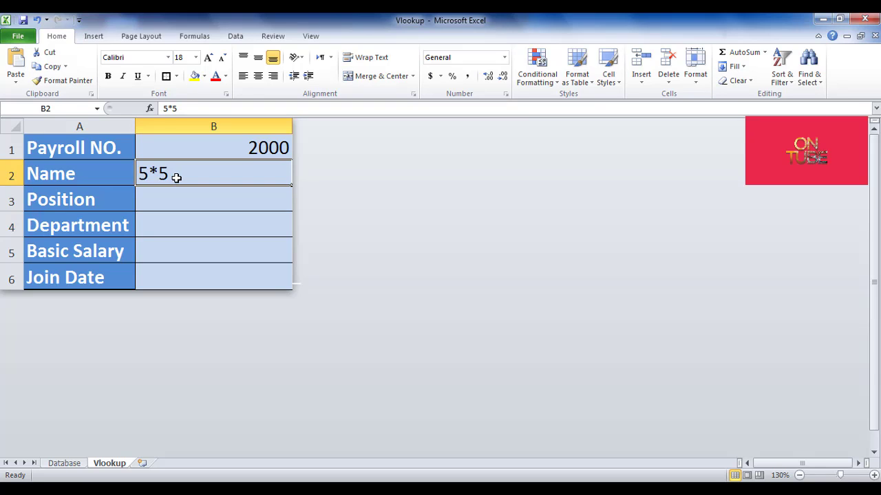
{"action": "type", "text": "=vlo"}
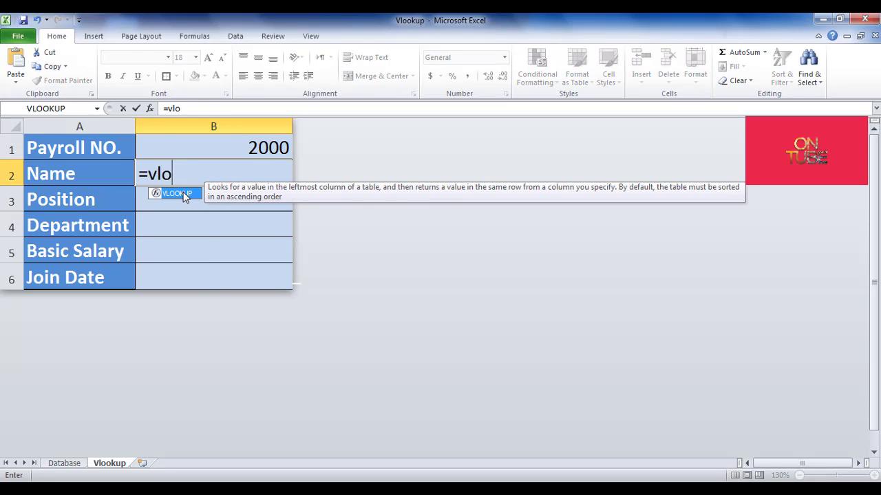
{"action": "double_click", "coordinate": [183, 195]}
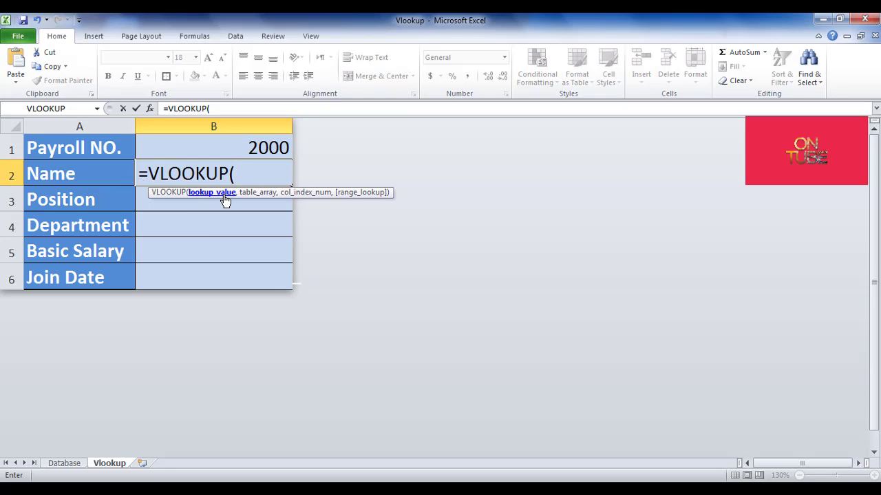
{"action": "left_click", "coordinate": [212, 143]}
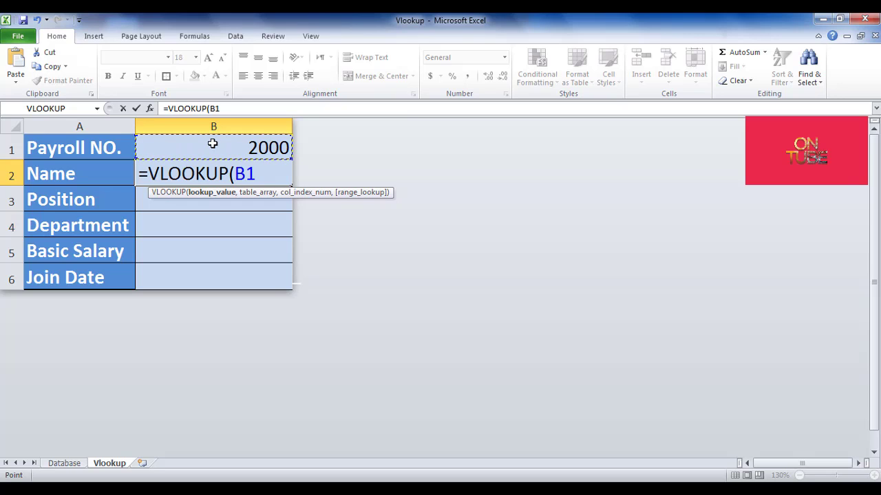
{"action": "key", "text": "Left"}
{"action": "key", "text": "Right"}
{"action": "left_click", "coordinate": [237, 174]}
{"action": "type", "text": "$"}
{"action": "key", "text": "Right"}
{"action": "type", "text": "$"}
{"action": "key", "text": "Right"}
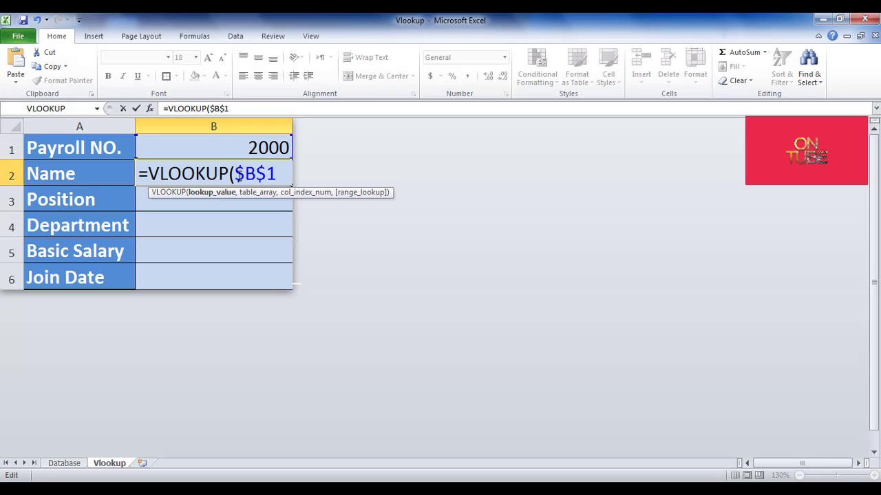
{"action": "type", "text": ","}
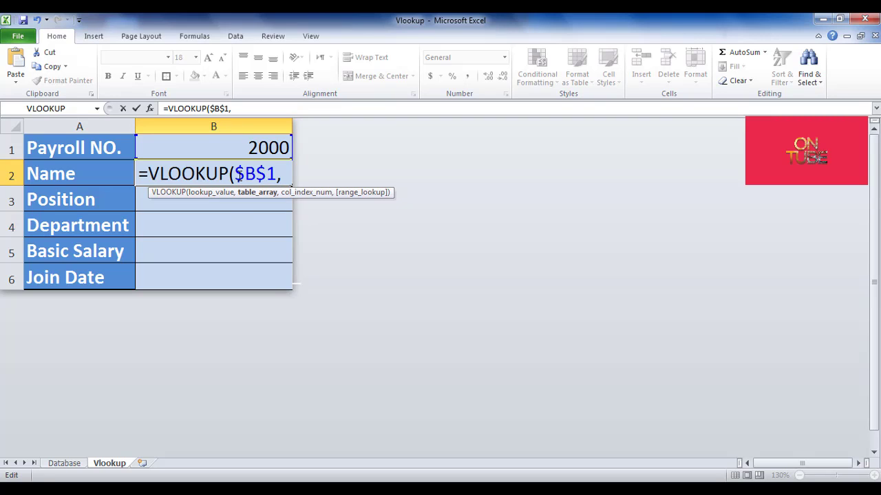
Step: Set the table array to the Database sheet's range A1:F16, made absolute as $A$1:$F$16
{"action": "left_click", "coordinate": [66, 463]}
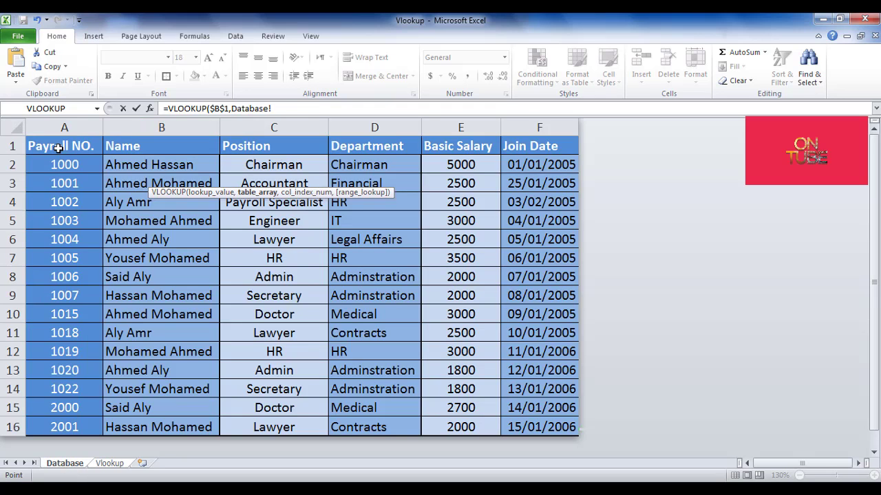
{"action": "left_click_drag", "start_coordinate": [64, 144], "coordinate": [559, 427]}
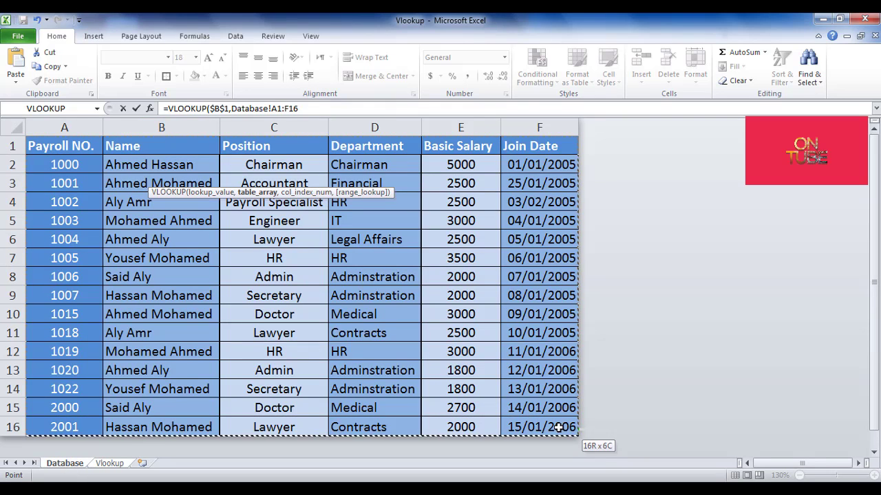
{"action": "left_click", "coordinate": [273, 108]}
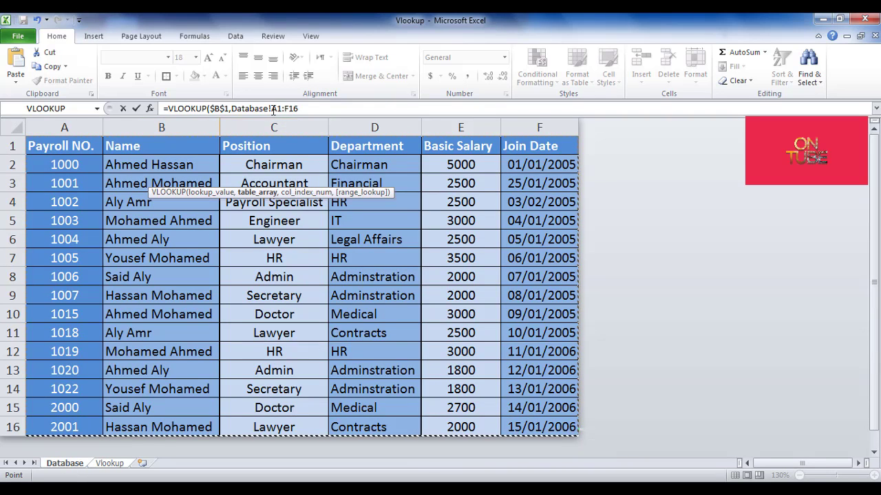
{"action": "type", "text": "$A"}
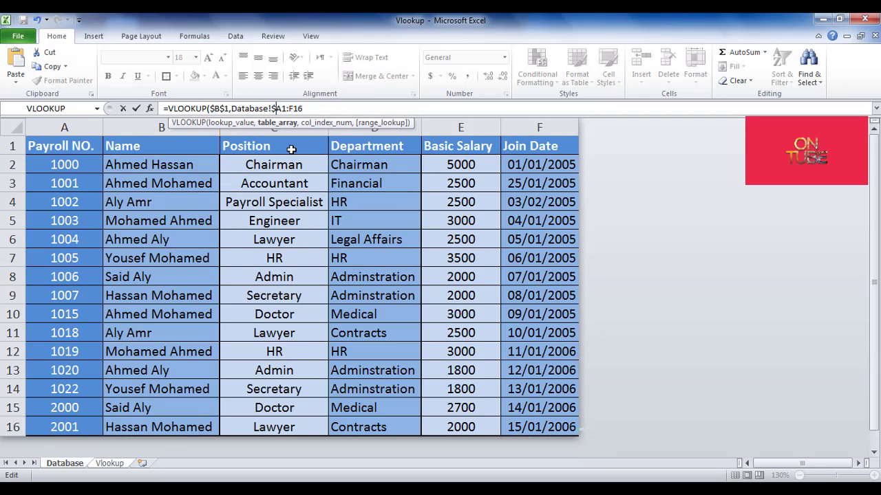
{"action": "type", "text": "$1:$"}
{"action": "key", "text": "Right"}
{"action": "type", "text": "$16,"}
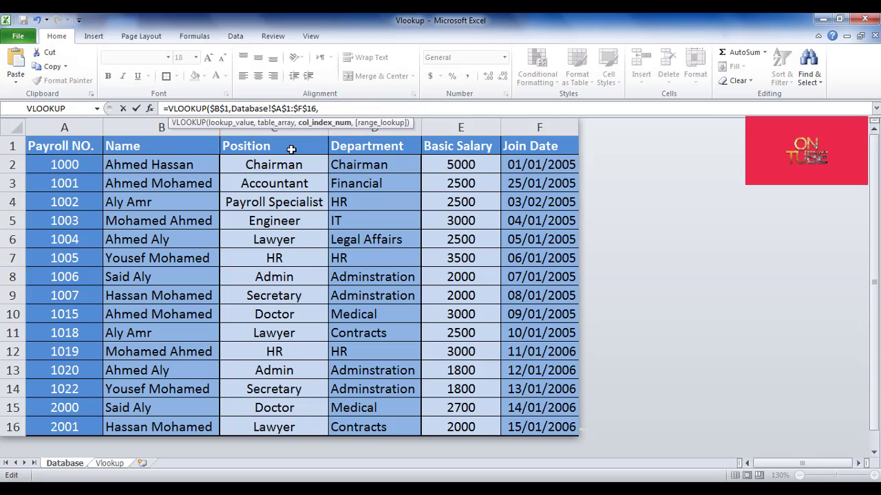
Step: Complete B2's VLOOKUP with column index 2 and 0 for an exact match
{"action": "type", "text": "2,0"}
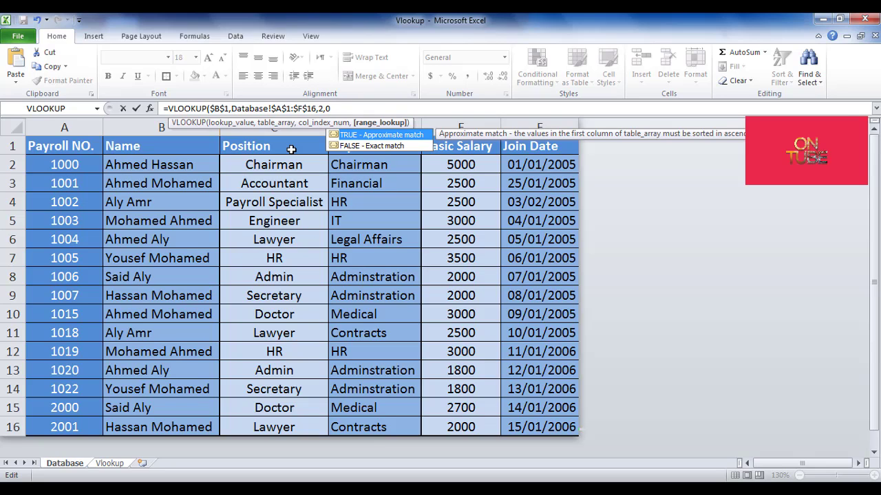
{"action": "type", "text": ")"}
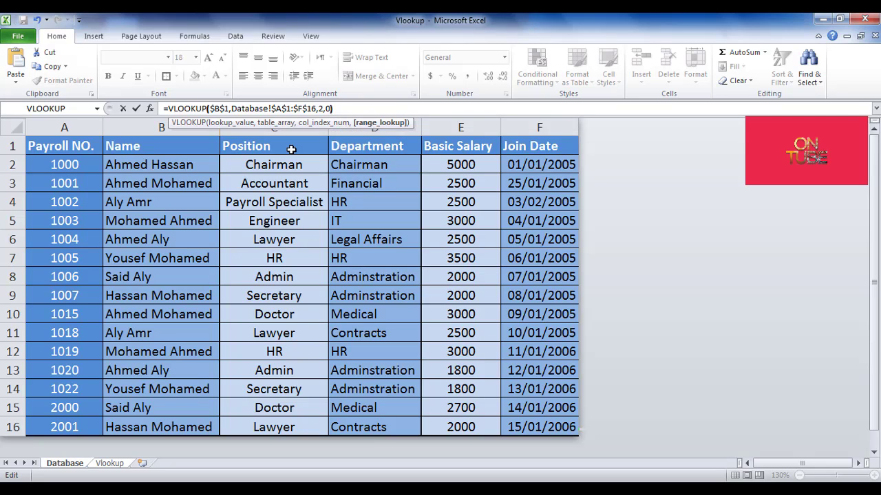
{"action": "key", "text": "Return"}
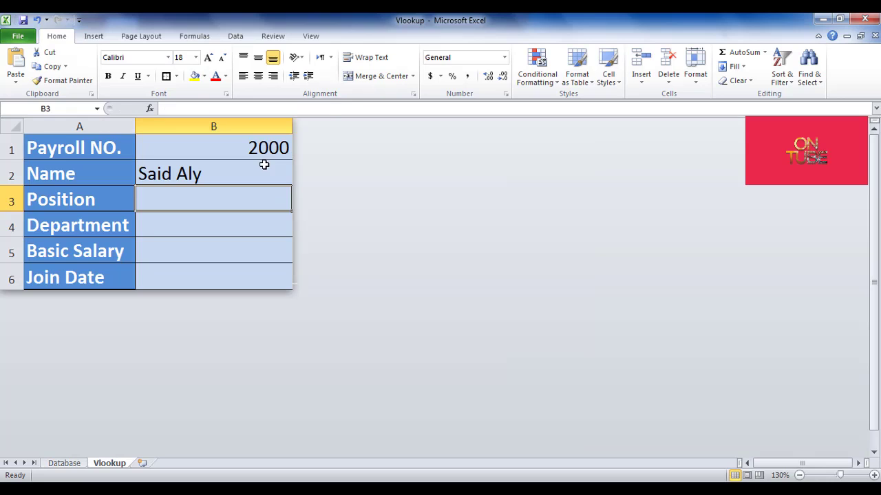
Step: Fill B2's VLOOKUP formula down to B6 and select the Position cell B3
{"action": "left_click", "coordinate": [264, 165]}
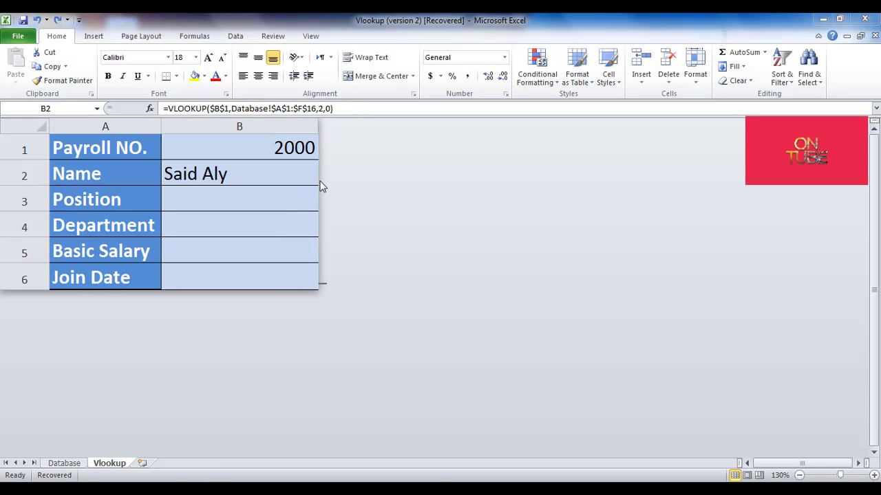
{"action": "left_click", "coordinate": [309, 179]}
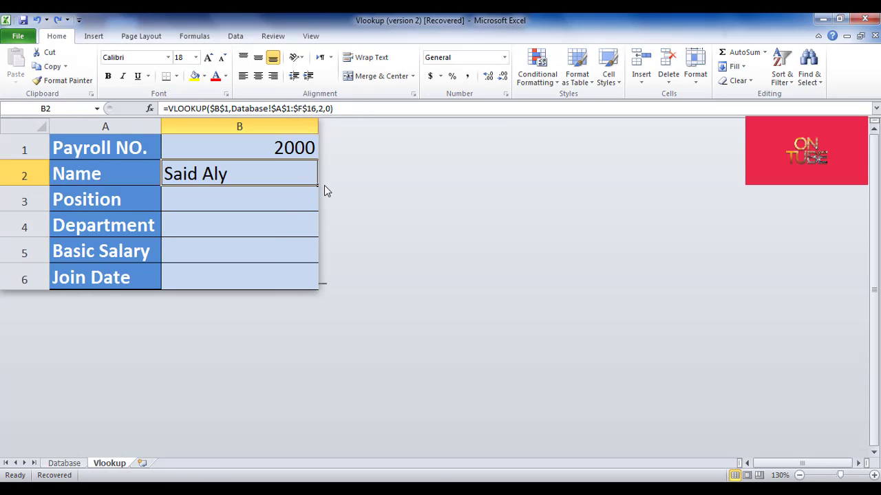
{"action": "left_click_drag", "start_coordinate": [317, 185], "coordinate": [319, 281]}
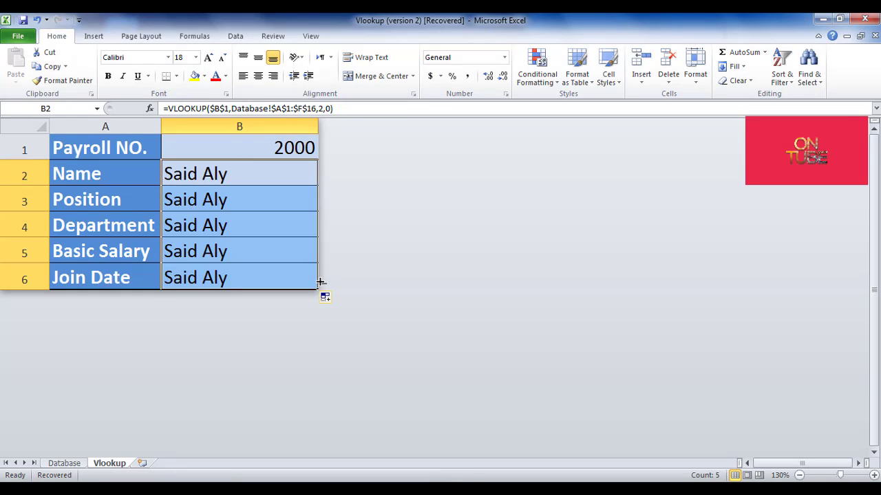
{"action": "left_click", "coordinate": [257, 200]}
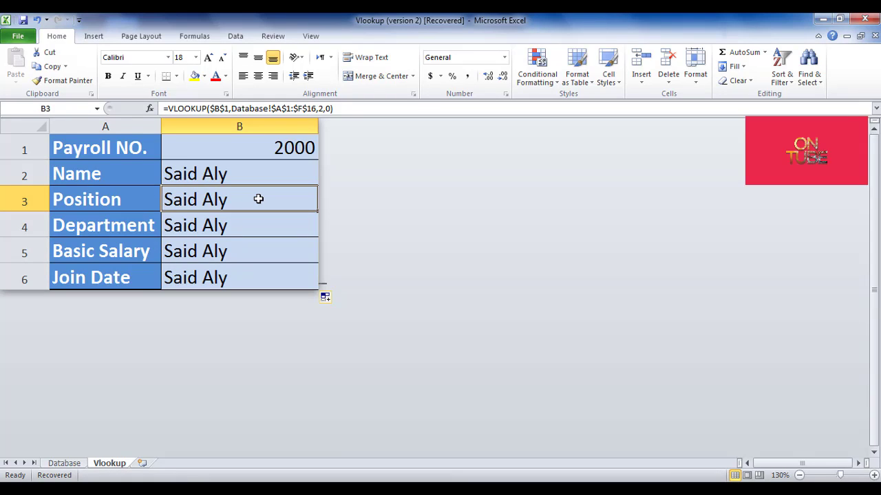